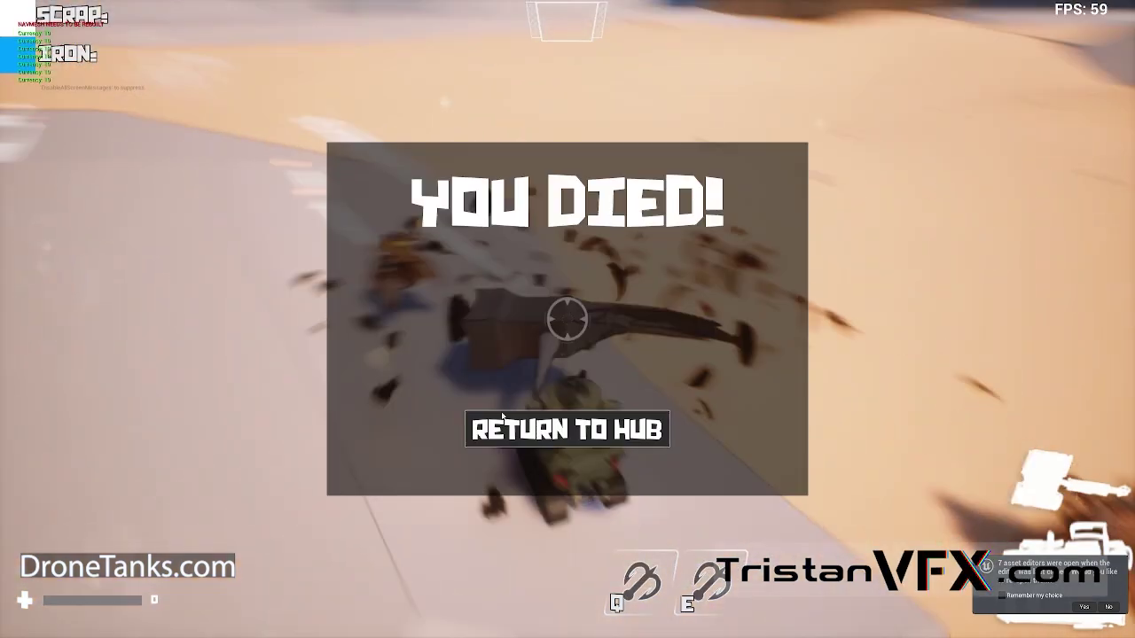
left_click(501, 417)
left_click(126, 260)
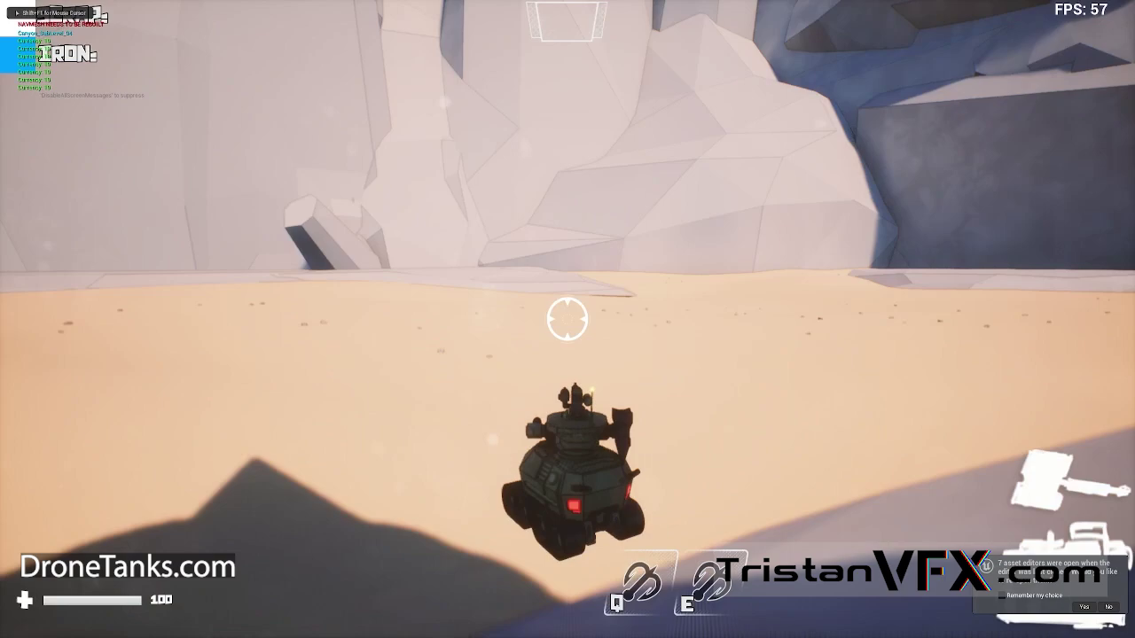
key("w")
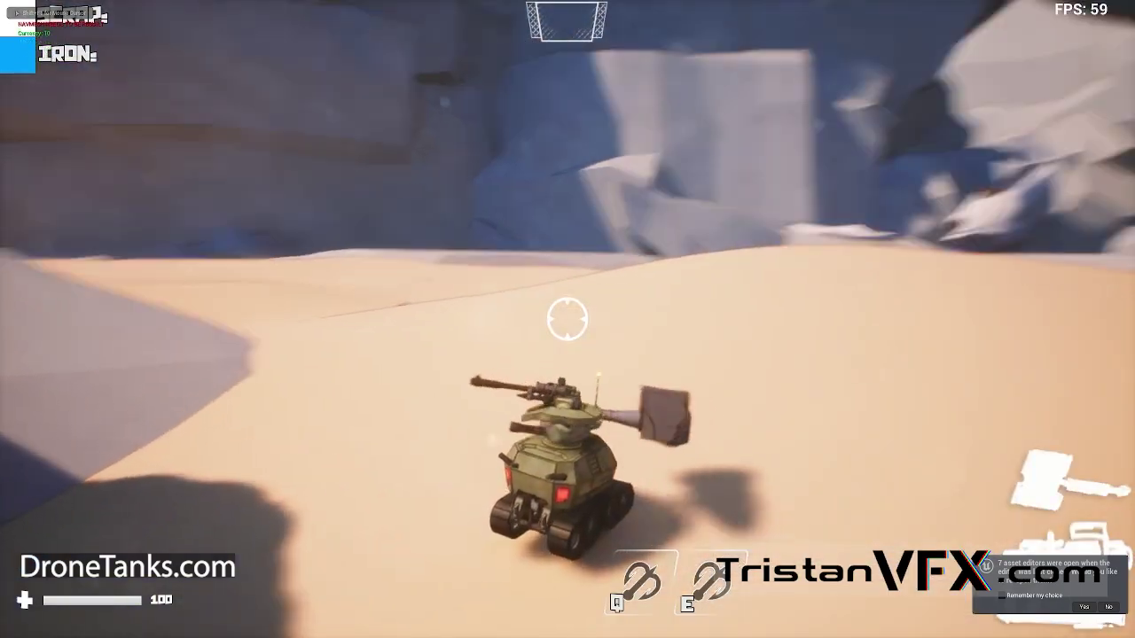
key("w")
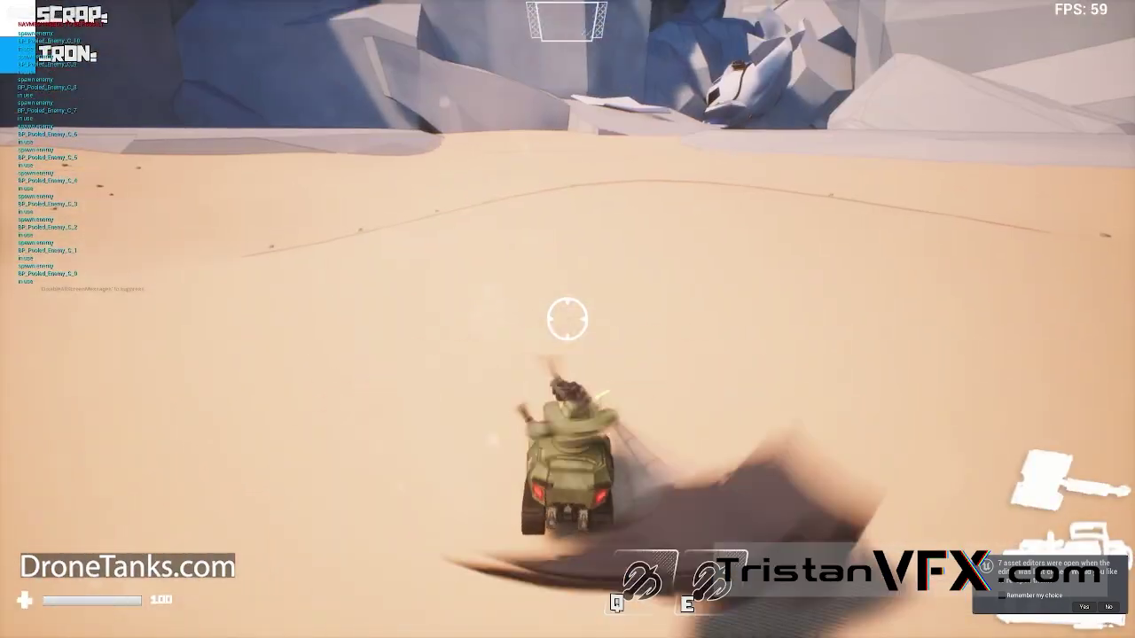
key("a")
key("a")
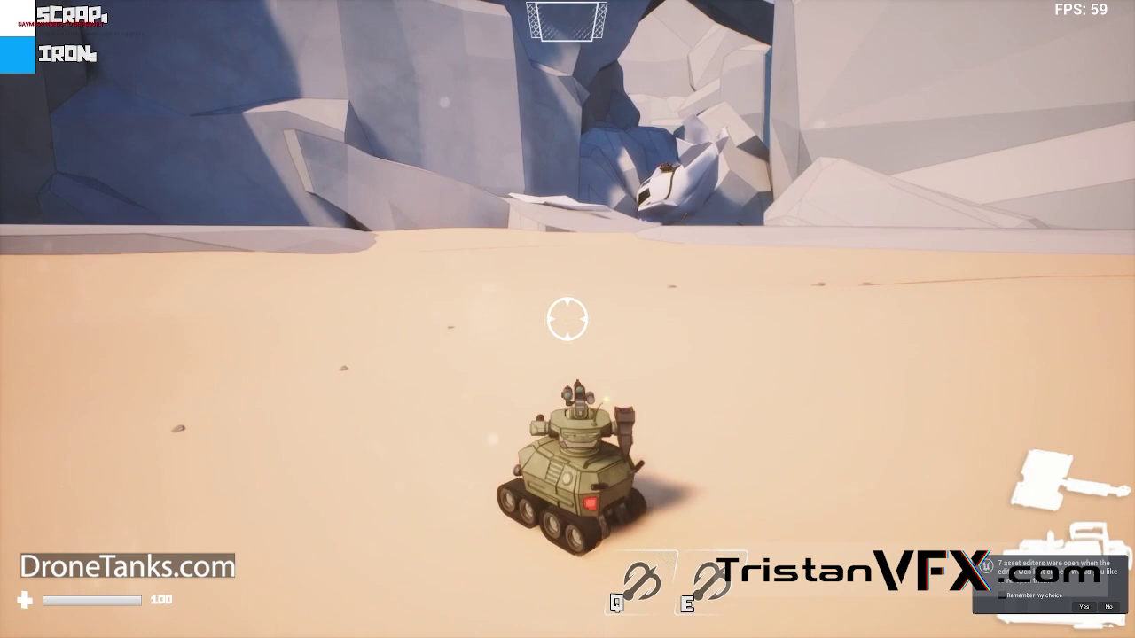
key("w")
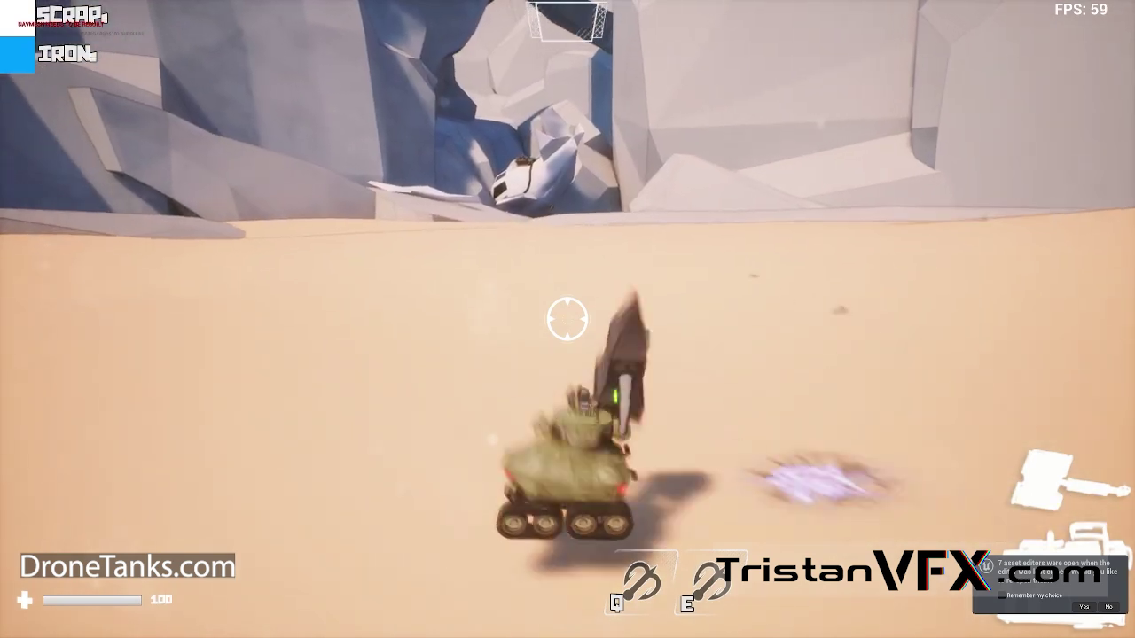
key("a")
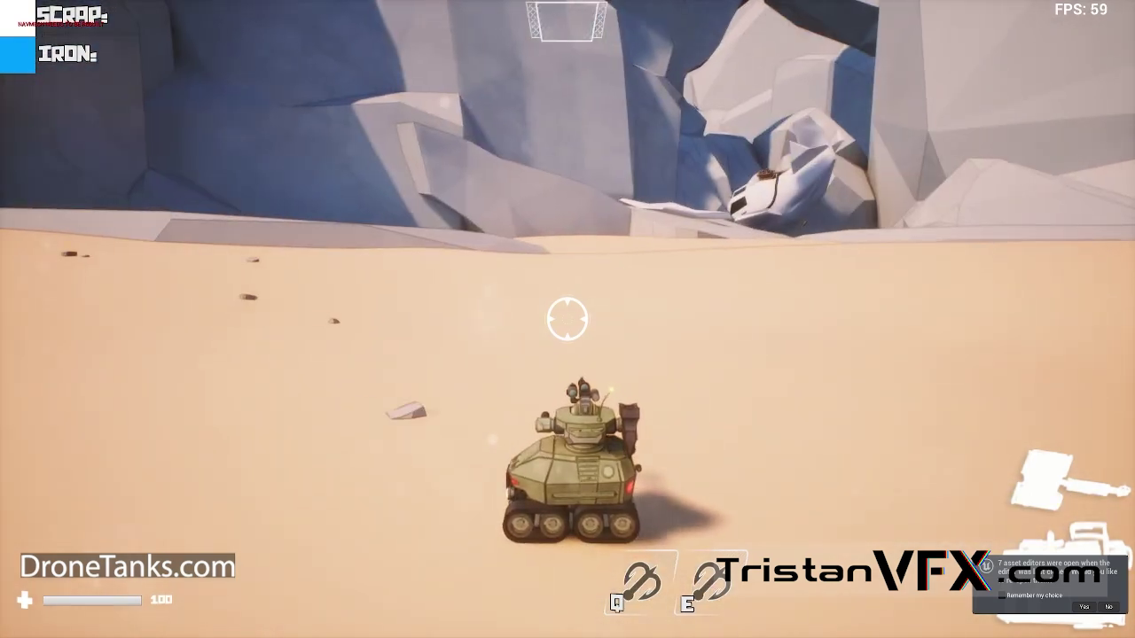
key("Escape")
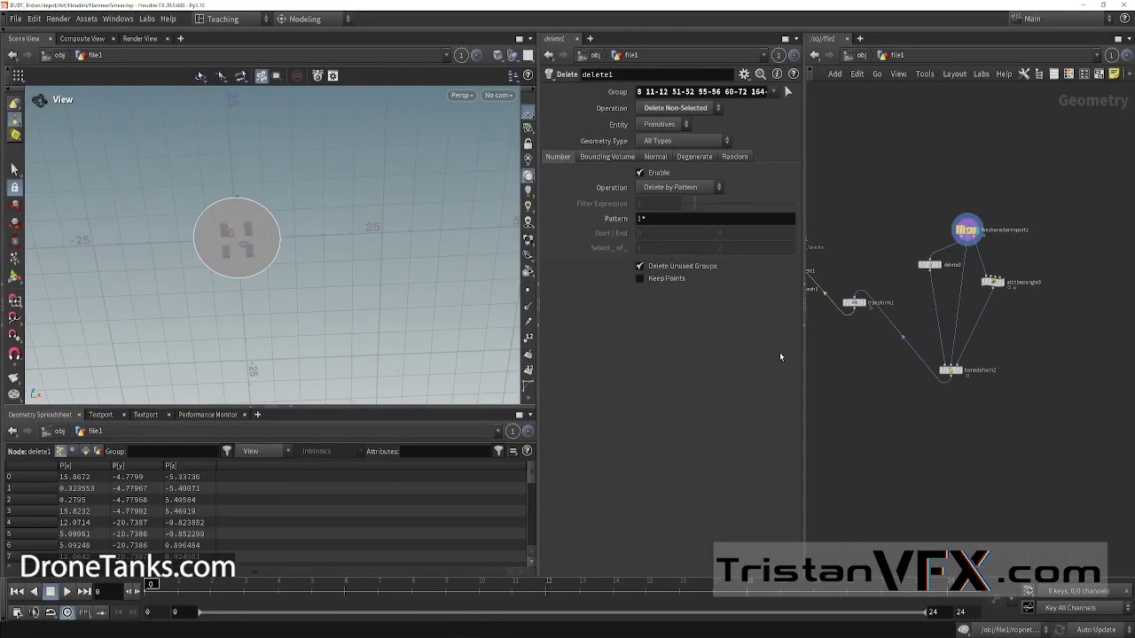
Step: Examine the full tank model output by the fbxcharacterimport1 node from the side and up close
middle_click_drag(904, 240, 902, 230)
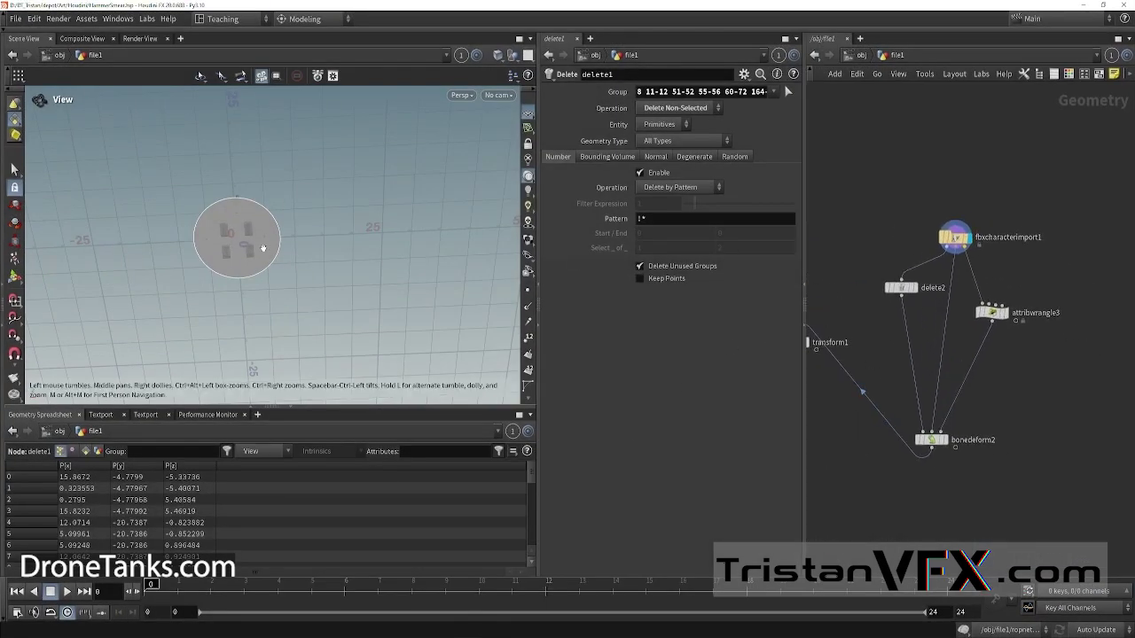
left_click_drag(261, 248, 174, 294, "alt")
scroll(175, 293, "up", 6)
middle_click_drag(312, 208, 321, 323, "alt")
left_click_drag(321, 323, 331, 315)
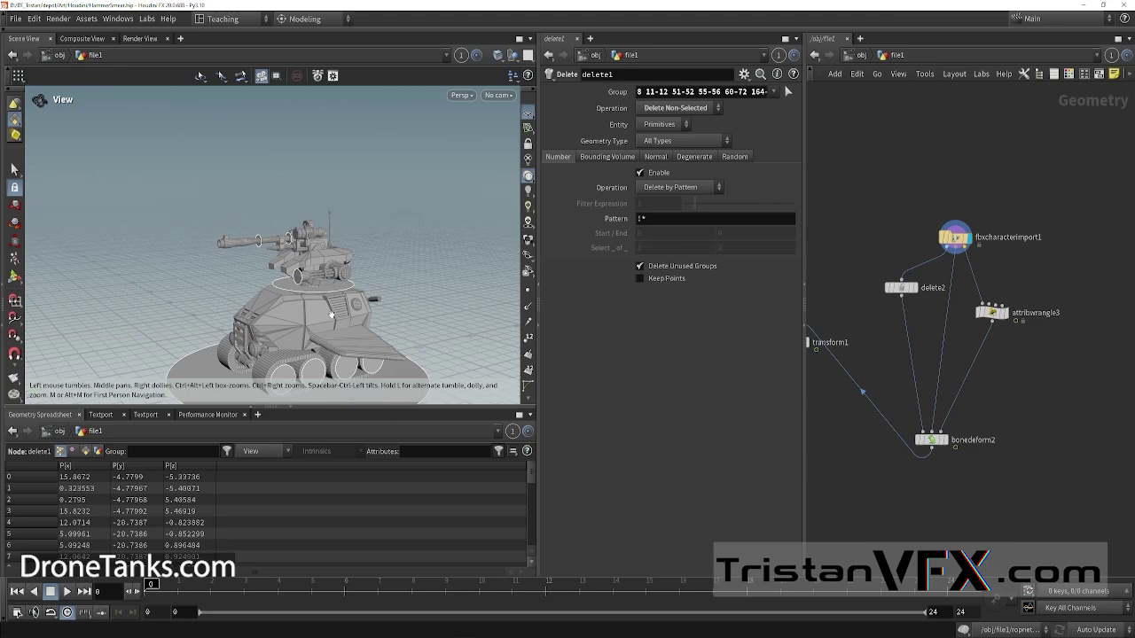
middle_click_drag(332, 315, 328, 286)
scroll(291, 228, "up", 2)
middle_click_drag(290, 228, 287, 180)
middle_click_drag(850, 331, 853, 284)
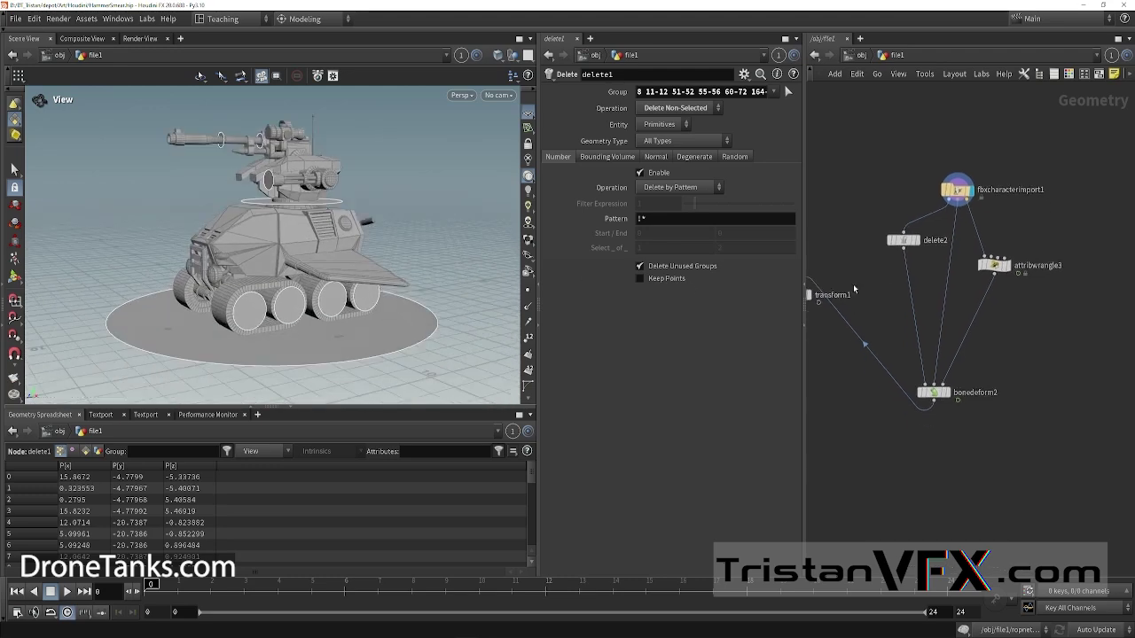
Step: Display the delete2 node and examine the isolated hammer piece and its placement above the grid
scroll(897, 277, "up", 4)
left_click(939, 212)
left_click(915, 213)
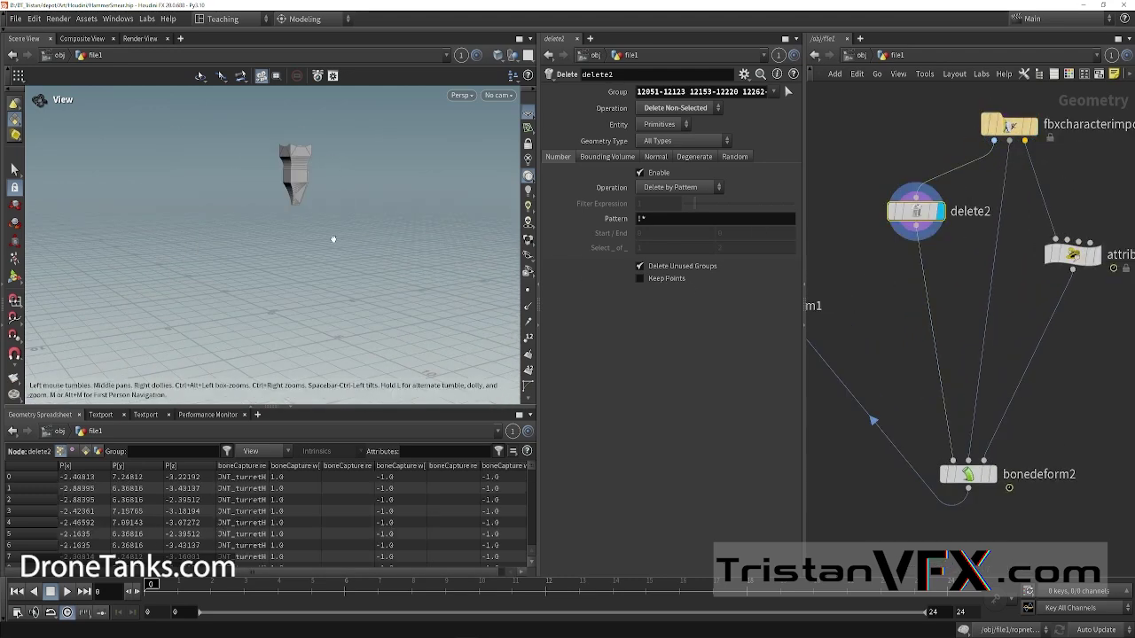
scroll(299, 244, "up", 5)
left_click_drag(293, 228, 313, 271)
scroll(1083, 402, "down", 2)
middle_click_drag(1083, 402, 1085, 342)
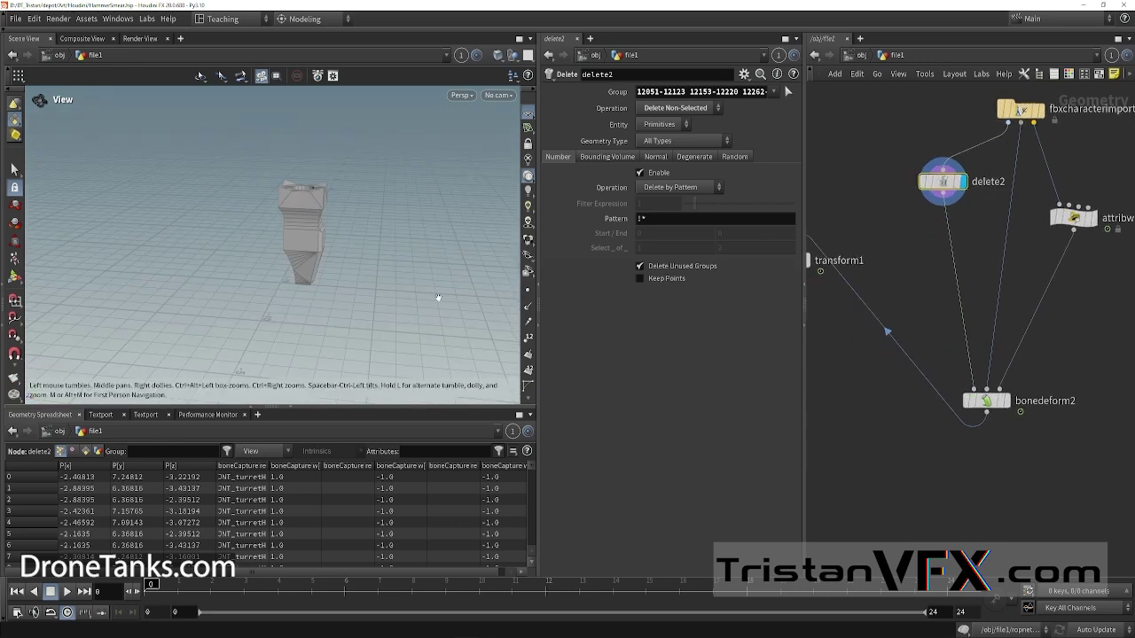
middle_click_drag(396, 283, 389, 194)
right_click_drag(389, 194, 246, 248)
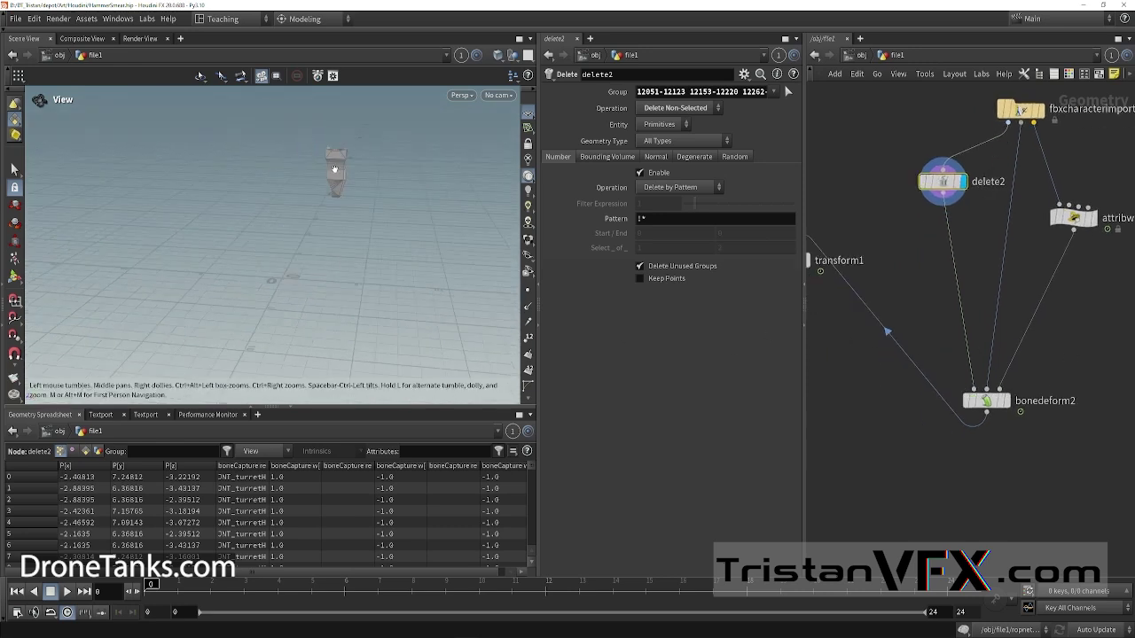
scroll(335, 168, "up", 2)
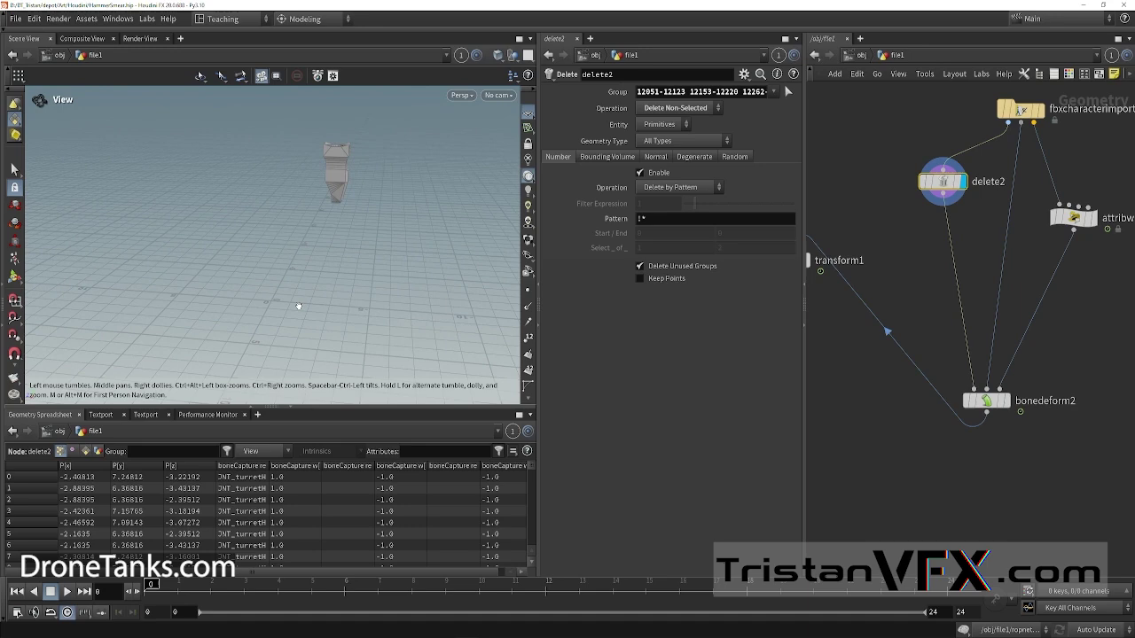
right_click_drag(282, 304, 452, 316)
middle_click_drag(431, 286, 440, 324)
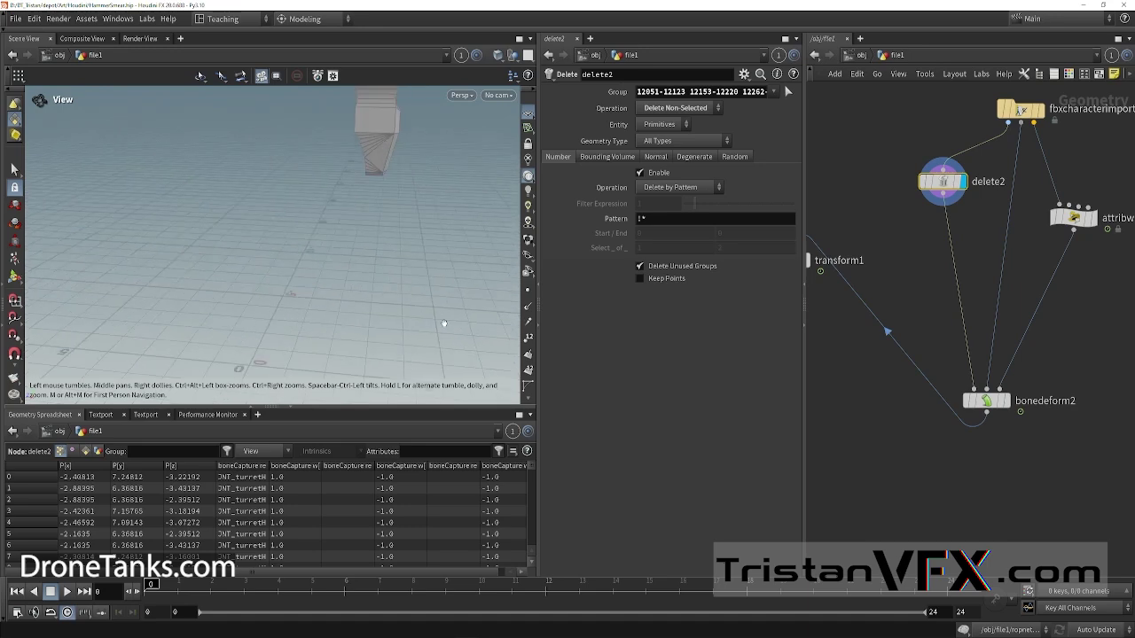
middle_click_drag(373, 271, 382, 288)
left_click_drag(382, 288, 322, 311)
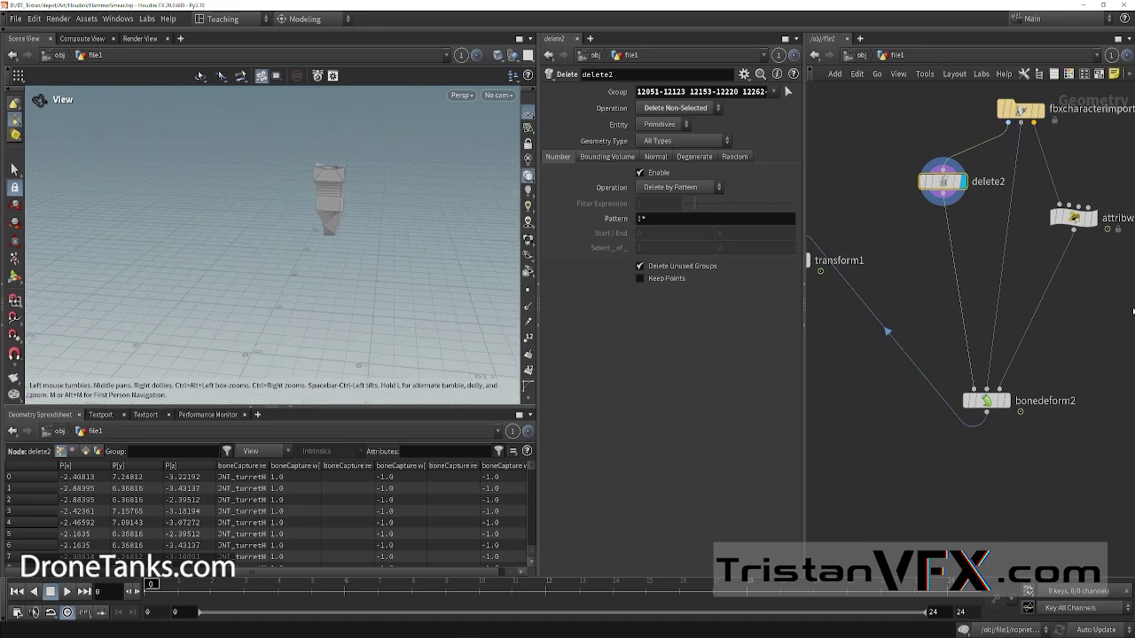
Step: Open the attribwrangle3 node's settings and highlight the VEX code that follows the @P = 0 line
middle_click_drag(1086, 326, 1066, 347)
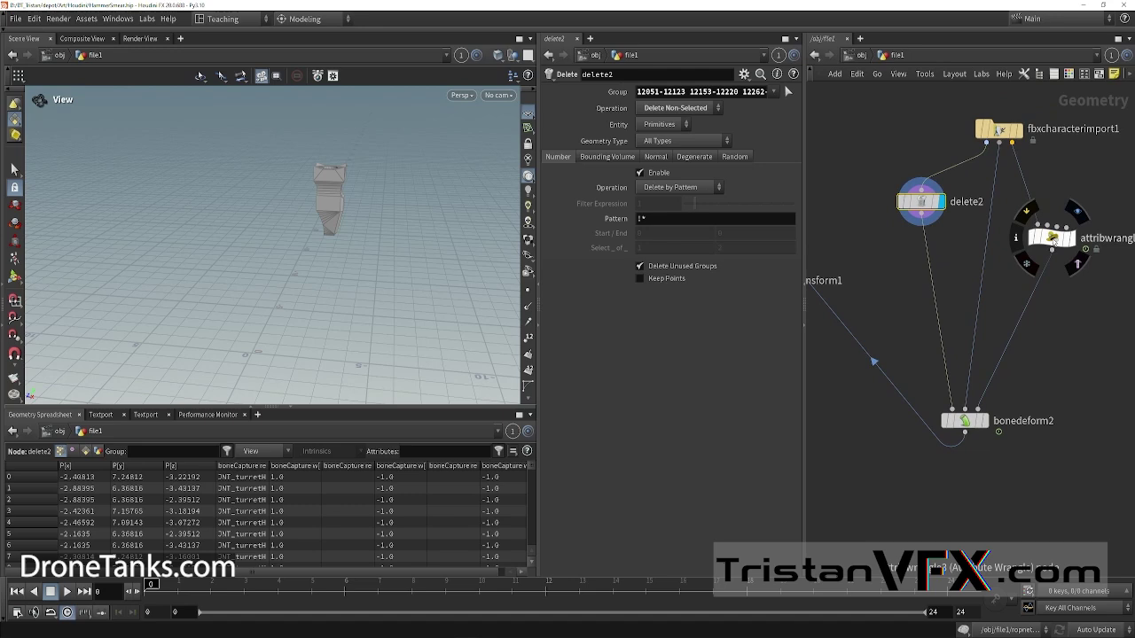
left_click(1051, 237)
middle_click_drag(1052, 239, 1002, 275)
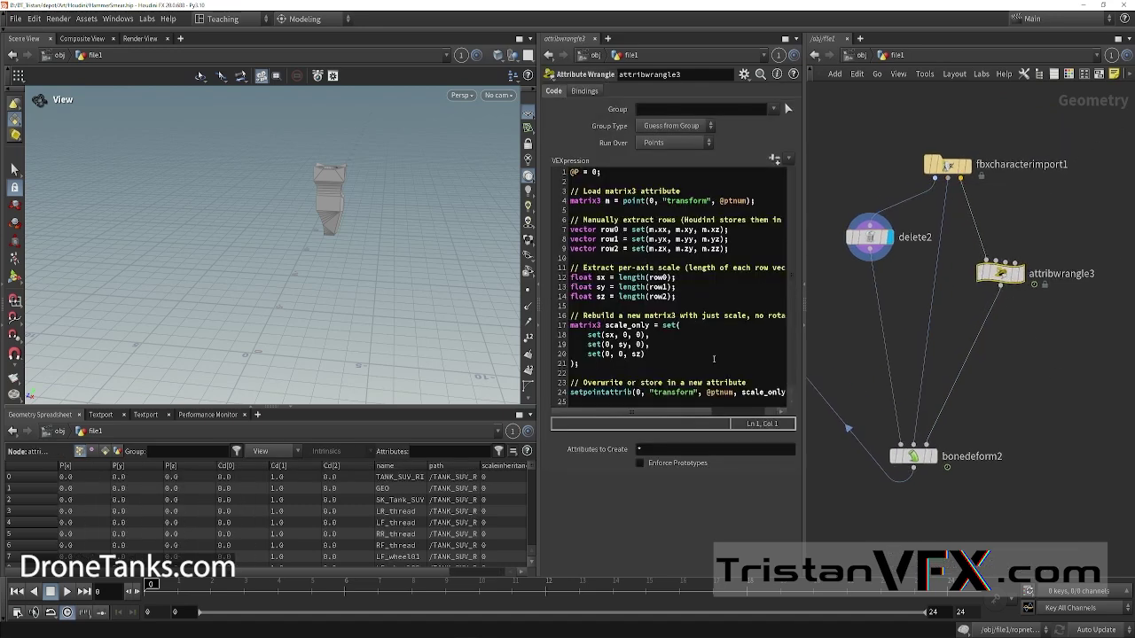
left_click_drag(649, 399, 559, 181)
Step: Display the bonedeform2 node's output and open its settings
middle_click_drag(974, 508, 999, 483)
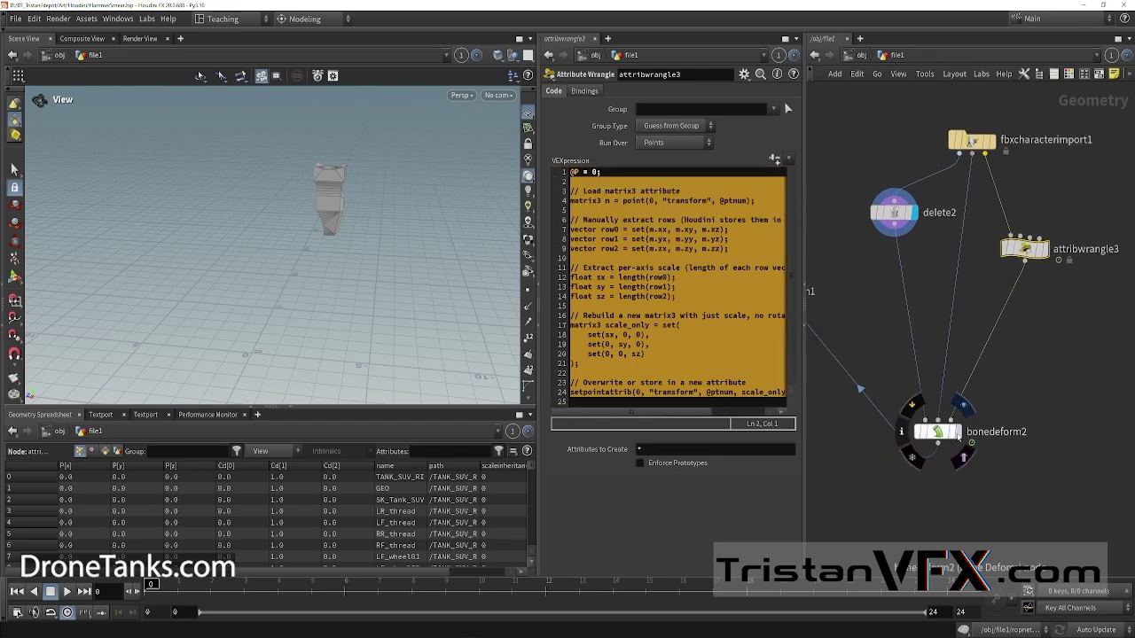
left_click(957, 433)
left_click(937, 432)
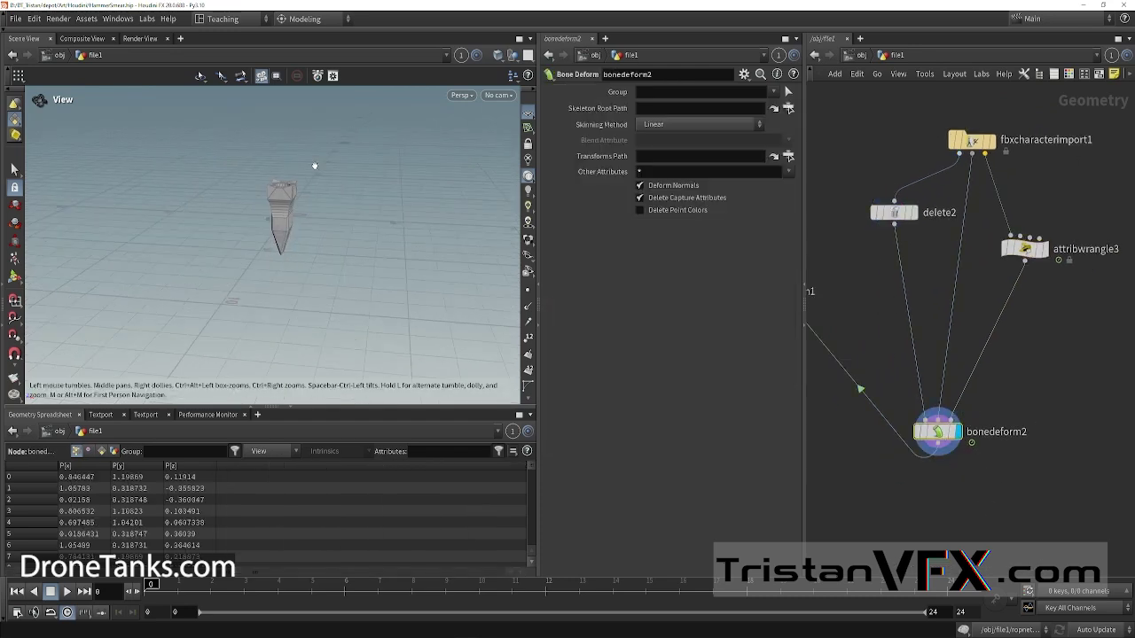
Step: Display the transform1 node, show its settings, and frame the scaled hammer piece in the view
scroll(905, 413, "down", 5)
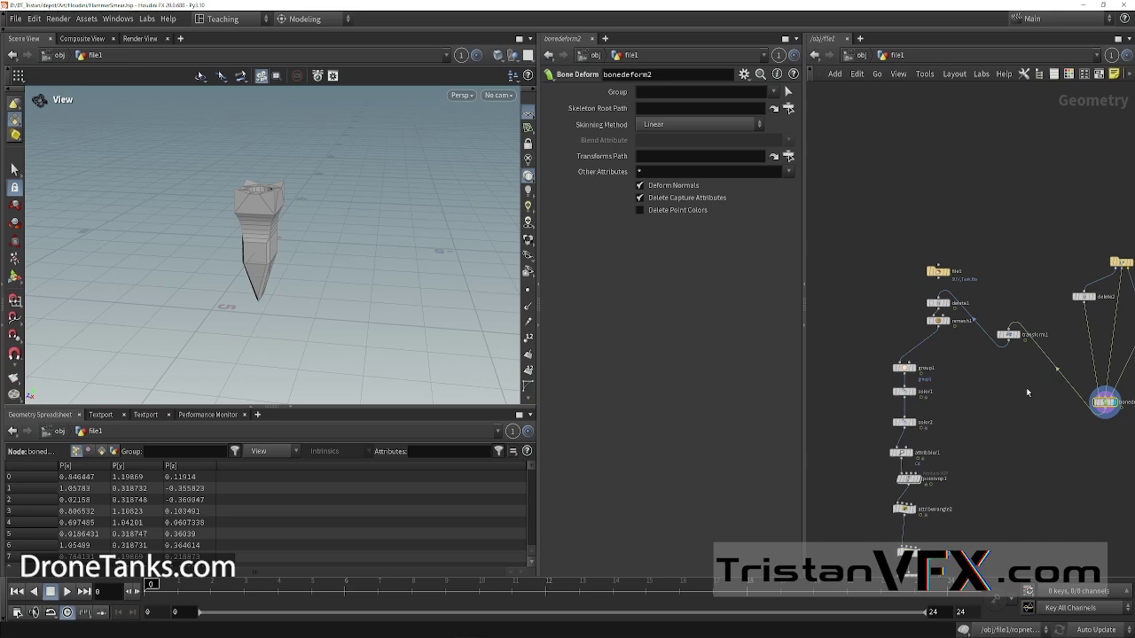
scroll(1006, 359, "up", 5)
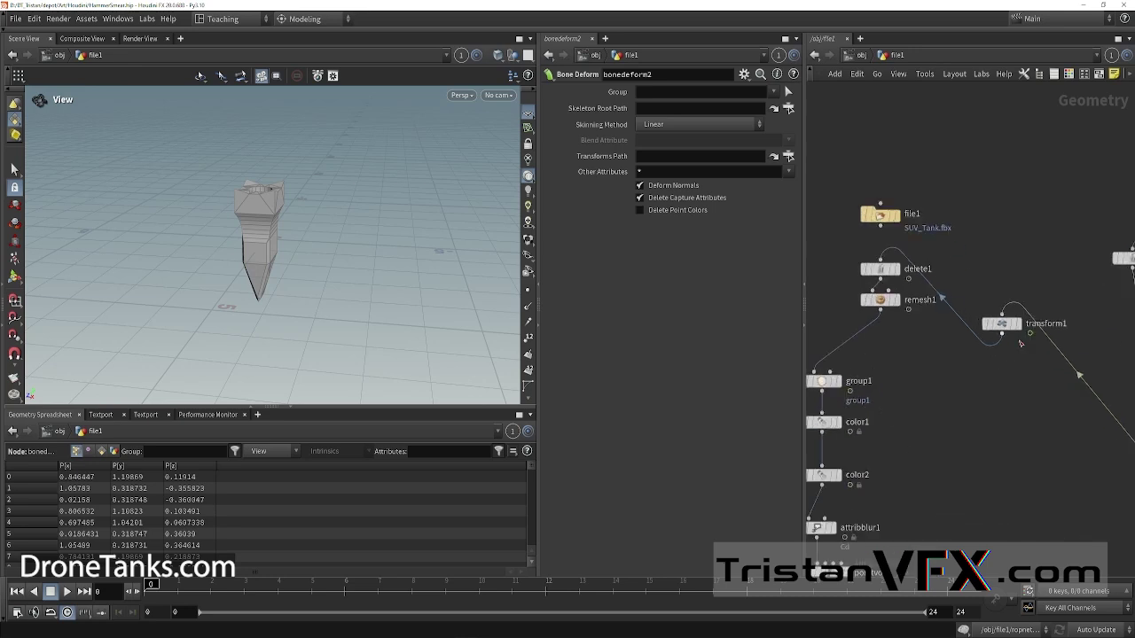
left_click(1052, 273)
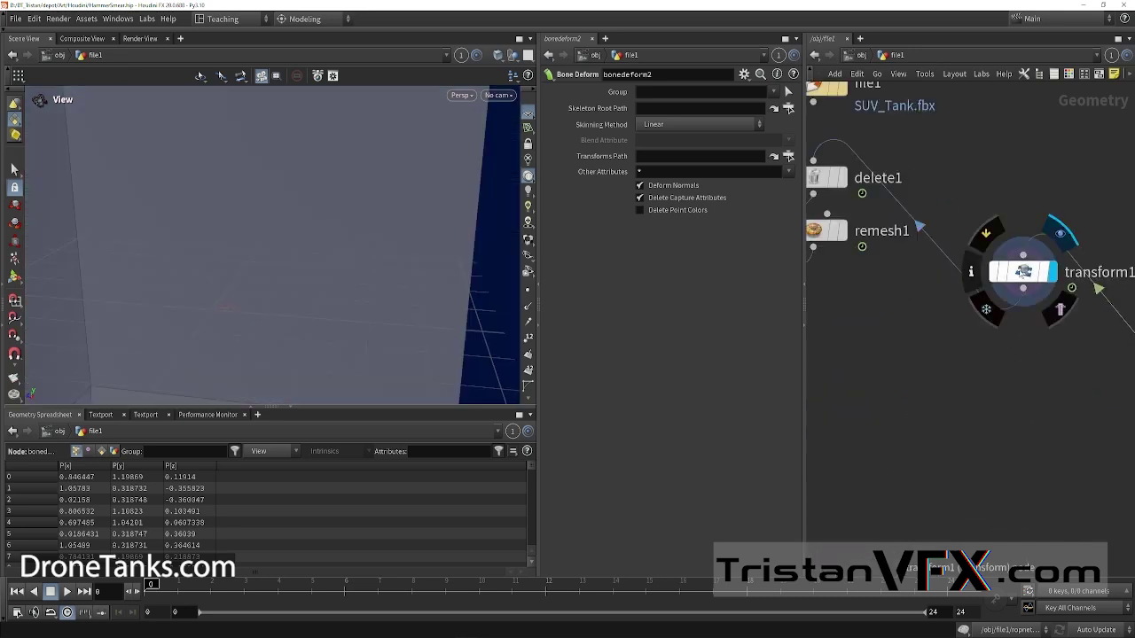
left_click(1023, 273)
key("g")
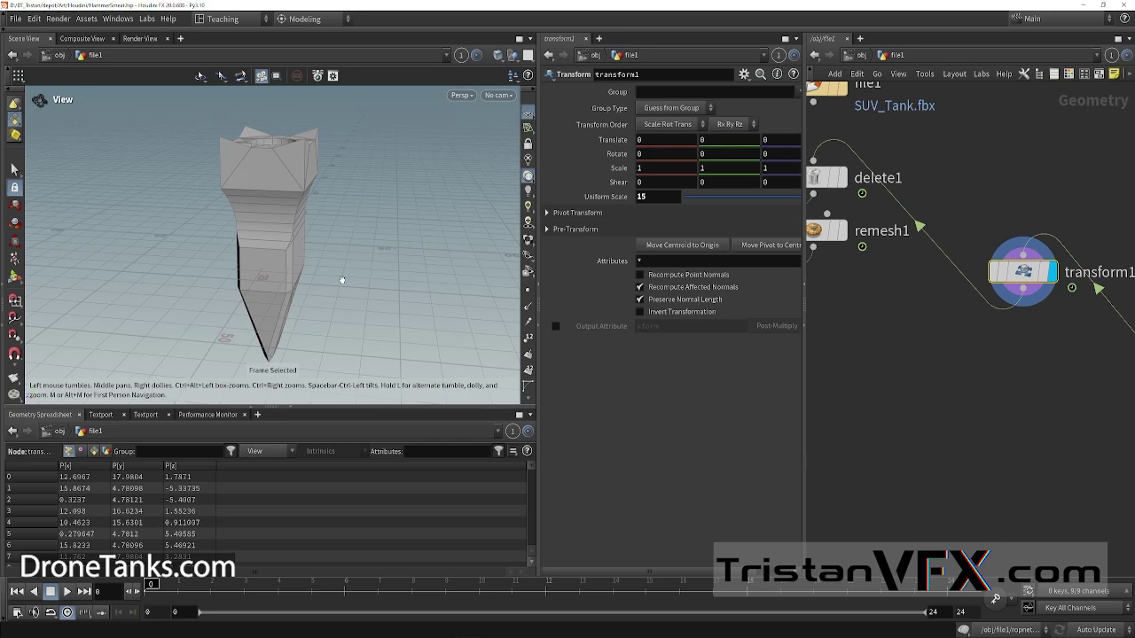
left_click_drag(342, 280, 245, 241)
scroll(932, 393, "down", 2)
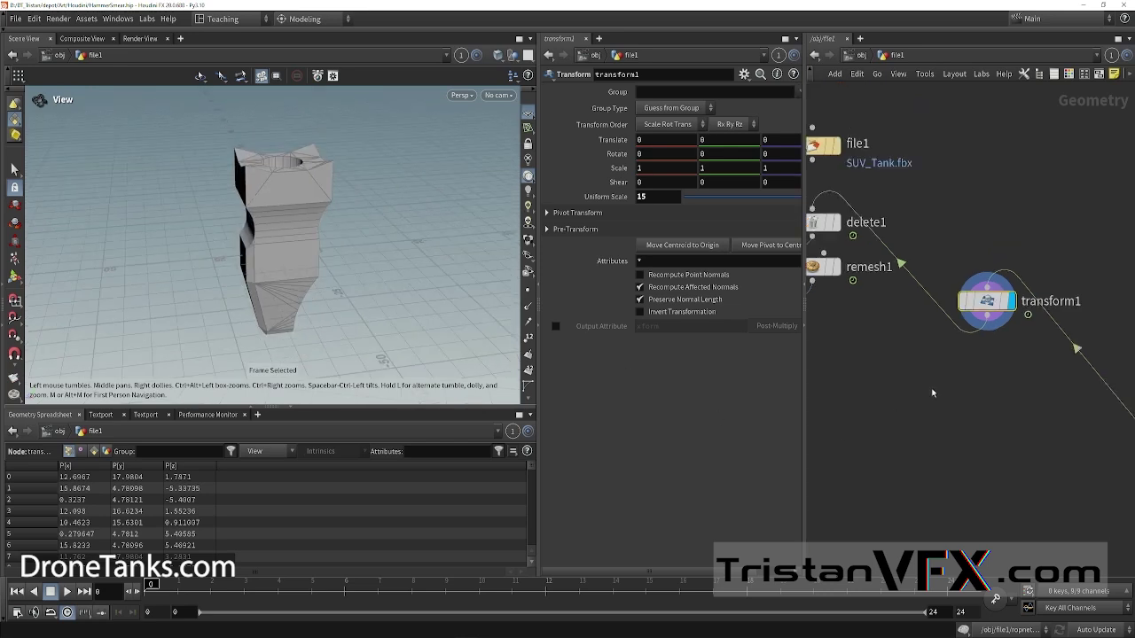
Step: Show the settings of the remesh1 node below delete1
scroll(957, 390, "down", 3)
scroll(936, 370, "up", 2)
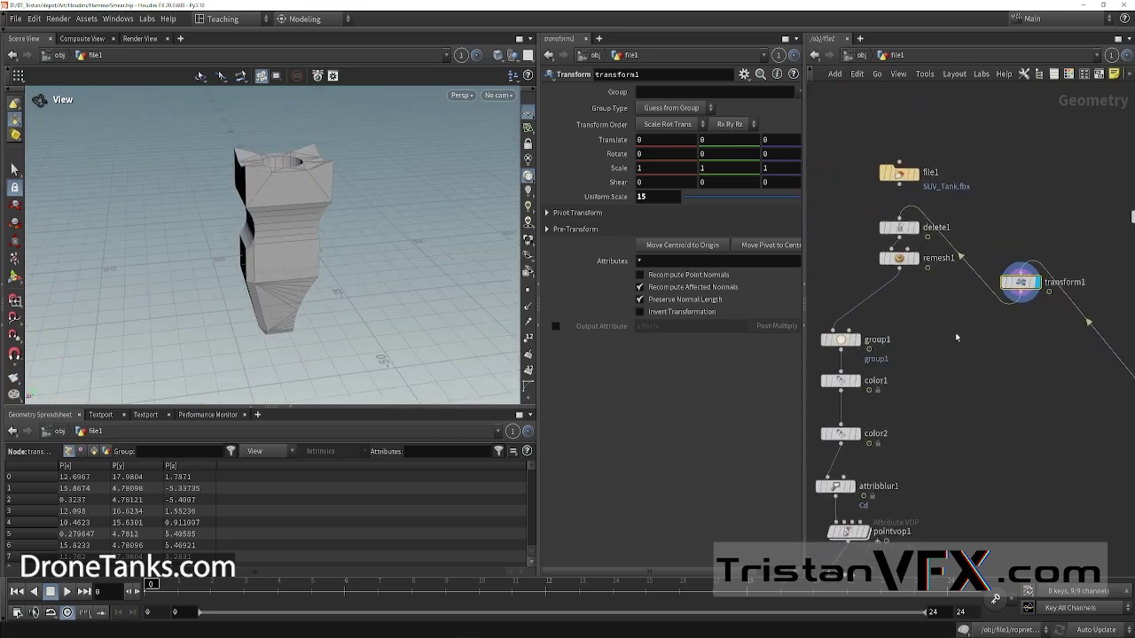
scroll(911, 327, "up", 1)
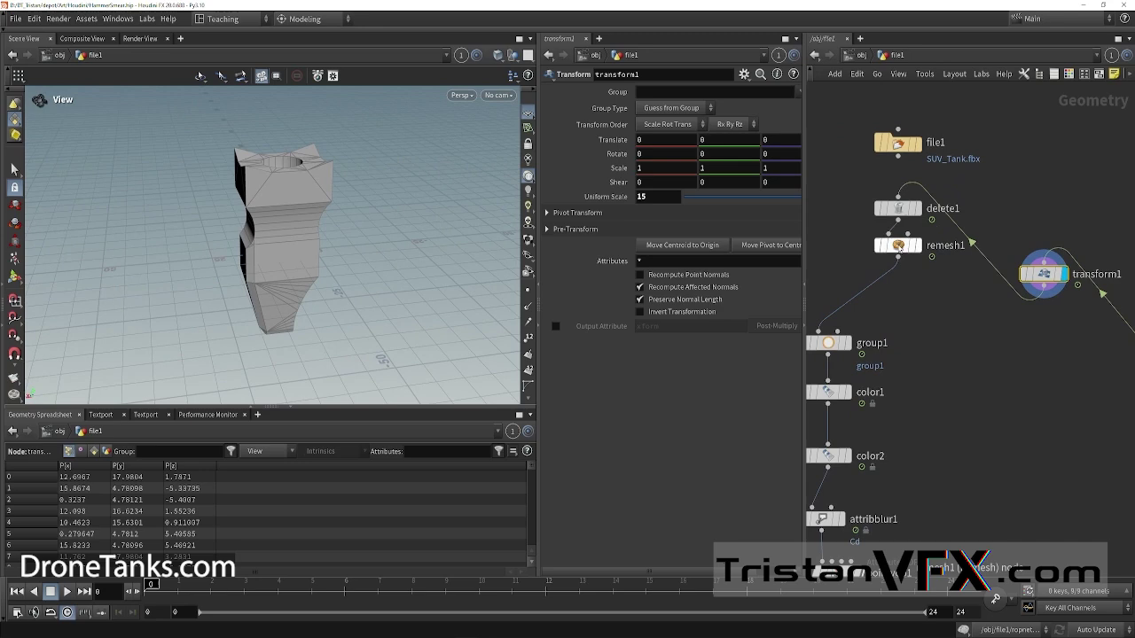
left_click(898, 246)
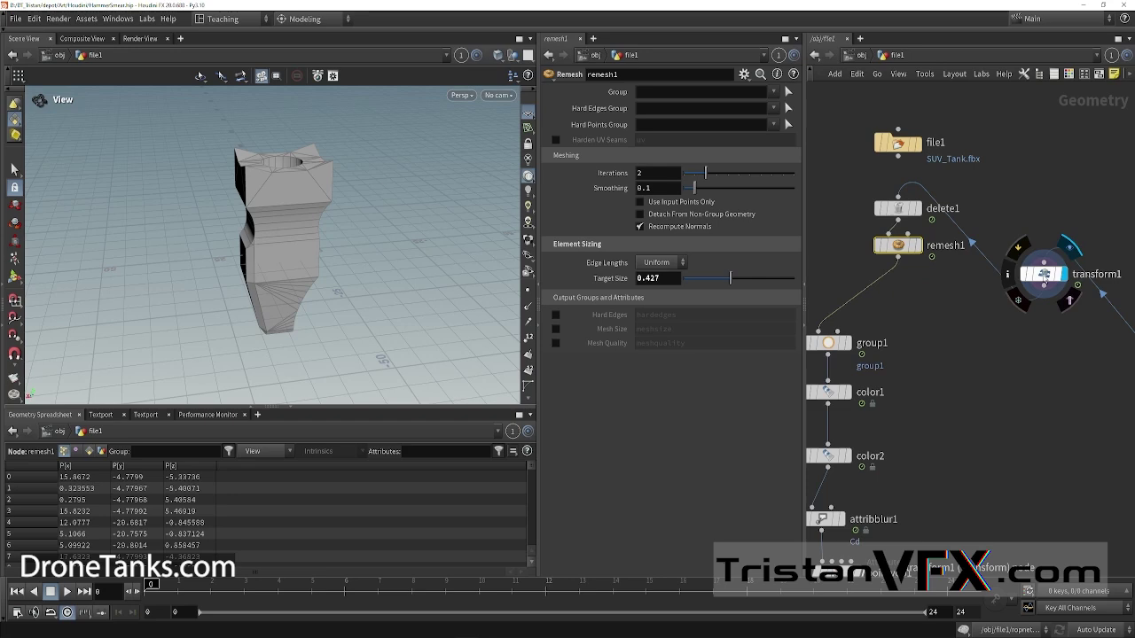
Step: Revisit transform1, then inspect the uniform scale of transform2 above the MESH null and display that node's output
left_click(1046, 274)
scroll(989, 422, "down", 3)
middle_click_drag(982, 454, 1051, 415)
scroll(940, 292, "up", 5)
left_click(924, 310)
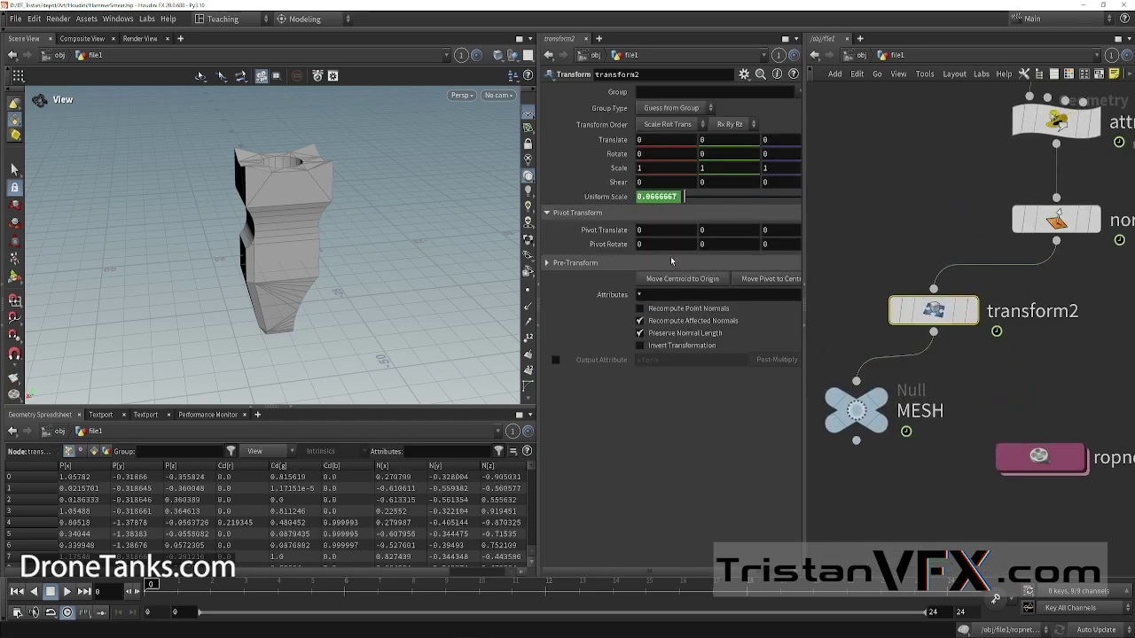
left_click(631, 200)
left_click(633, 199)
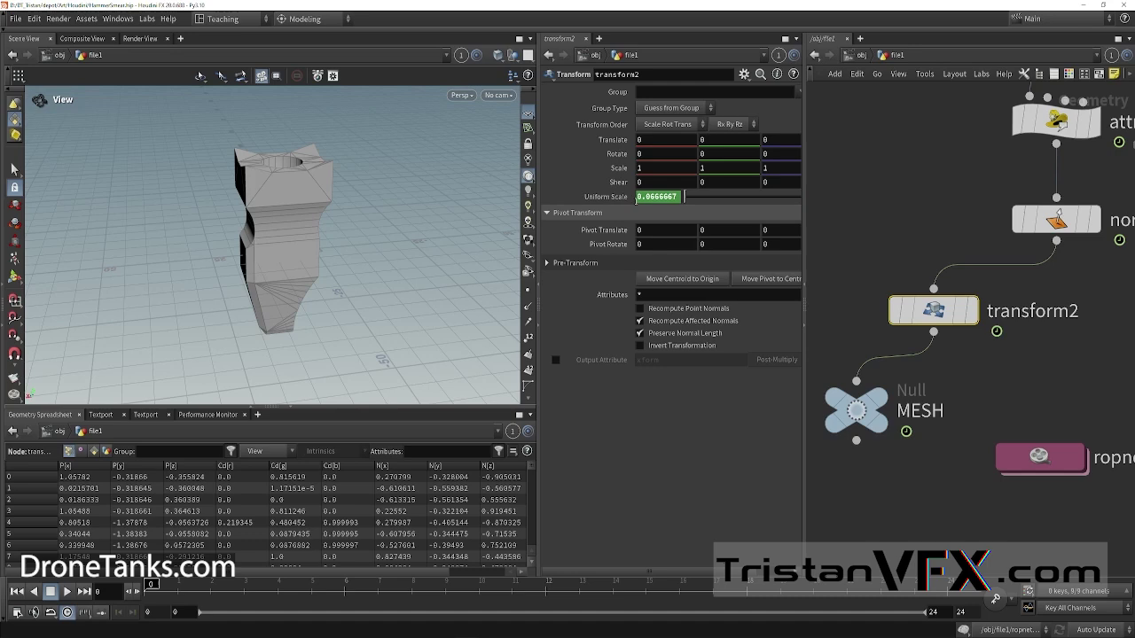
scroll(1098, 311, "down", 2)
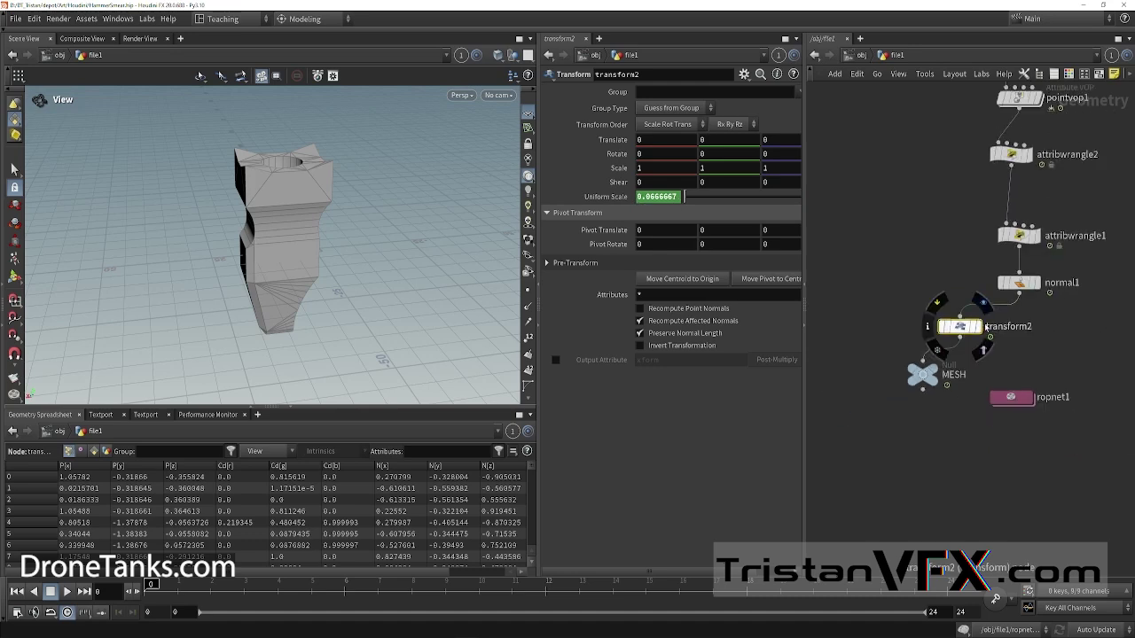
left_click(973, 327)
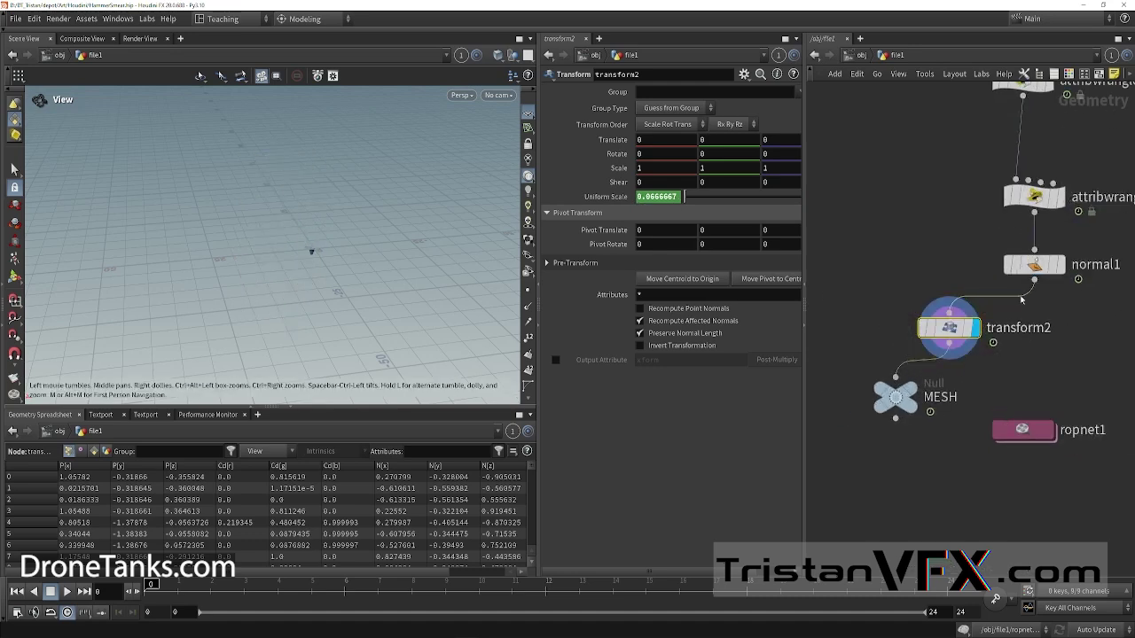
Step: Display the remesh1 node's output and view the remeshed hammer head up close
scroll(1020, 300, "down", 3)
middle_click_drag(1020, 300, 921, 523)
scroll(908, 502, "down", 2)
scroll(967, 236, "up", 5)
left_click(972, 249)
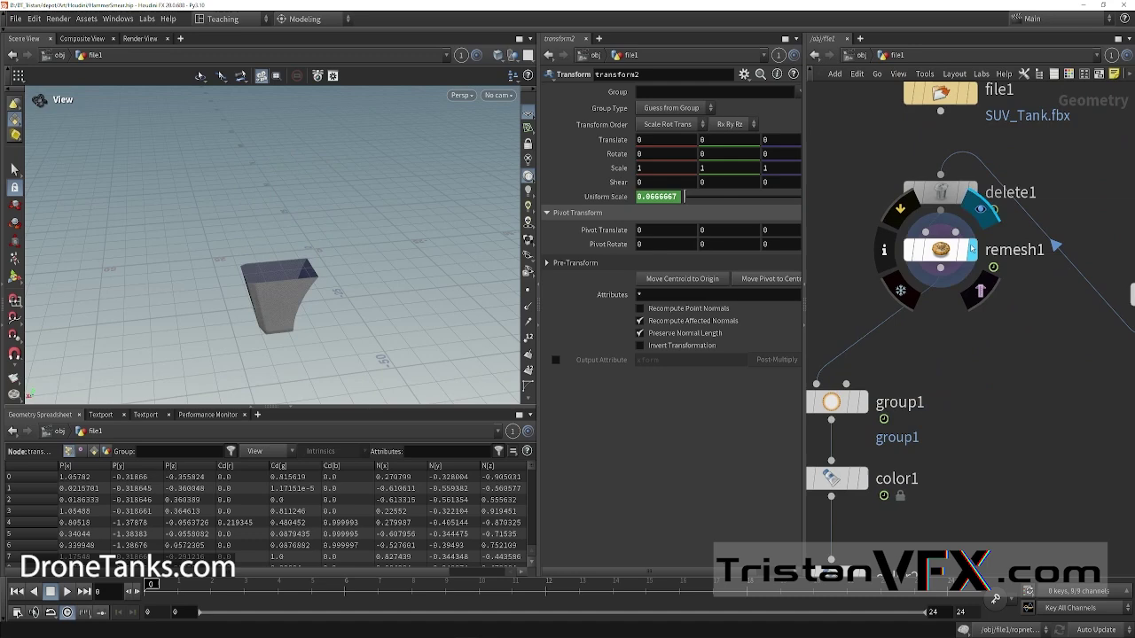
left_click_drag(372, 283, 334, 228)
right_click_drag(334, 227, 510, 253)
Step: Display the group1 node with its settings and examine the grouped unshared edge points around the open rim
scroll(349, 241, "down", 2)
scroll(947, 414, "down", 2)
middle_click_drag(947, 414, 1025, 341)
scroll(987, 373, "up", 2)
left_click(968, 287)
left_click(938, 287)
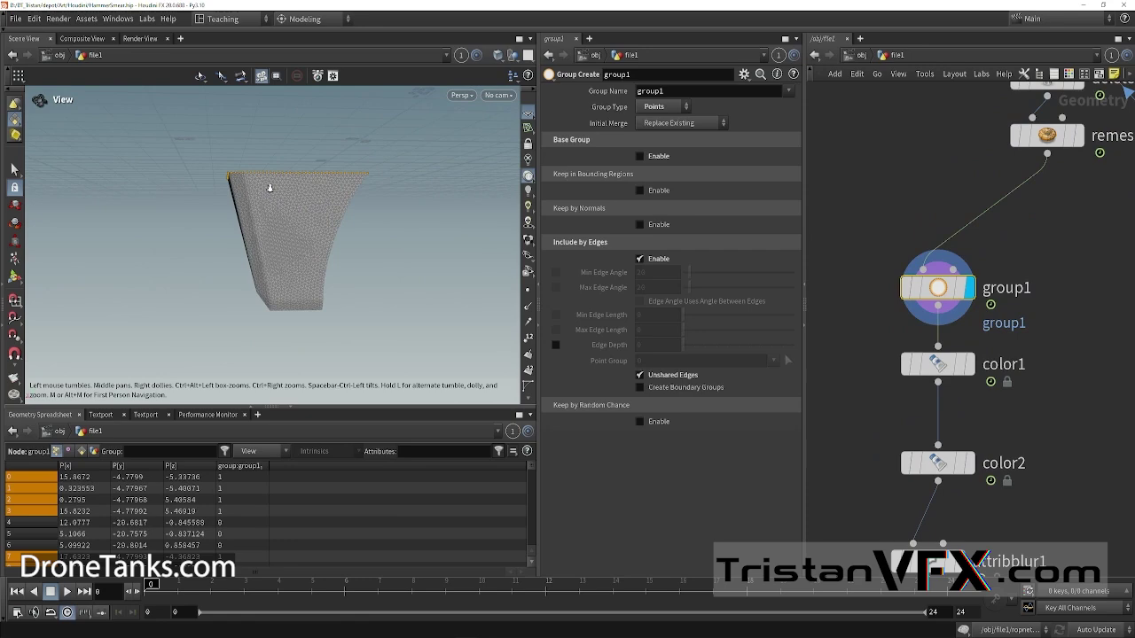
left_click_drag(270, 188, 485, 334)
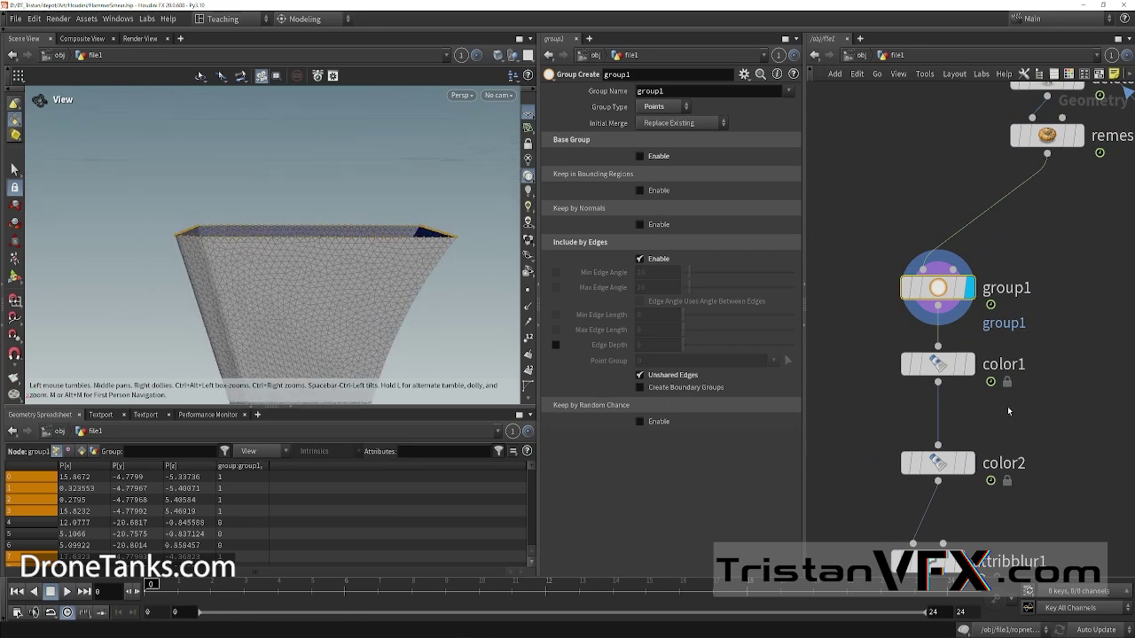
Step: Display the color2 node's output and view the whole hammer head
middle_click_drag(1007, 406, 1021, 366)
left_click(983, 422)
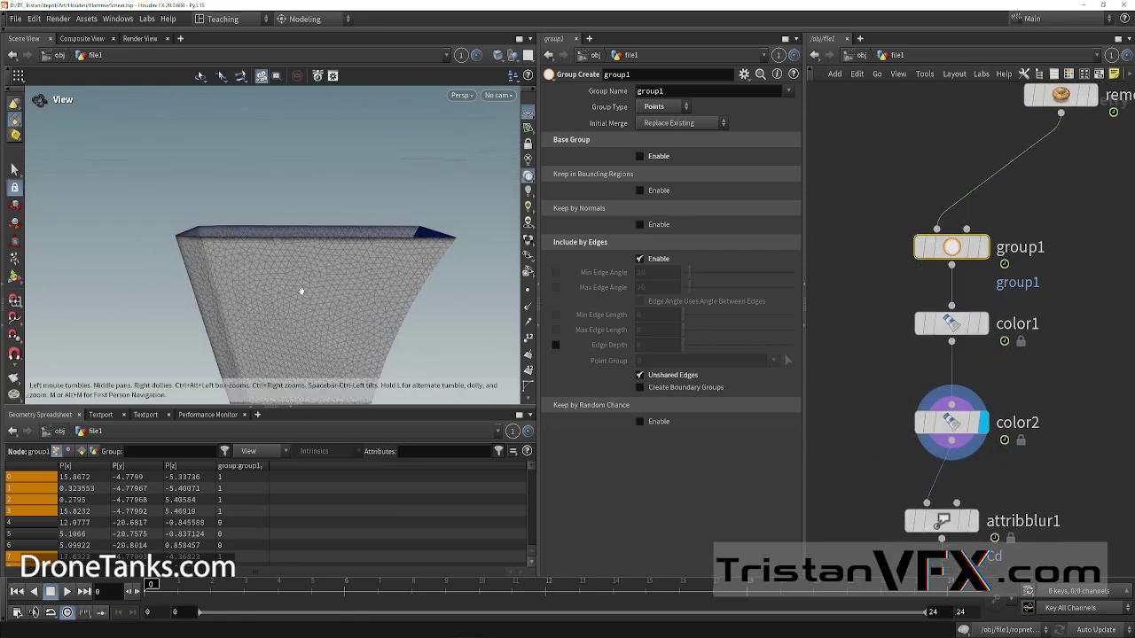
left_click_drag(302, 291, 302, 186)
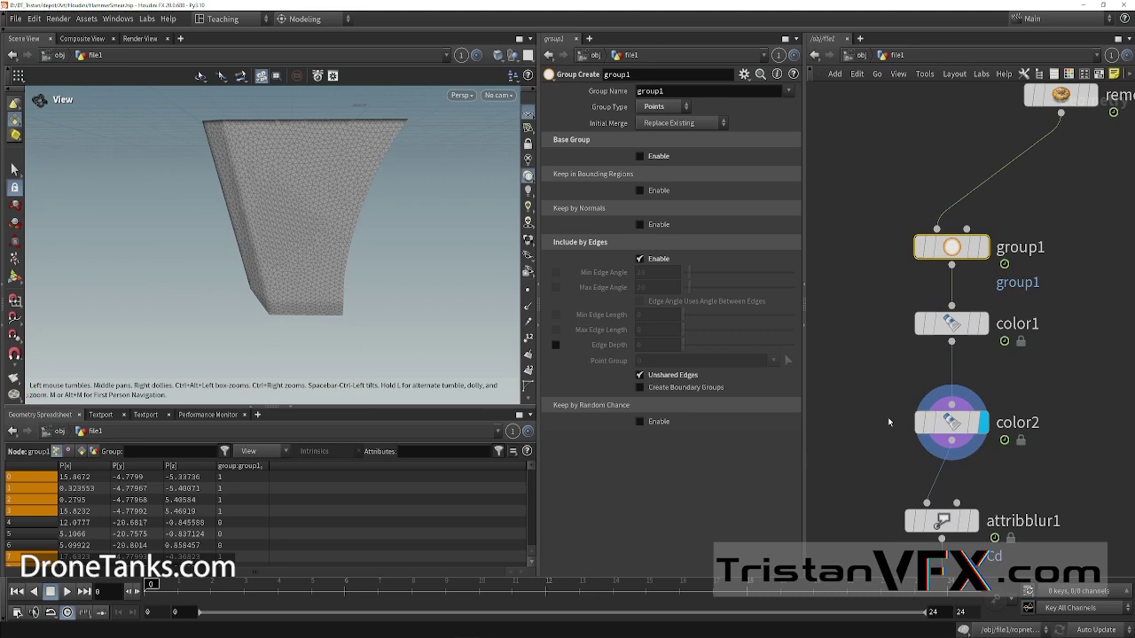
scroll(1019, 197, "down", 3)
scroll(993, 408, "up", 3)
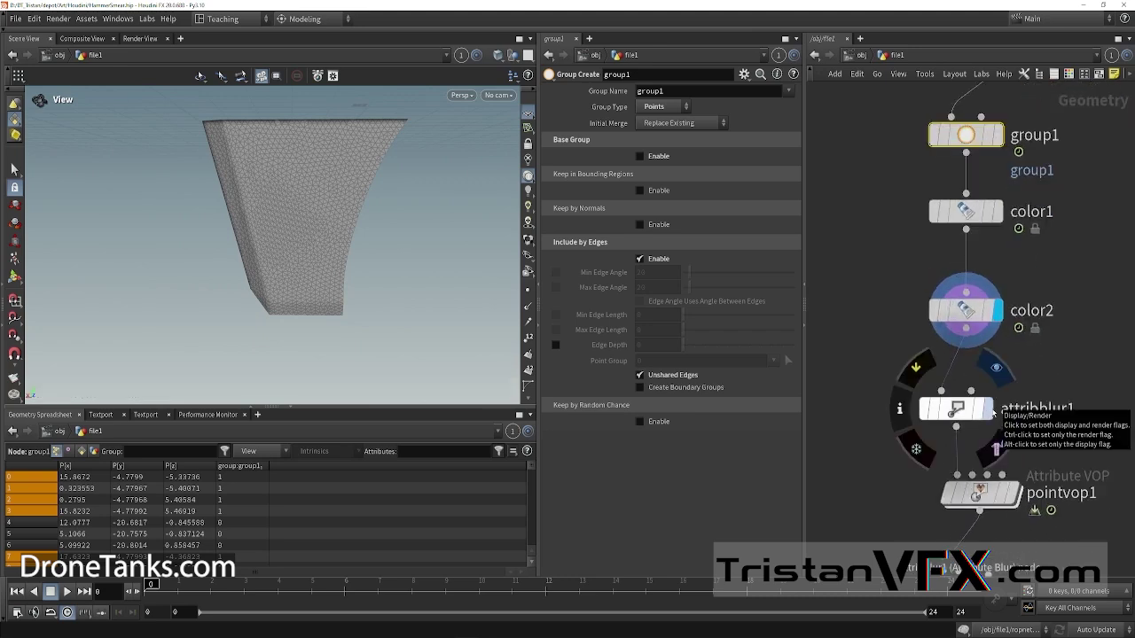
Step: Display the attribblur1 node with its settings and inspect the blurred Cd colour on the hammer head from an angle
left_click(986, 409)
left_click(962, 410)
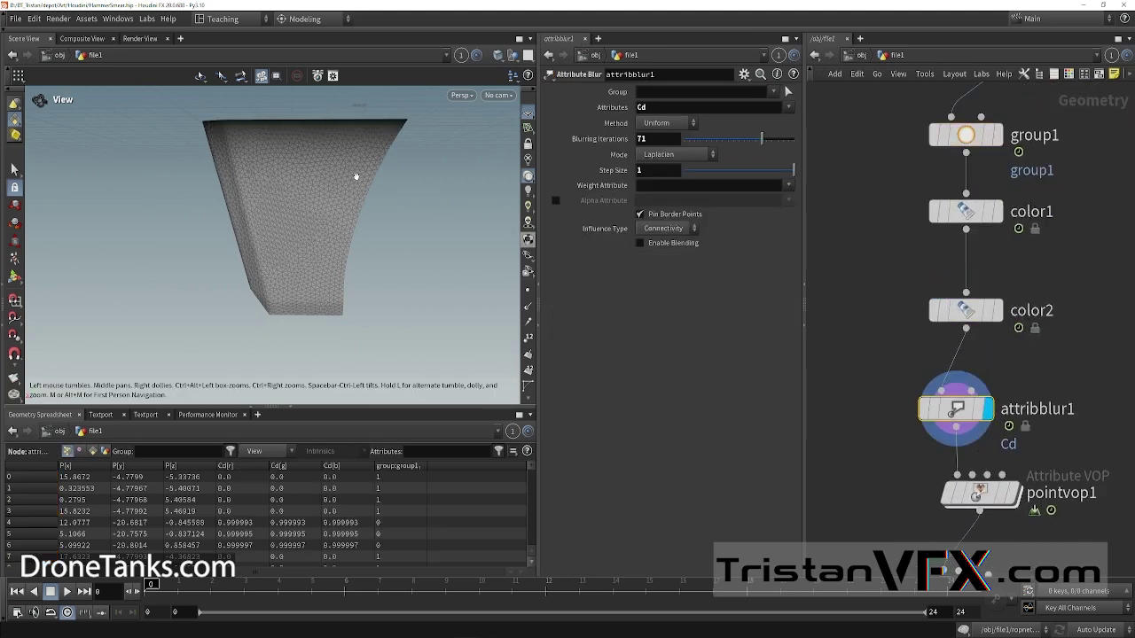
left_click_drag(355, 174, 265, 166)
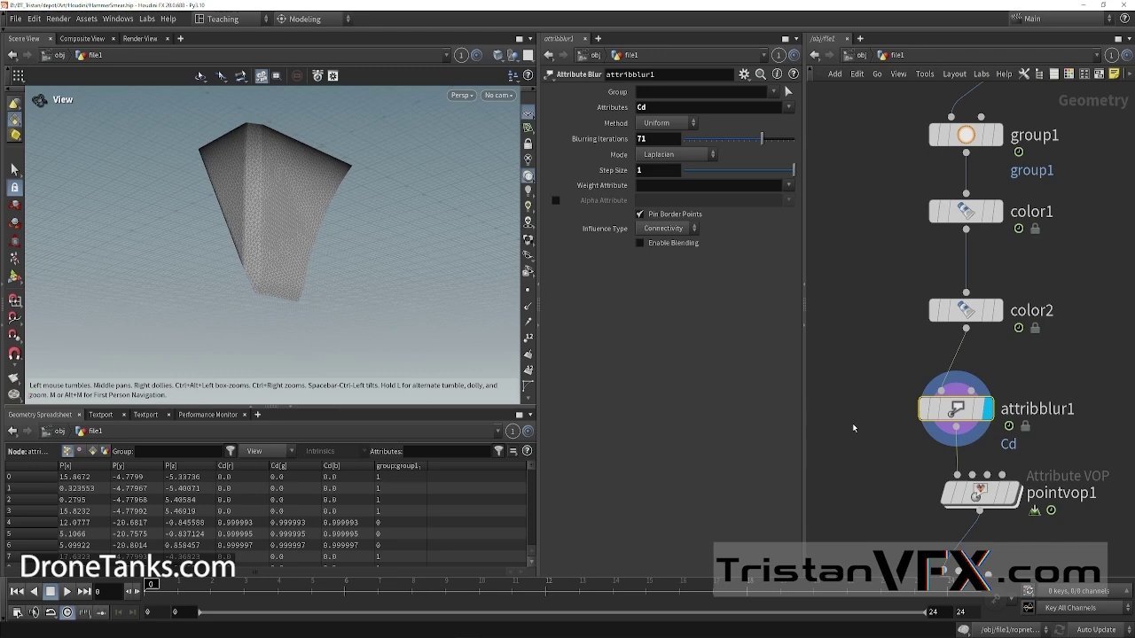
middle_click_drag(853, 428, 855, 306)
scroll(877, 339, "down", 1)
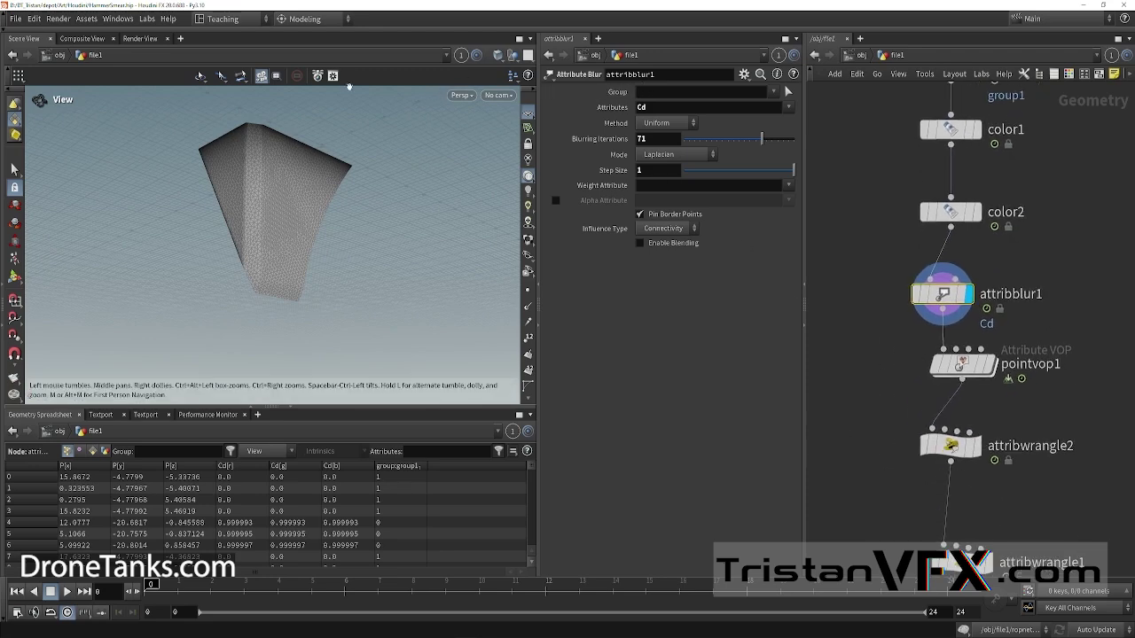
left_click(648, 107)
middle_click_drag(846, 360, 844, 351)
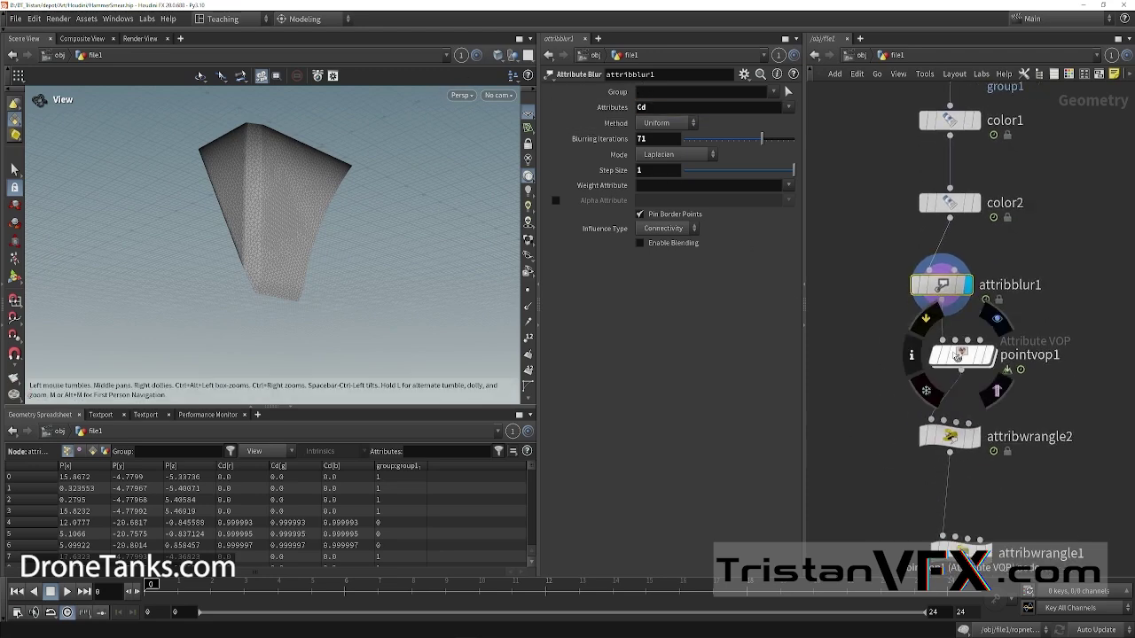
Step: Open pointvop1's internal network, show curlnoise1's settings, move the timeline to frame 24 and return to the file1 network
double_click(959, 354)
scroll(911, 207, "up", 3)
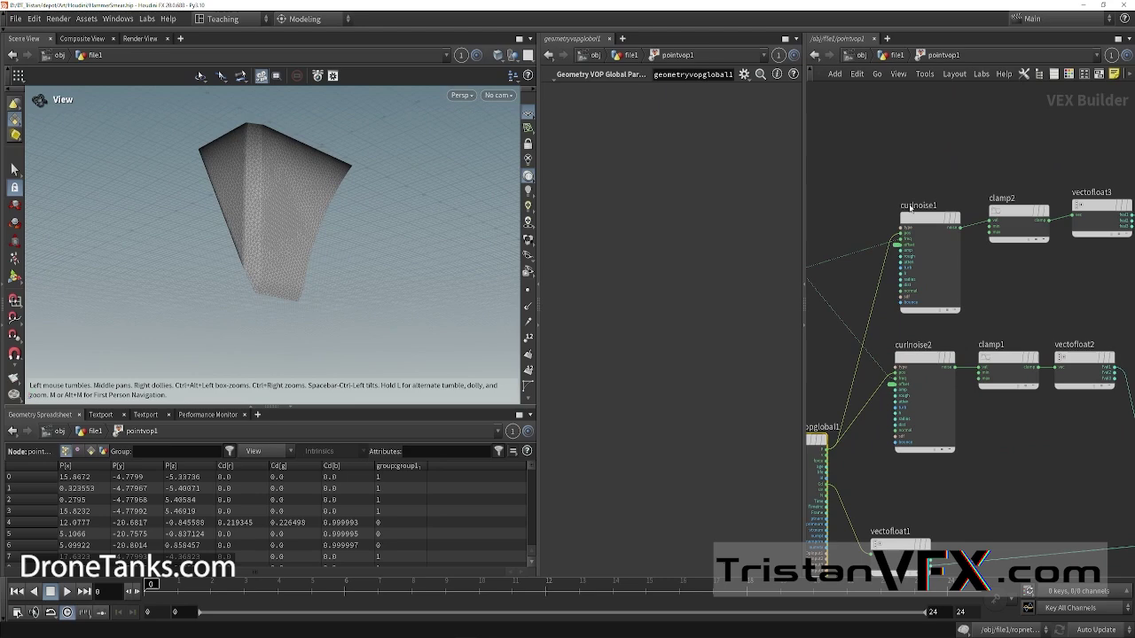
left_click_drag(909, 151, 965, 309)
middle_click_drag(1019, 291, 854, 310)
middle_click_drag(960, 308, 1067, 273)
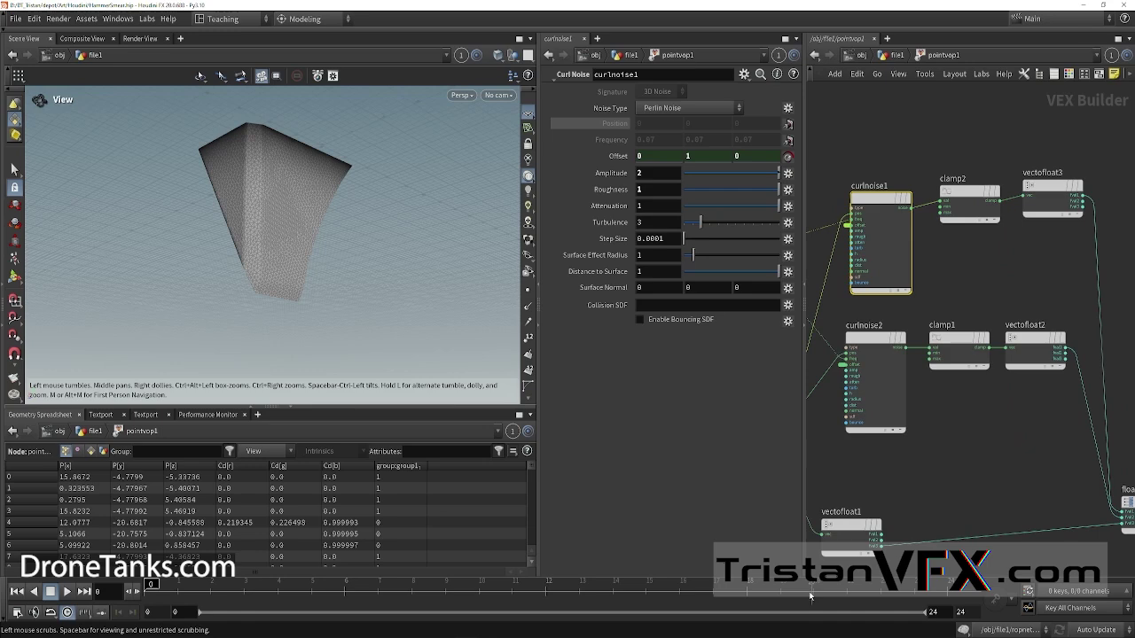
left_click(756, 599)
left_click_drag(880, 588, 946, 589)
left_click_drag(943, 460, 855, 417)
left_click(882, 57)
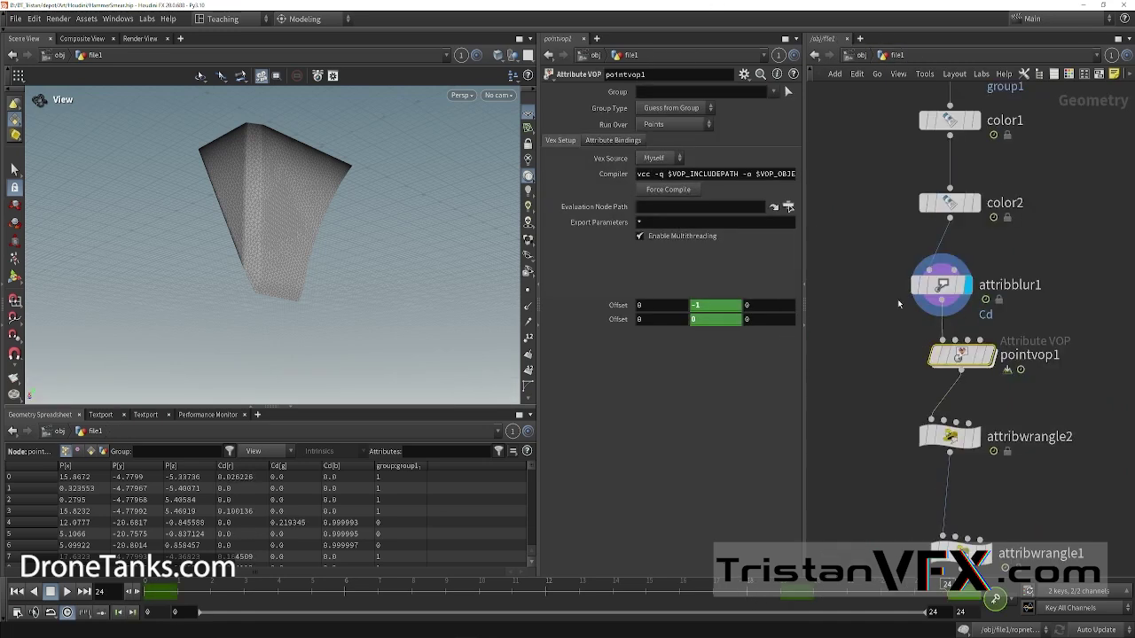
Step: Select pointvop1 and scrub the timeline up to frame 24 to inspect its two animated noise offsets
left_click(941, 285)
left_click(961, 354)
left_click_drag(784, 586, 961, 587)
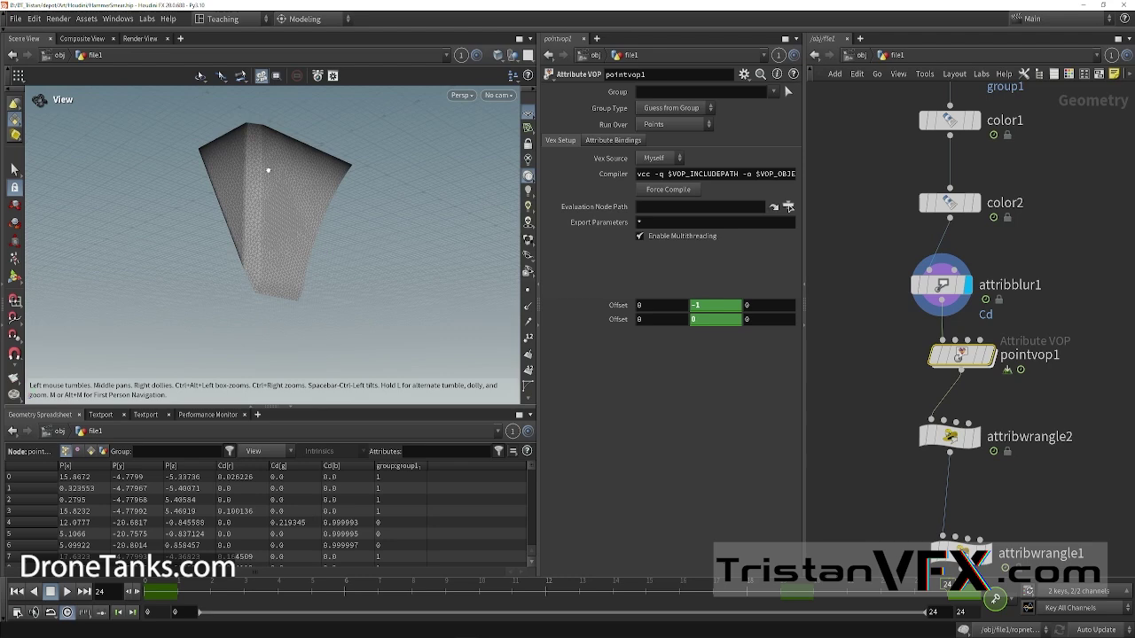
left_click_drag(268, 170, 315, 253)
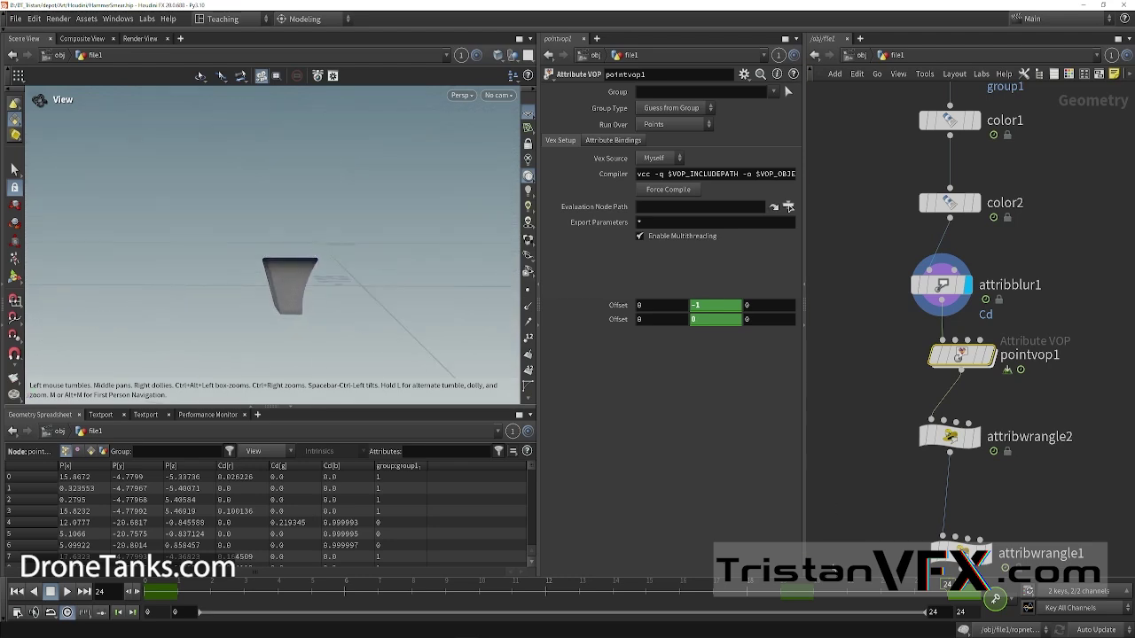
left_click(777, 592)
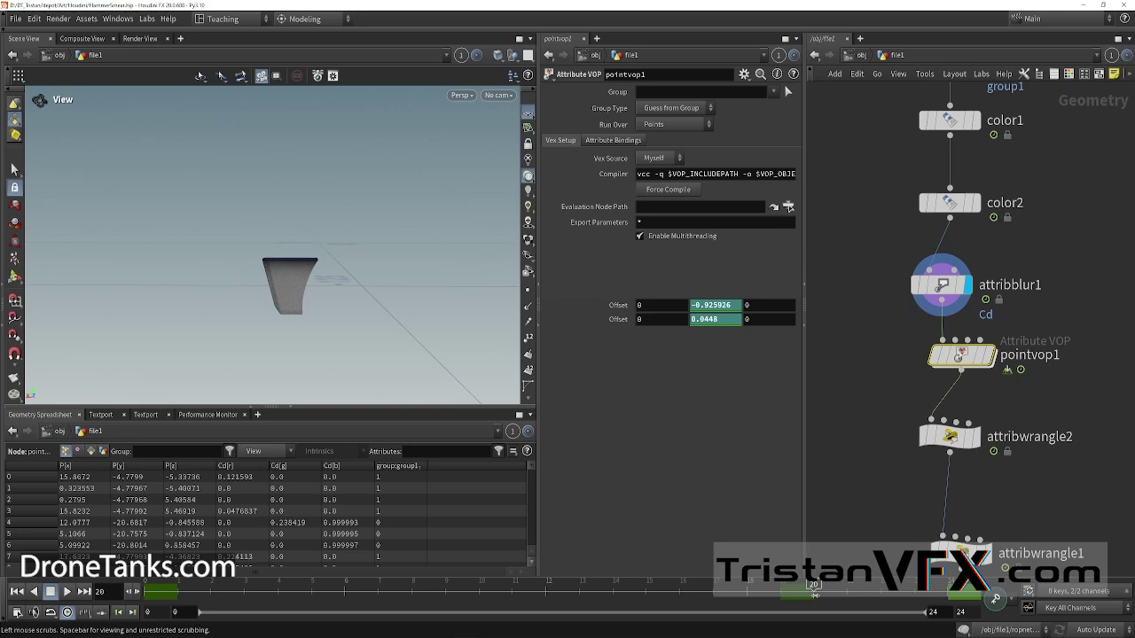
left_click_drag(815, 595, 966, 592)
middle_click_drag(858, 389, 862, 349)
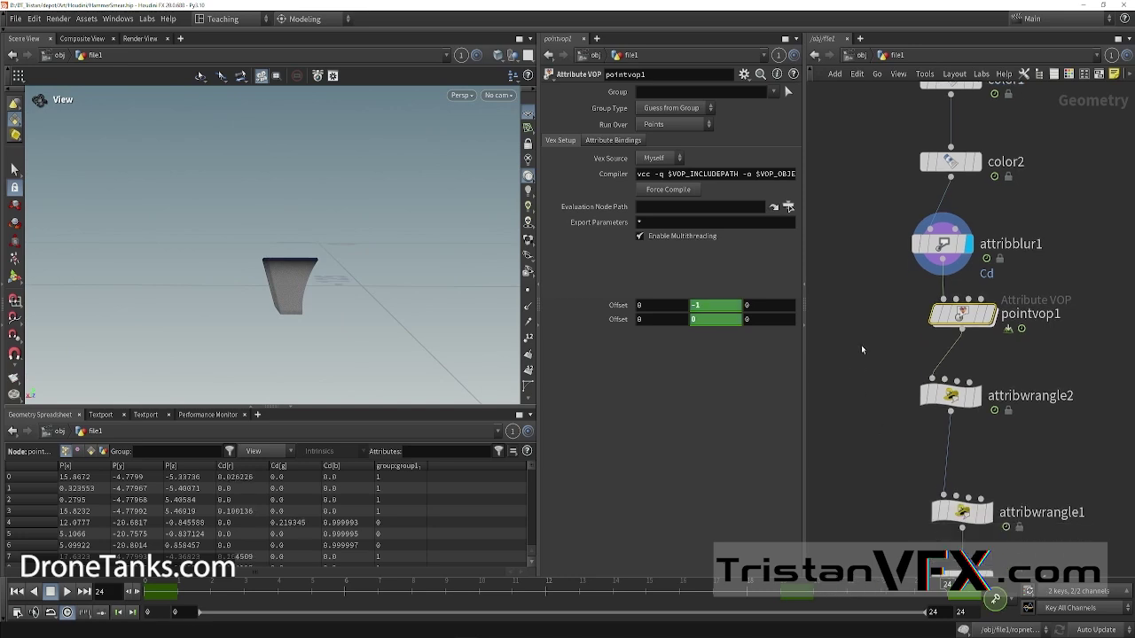
Step: Show attribwrangle2's code, highlight the chf("lerp") line, scrub the timeline to frame 24 and highlight the two pow lines
left_click_drag(861, 349, 1059, 471)
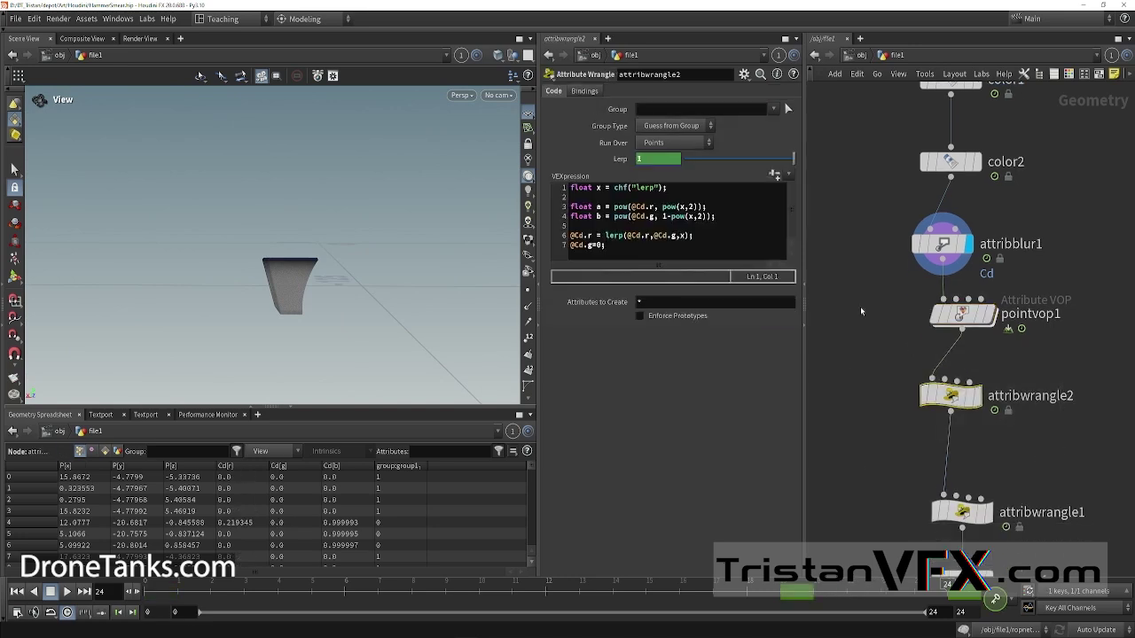
triple_click(645, 187)
left_click(804, 607)
left_click_drag(804, 606, 947, 606)
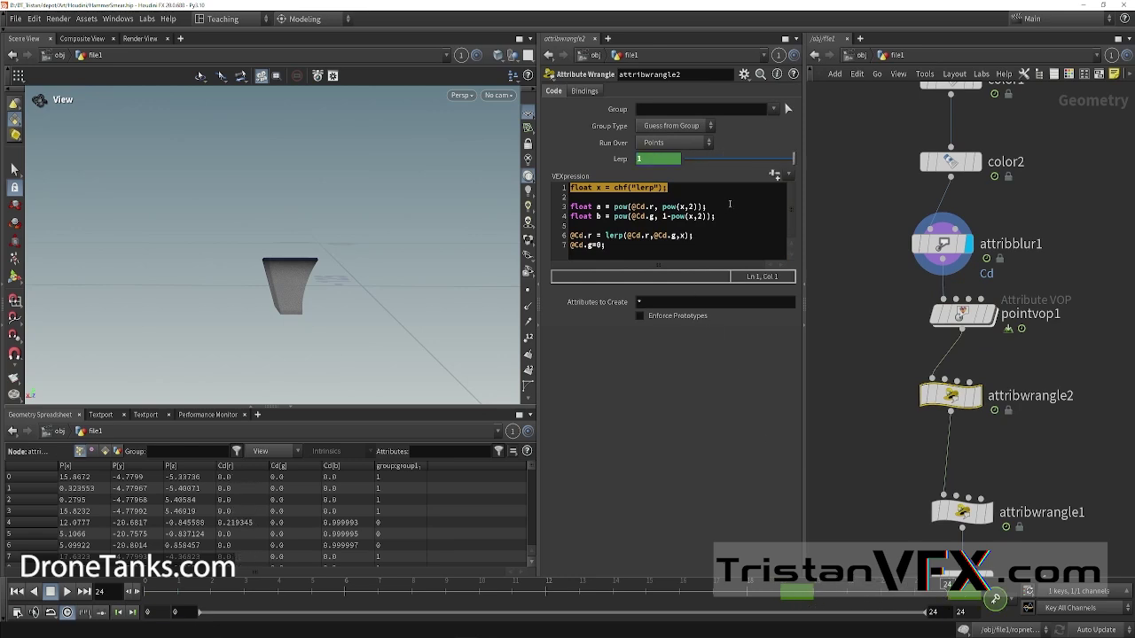
left_click_drag(727, 216, 556, 204)
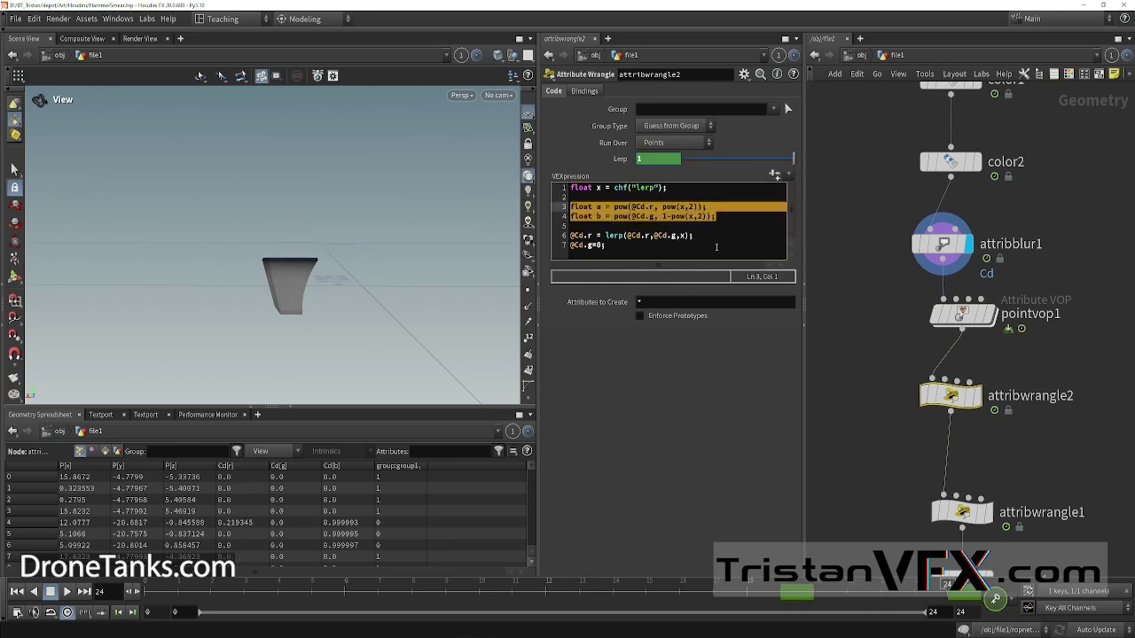
Step: Display the attribwrangle2 node's output and view the coloured hammer head up close
middle_click_drag(891, 432, 868, 310)
left_click(953, 277)
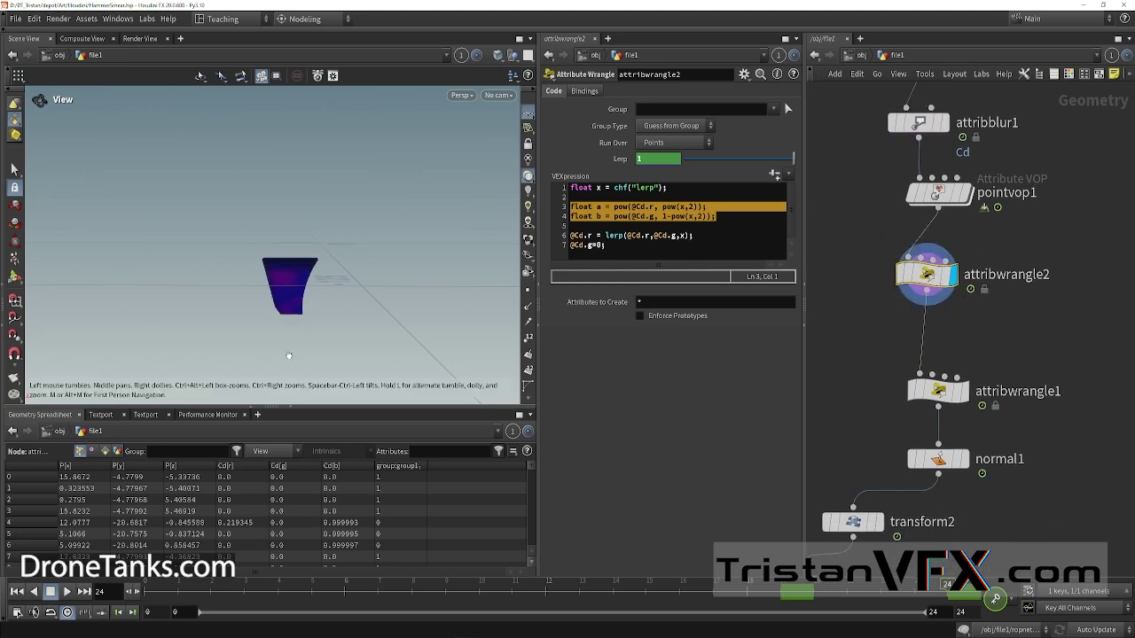
scroll(403, 247, "up", 5)
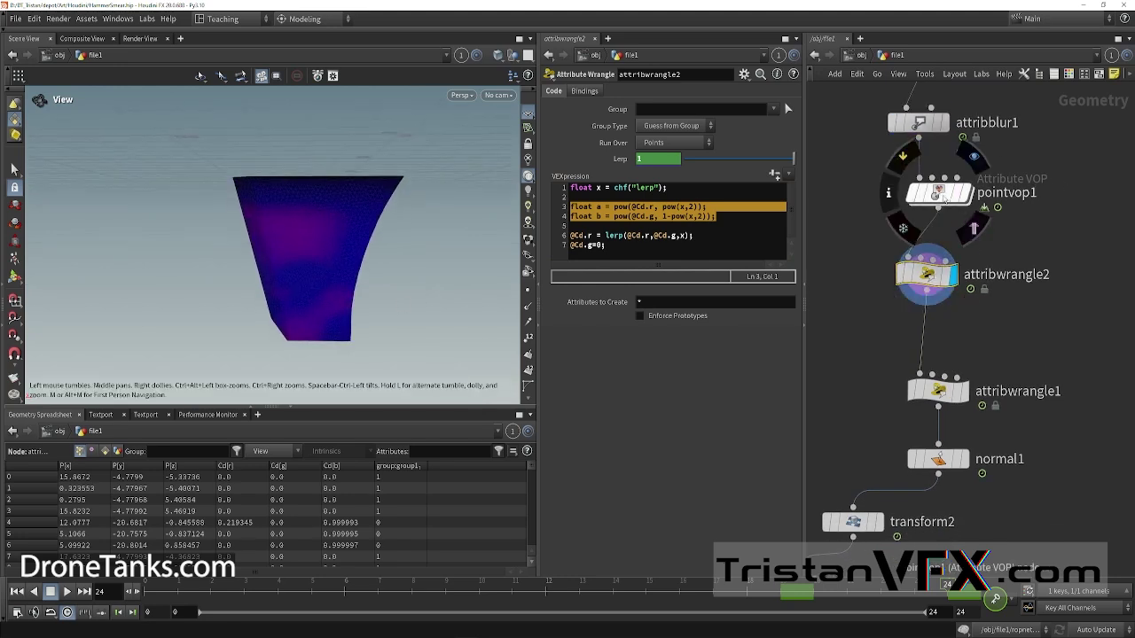
Step: Open pointvop1's internal network, select vectofloat2 and examine how the noise branches connect to floattovec1
double_click(940, 193)
middle_click_drag(944, 383, 922, 409)
middle_click_drag(983, 354, 941, 433)
left_click(999, 335)
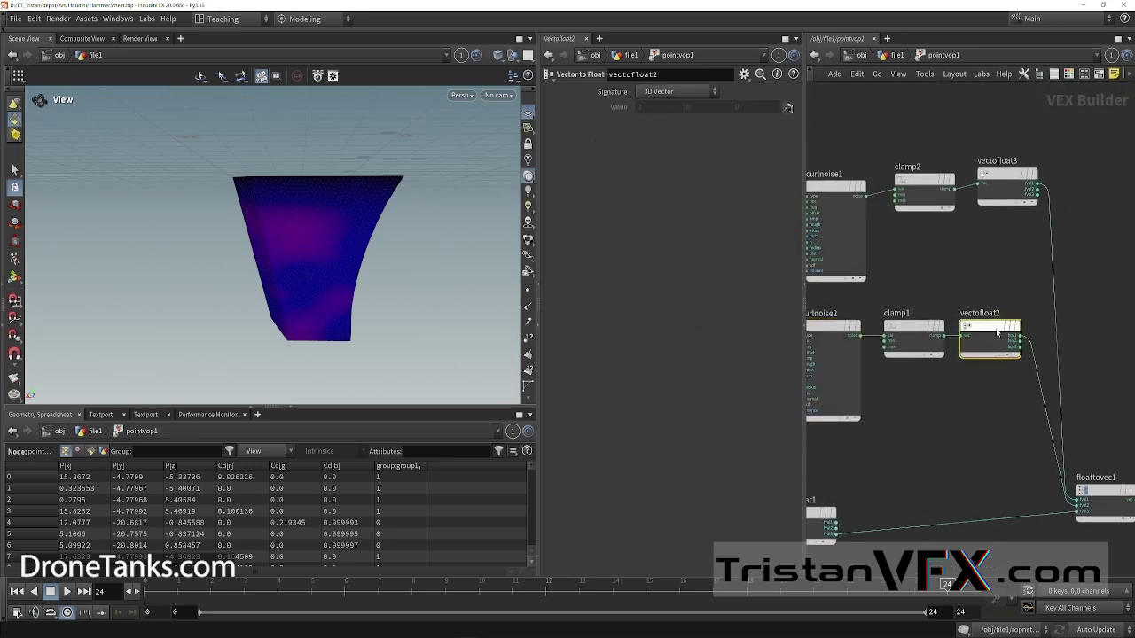
scroll(1000, 333, "up", 3)
middle_click_drag(1013, 433, 935, 400)
scroll(984, 409, "down", 2)
middle_click_drag(975, 457, 915, 322)
middle_click_drag(1031, 313, 933, 362)
Step: Trace the Cd connection from geometryvopglobal1 through vectofloat1 to floattovec1, then return to the file1 network
middle_click_drag(847, 448, 1114, 343)
middle_click_drag(1019, 367, 1131, 353)
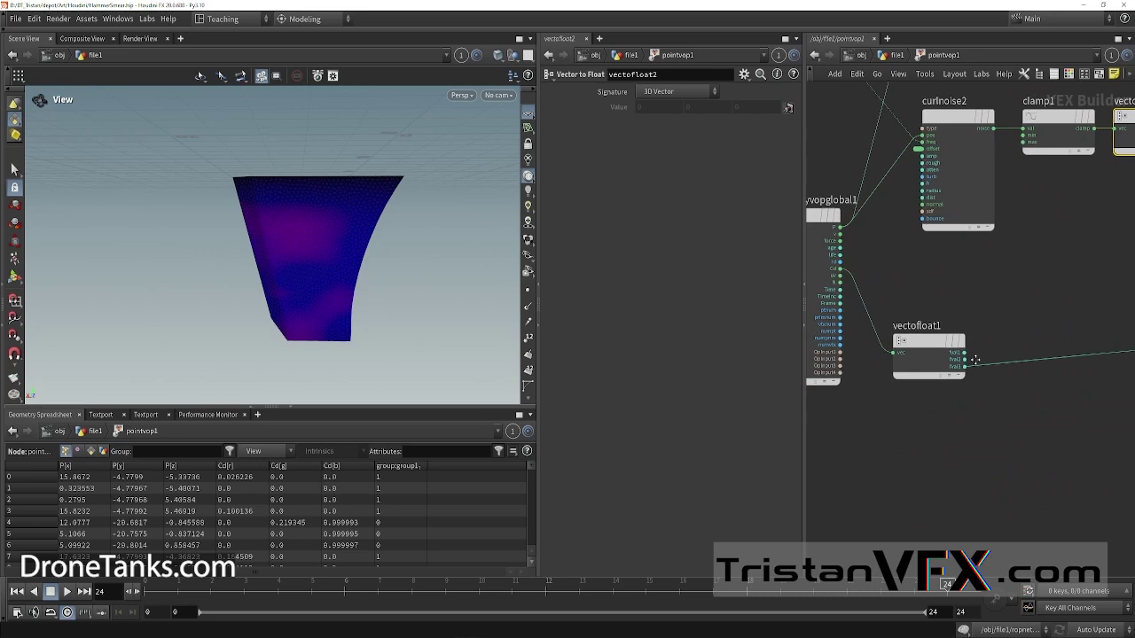
middle_click_drag(978, 360, 1043, 360)
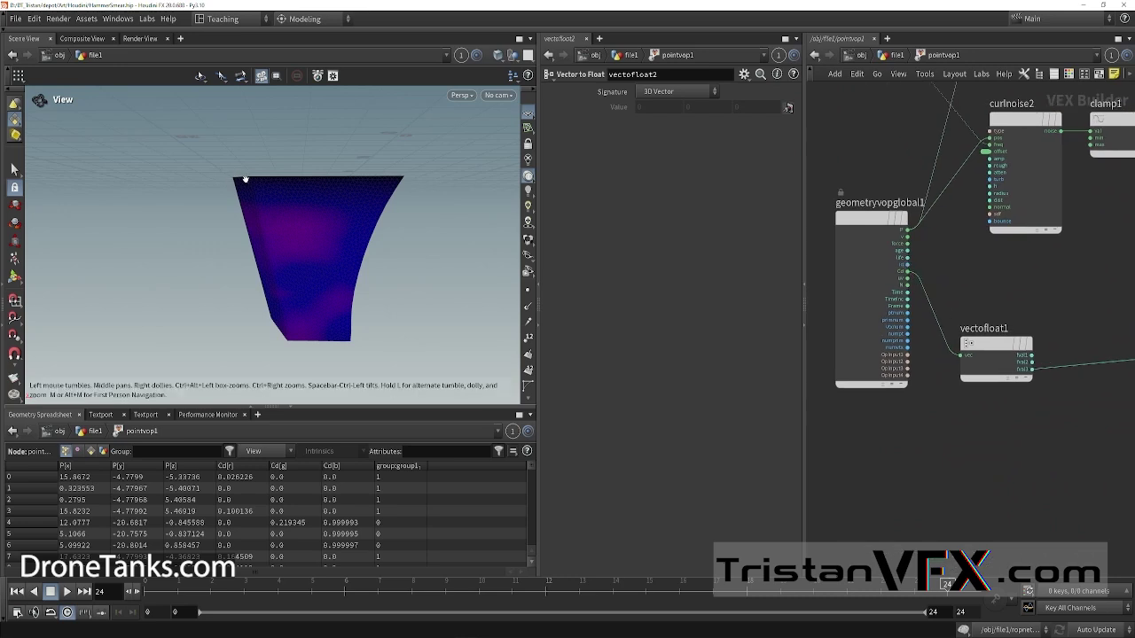
middle_click_drag(1037, 385, 837, 431)
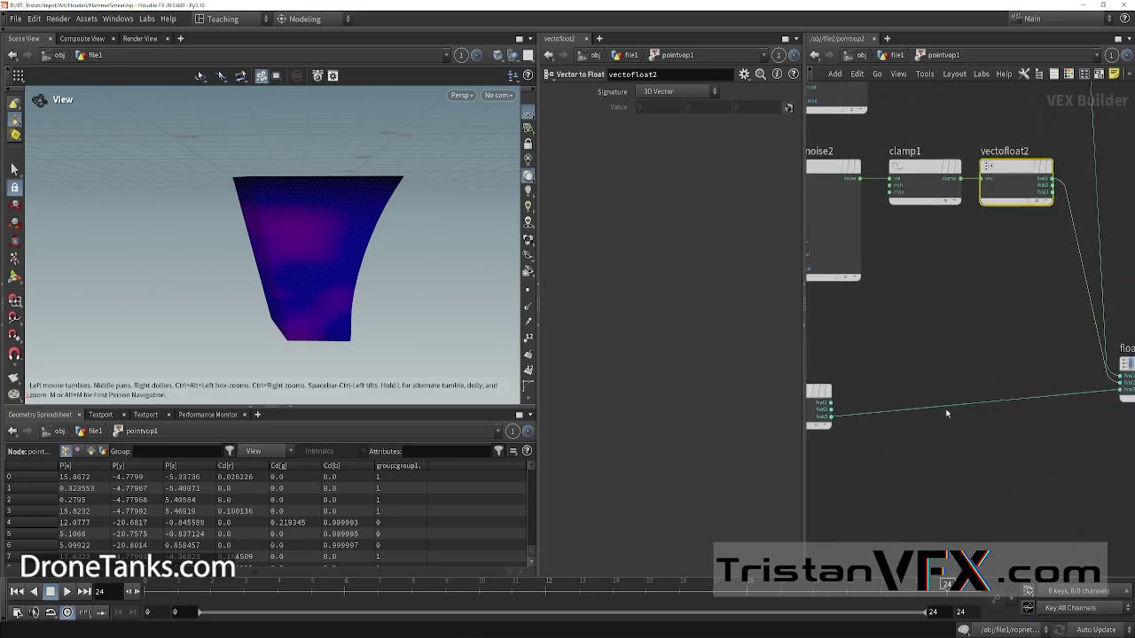
middle_click_drag(970, 425, 822, 452)
middle_click_drag(873, 316, 943, 370)
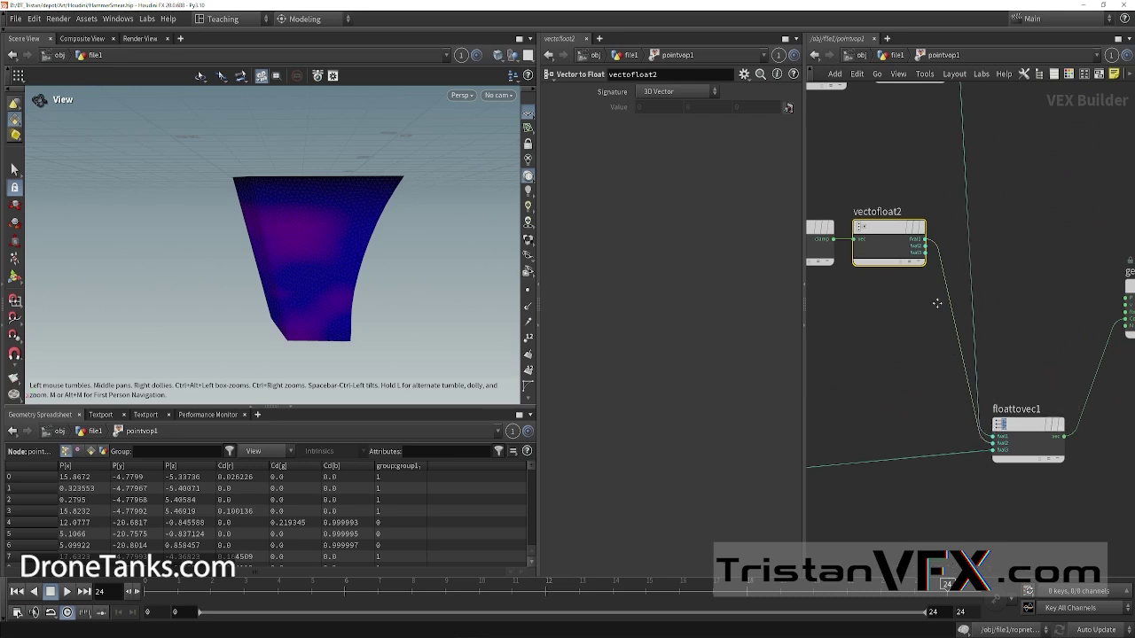
left_click(894, 55)
left_click(916, 71)
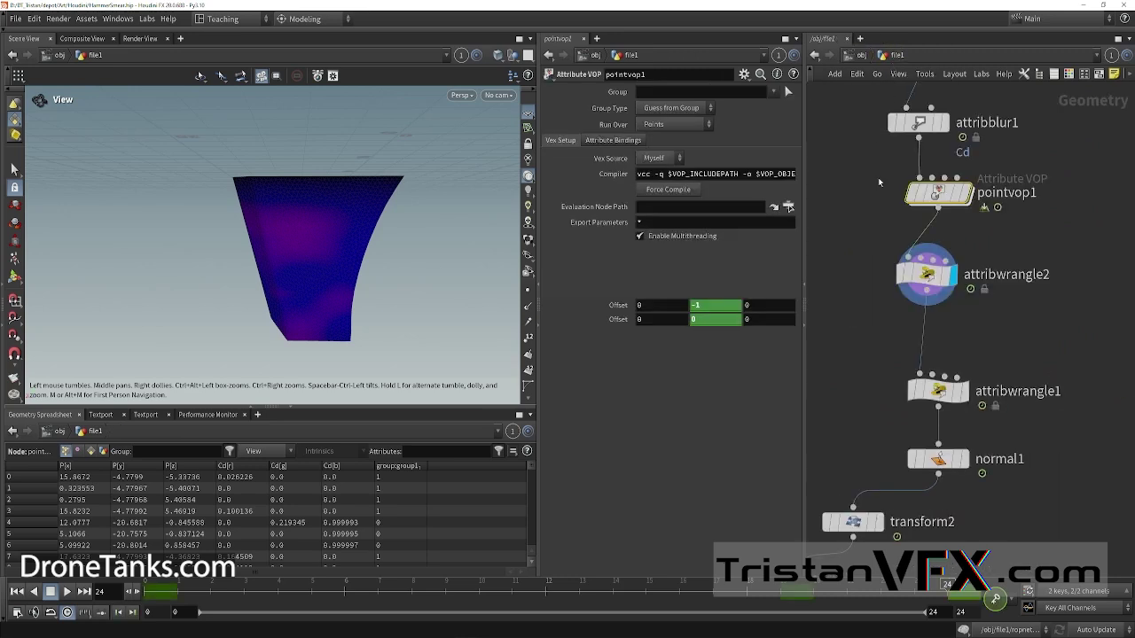
Step: Show attribwrangle1's rotation code and parameters and look around the coloured hammer head
left_click_drag(886, 294, 1028, 350)
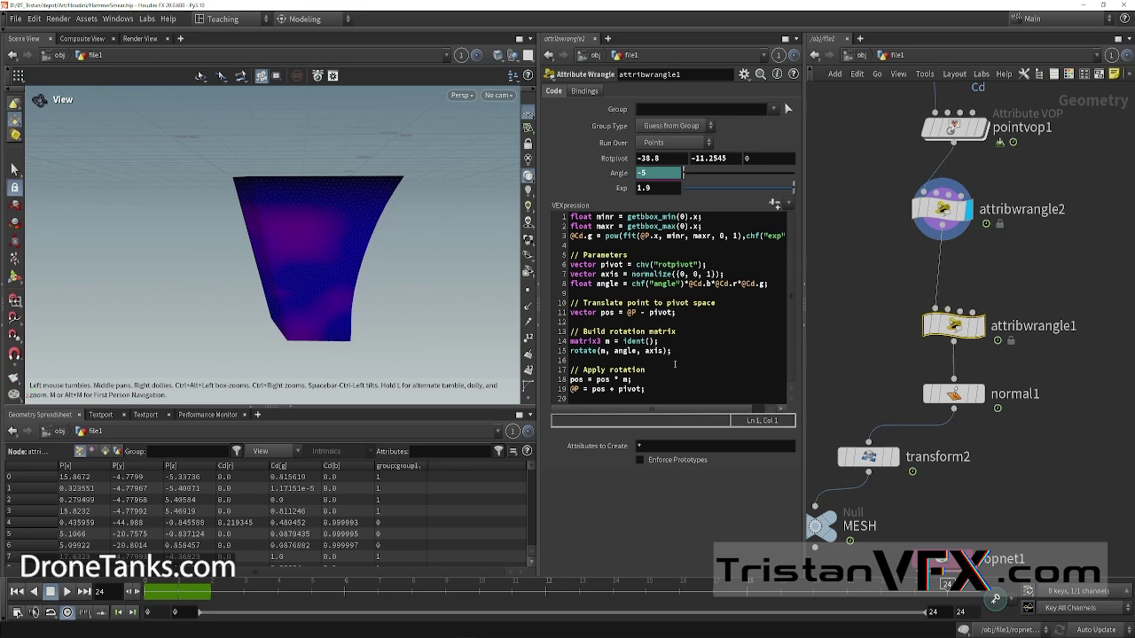
left_click_drag(293, 268, 386, 233)
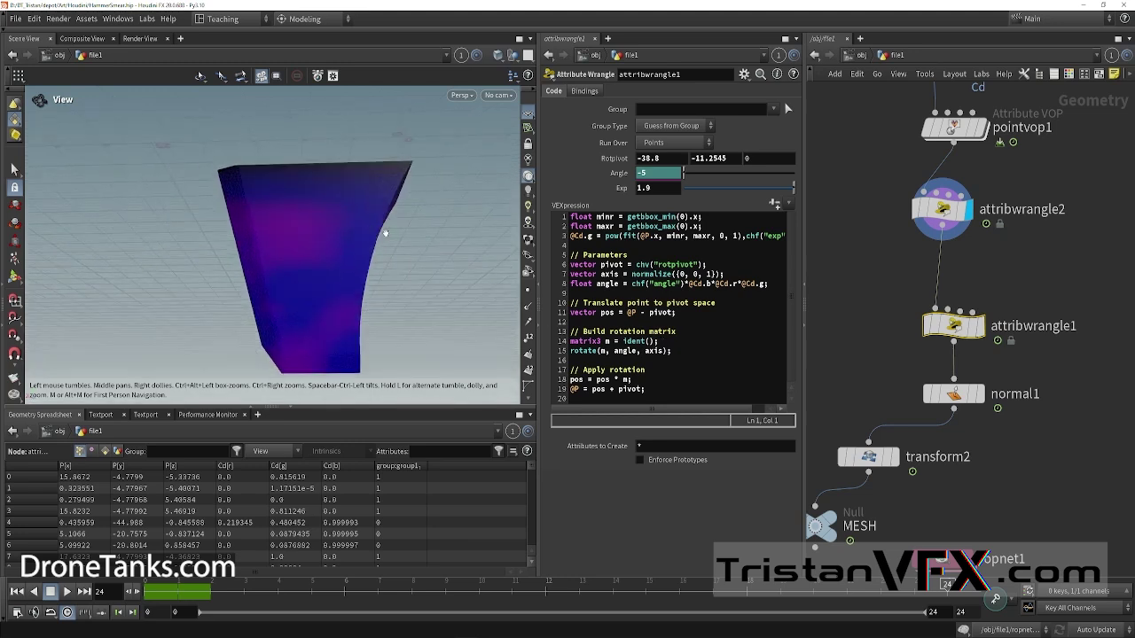
right_click_drag(356, 182, 226, 203)
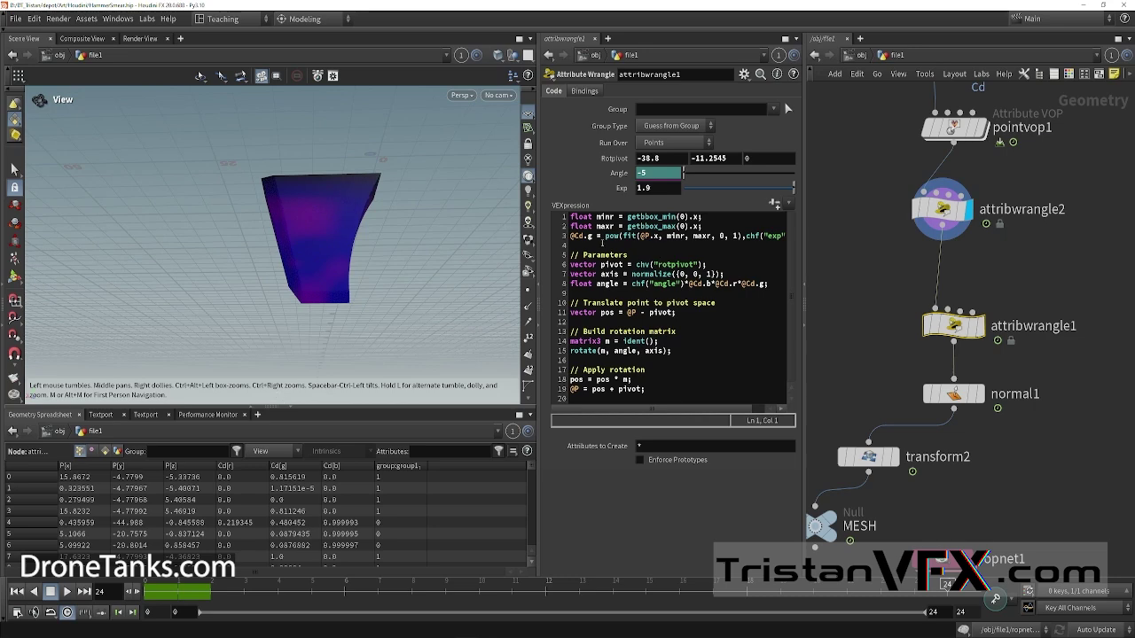
left_click_drag(934, 252, 840, 200)
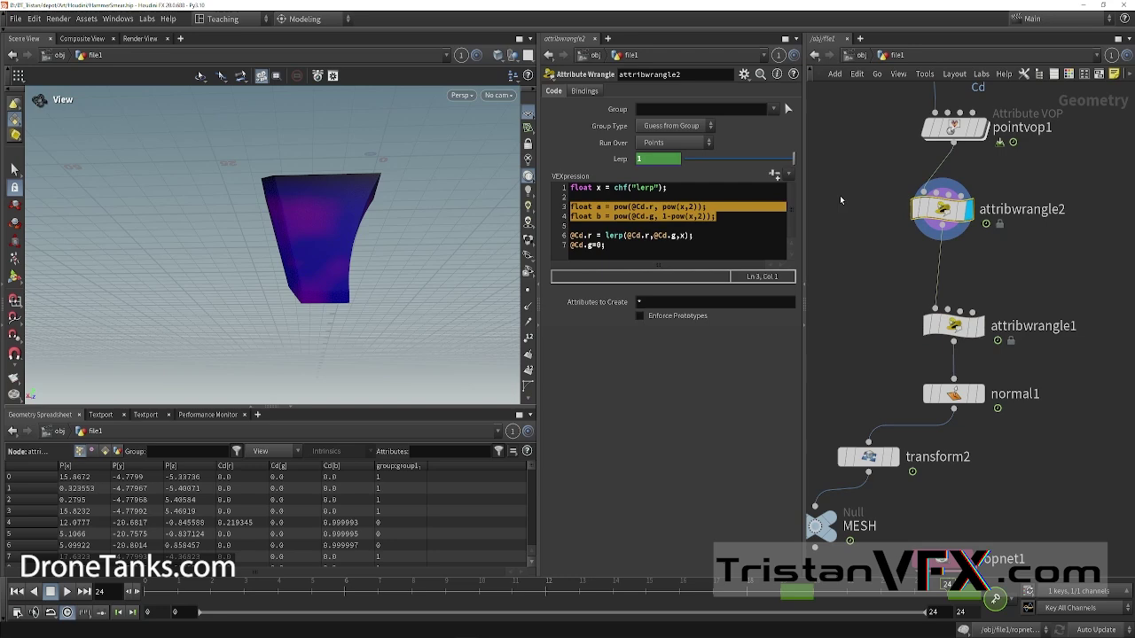
left_click(622, 249)
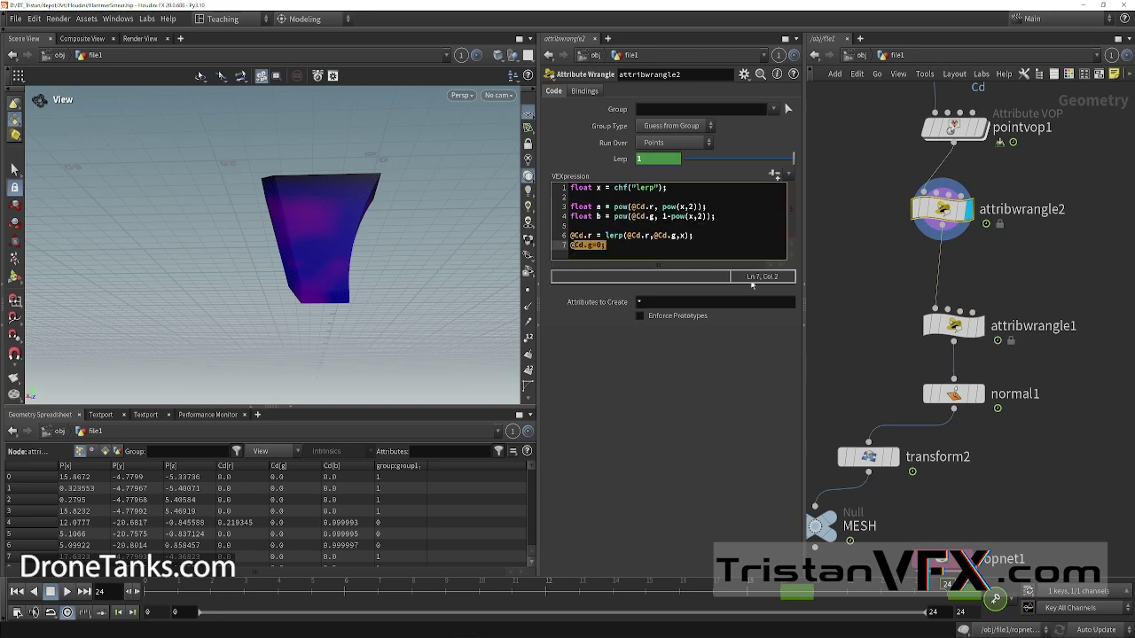
left_click_drag(853, 280, 1086, 336)
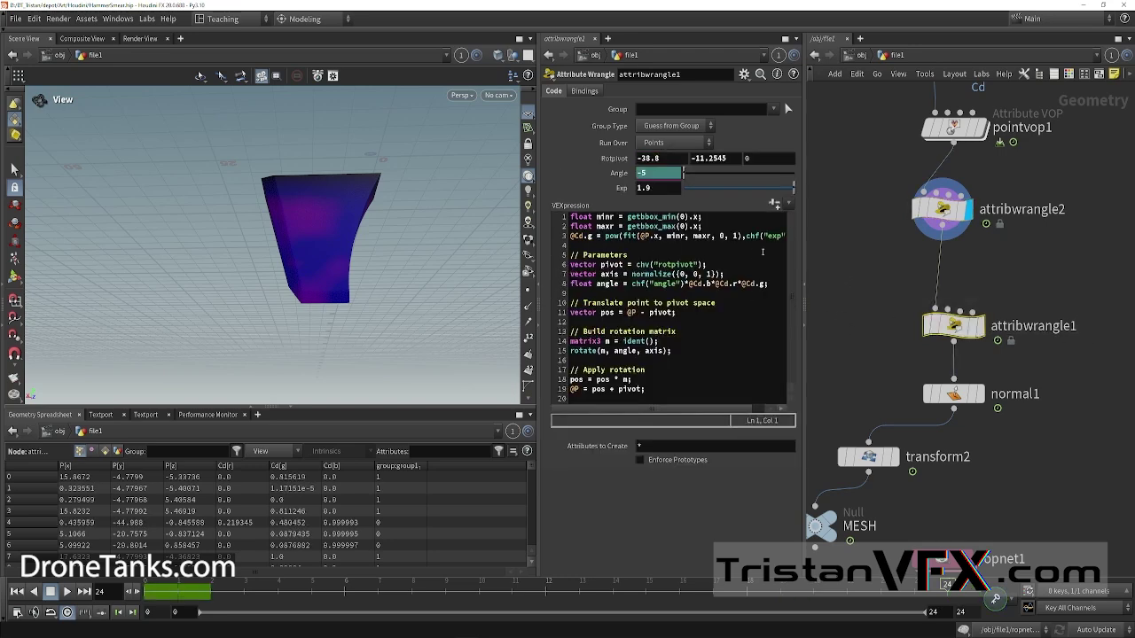
left_click_drag(702, 224, 574, 217)
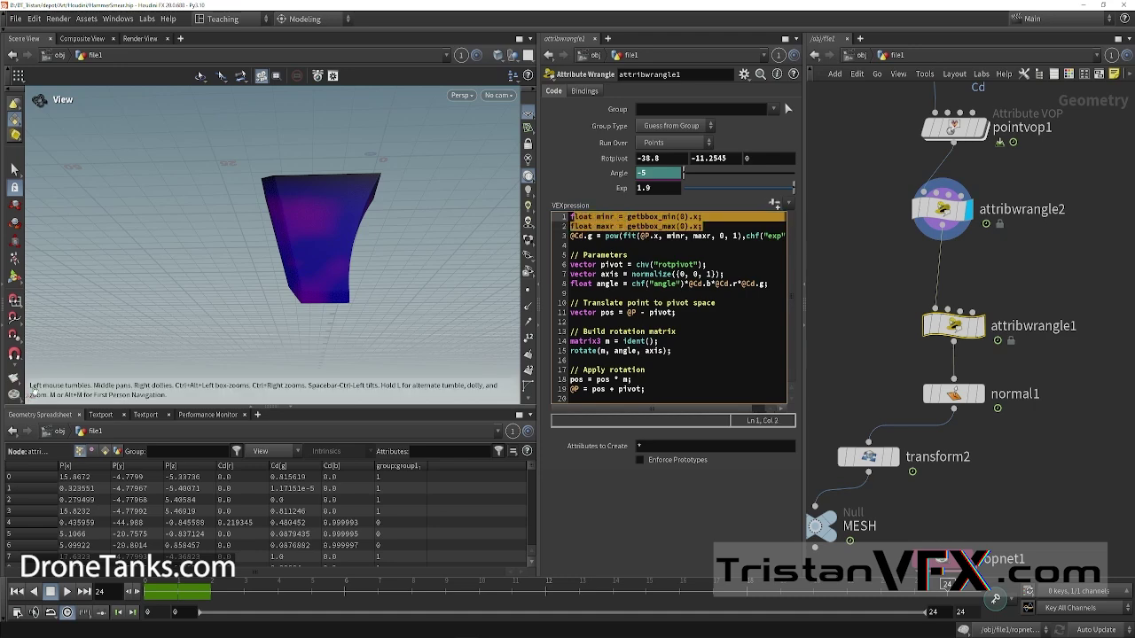
left_click_drag(32, 391, 175, 183)
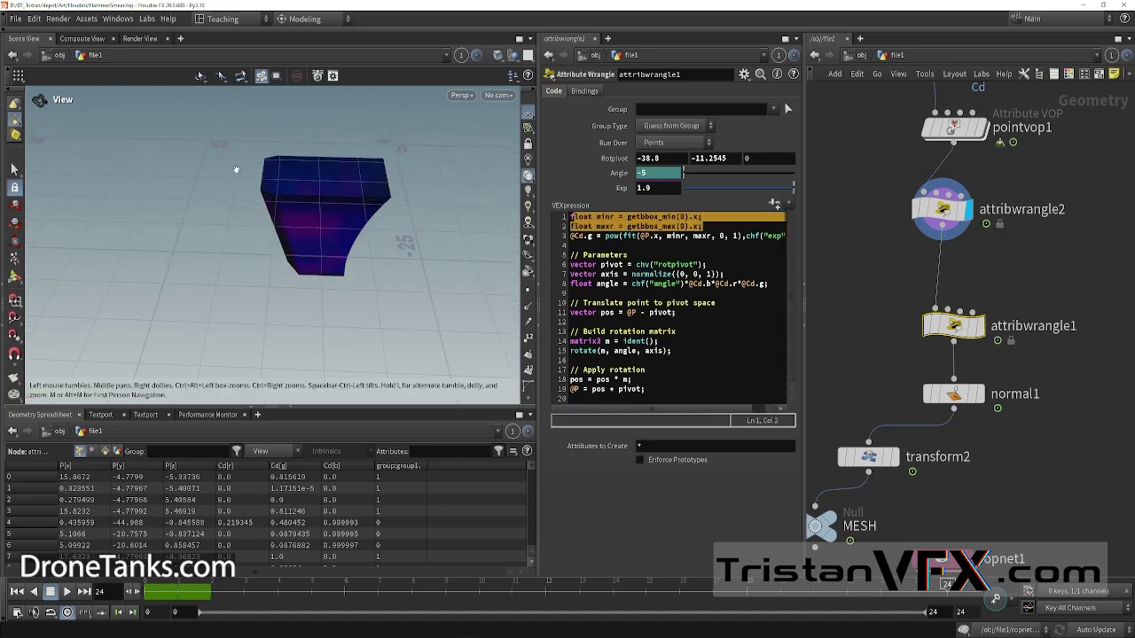
Step: Display the normal1 node's output and highlight the rotate(m, angle, axis) line in attribwrangle1's code
middle_click_drag(876, 335, 894, 247)
mouse_move(986, 278)
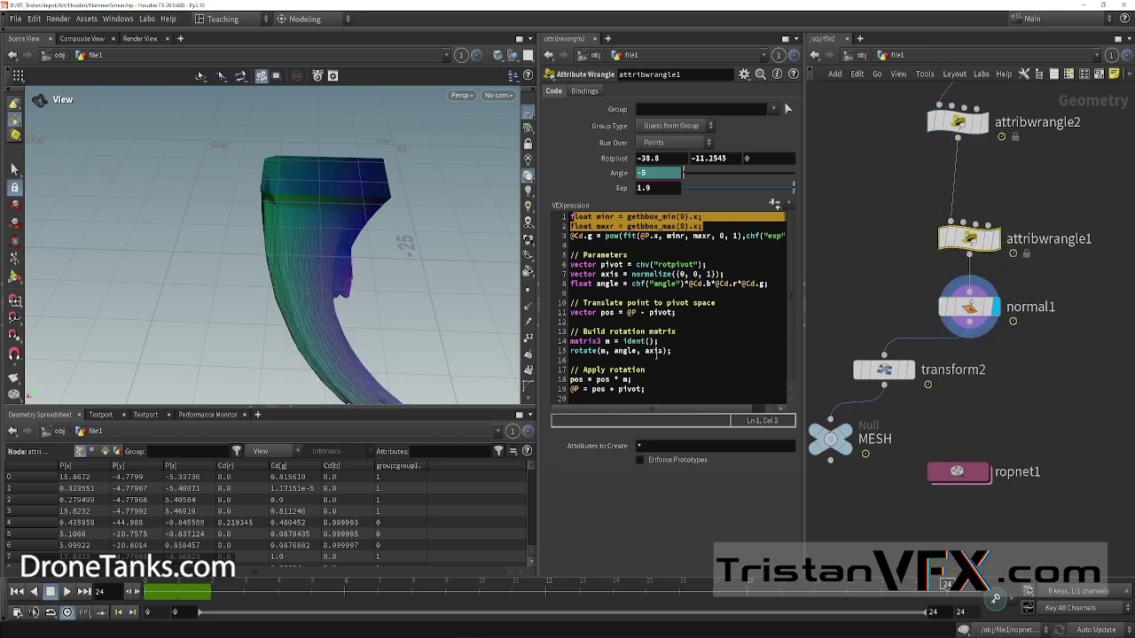
left_click_drag(686, 350, 570, 352)
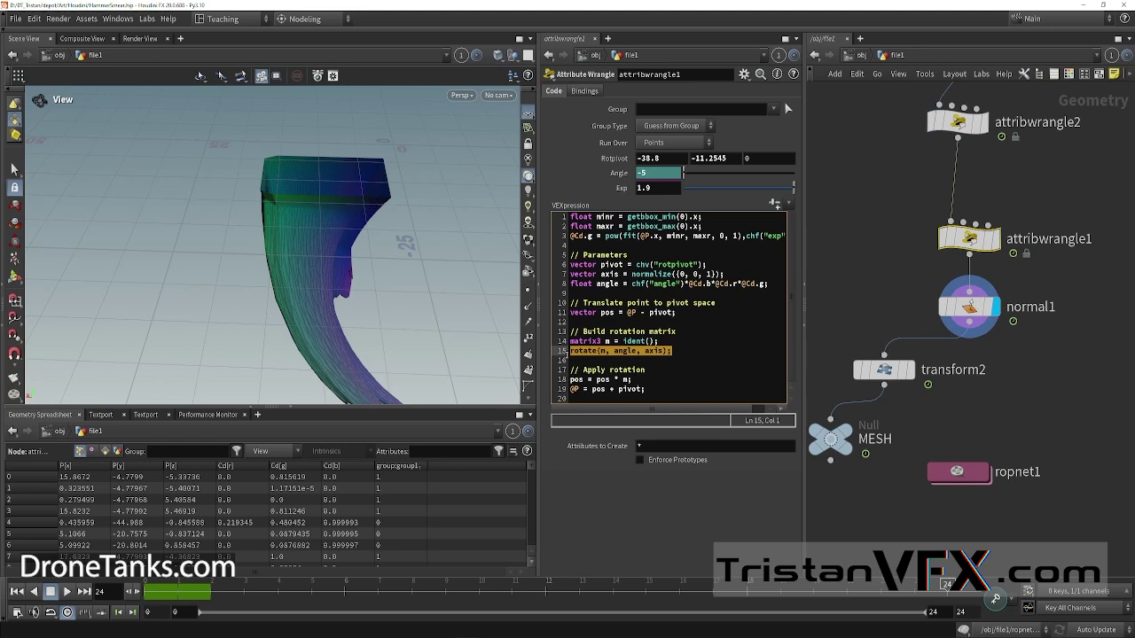
Step: Highlight the parameter-to-rotation code in attribwrangle1, then select normal1 to show its normal settings and look at the stretched mesh
left_click_drag(683, 350, 544, 258)
left_click(704, 361)
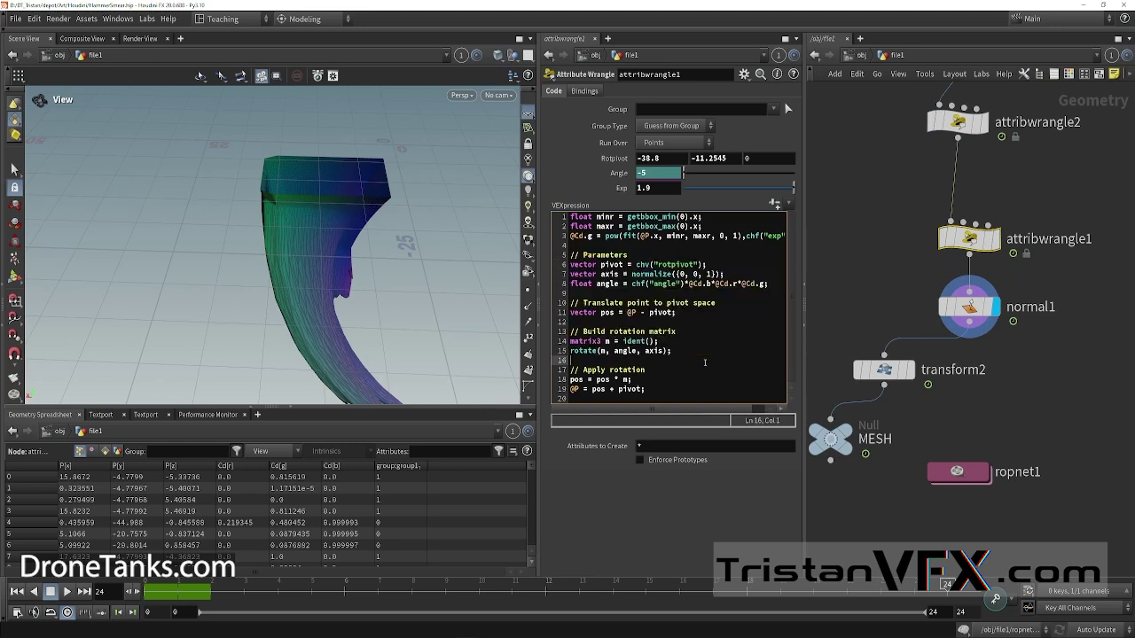
middle_click_drag(875, 297, 893, 278)
left_click(986, 289)
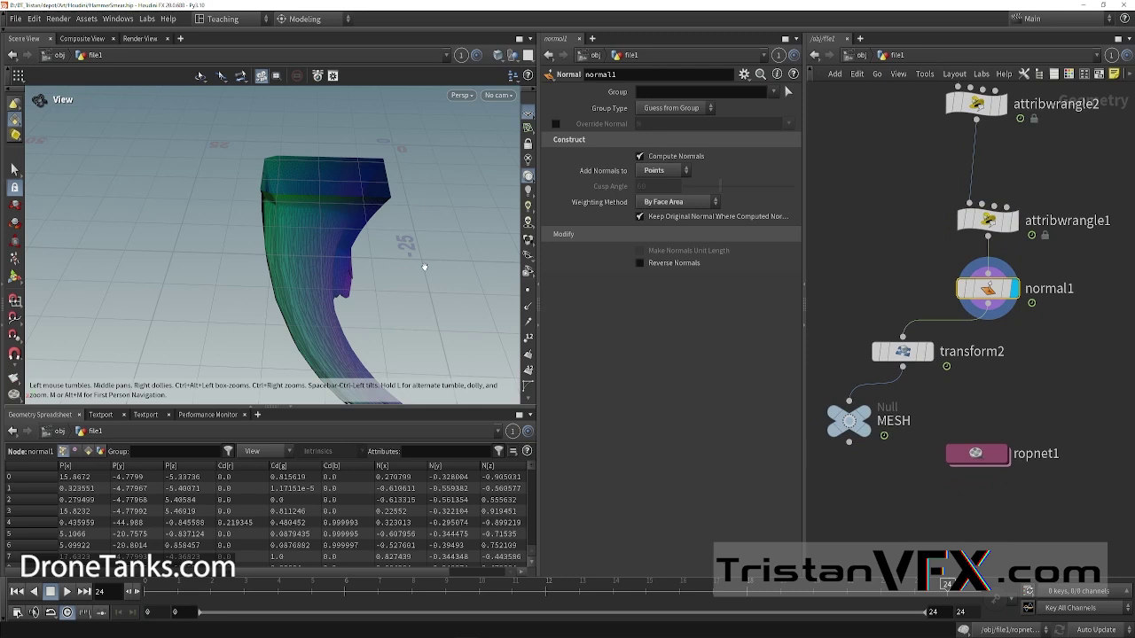
left_click_drag(423, 266, 296, 278)
Step: Display and select the transform2 node, then frame its scaled-down smear mesh
left_click(929, 353)
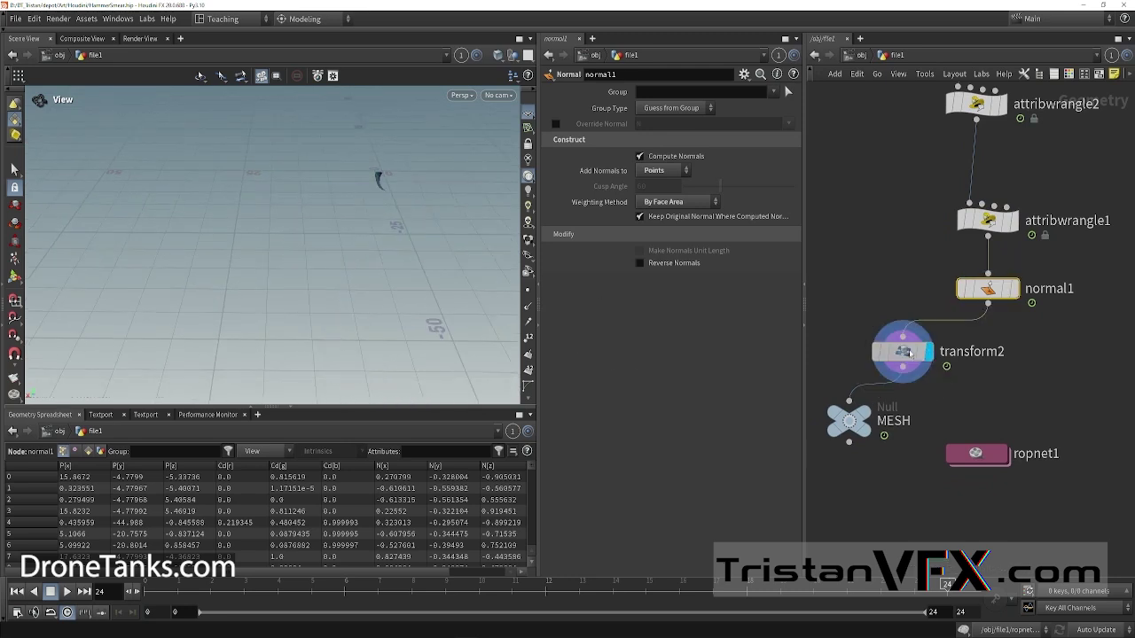
left_click(904, 352)
left_click_drag(373, 215, 375, 196)
key("f")
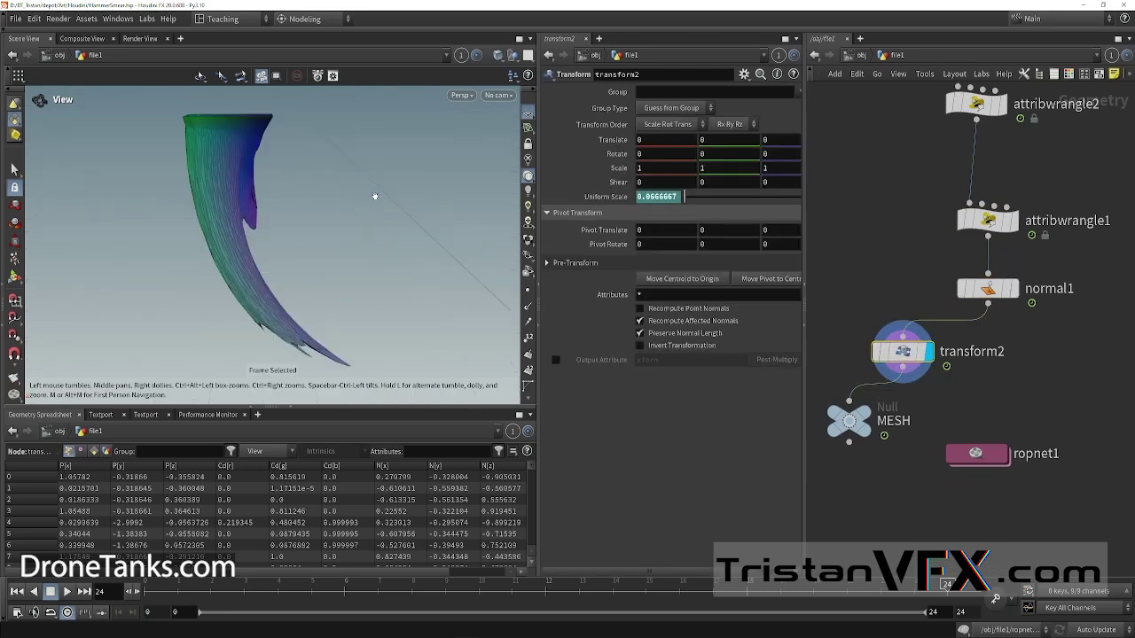
Step: Open ropnet1 and review the HammerSmear vertex animation texture node's settings, input, export, advanced and real-time shader options
double_click(980, 456)
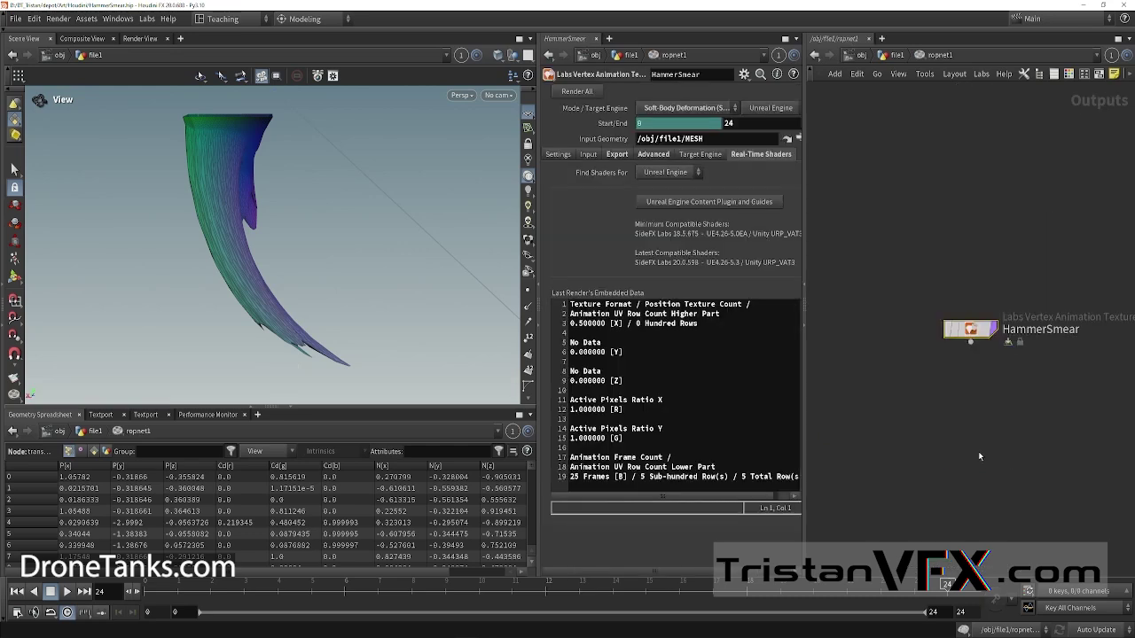
left_click(558, 154)
left_click(586, 156)
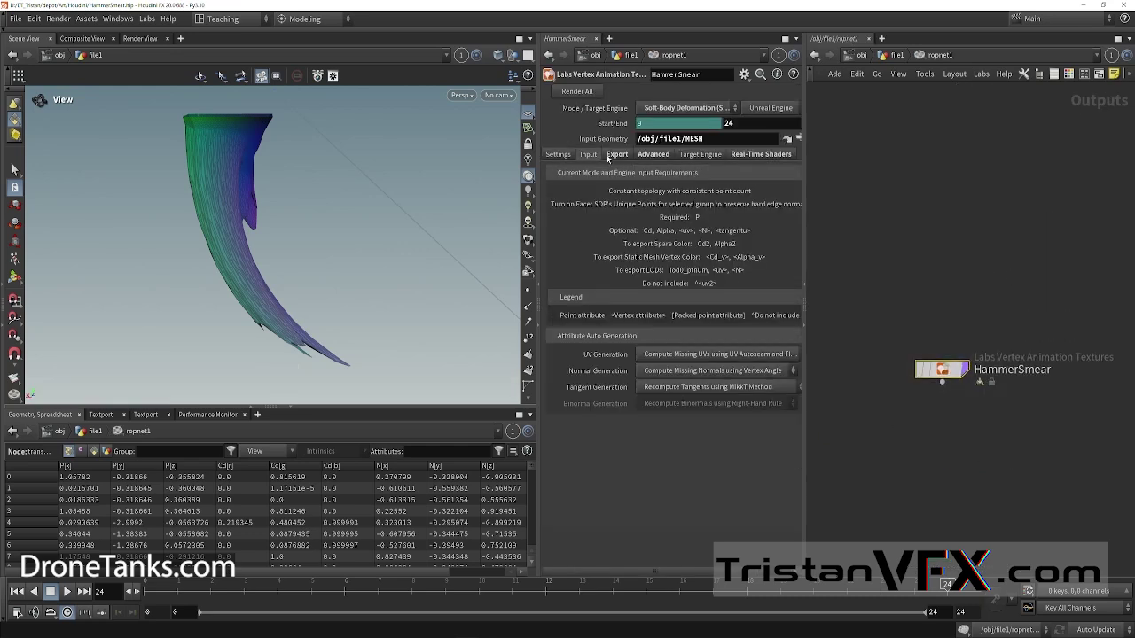
left_click(618, 154)
left_click(651, 154)
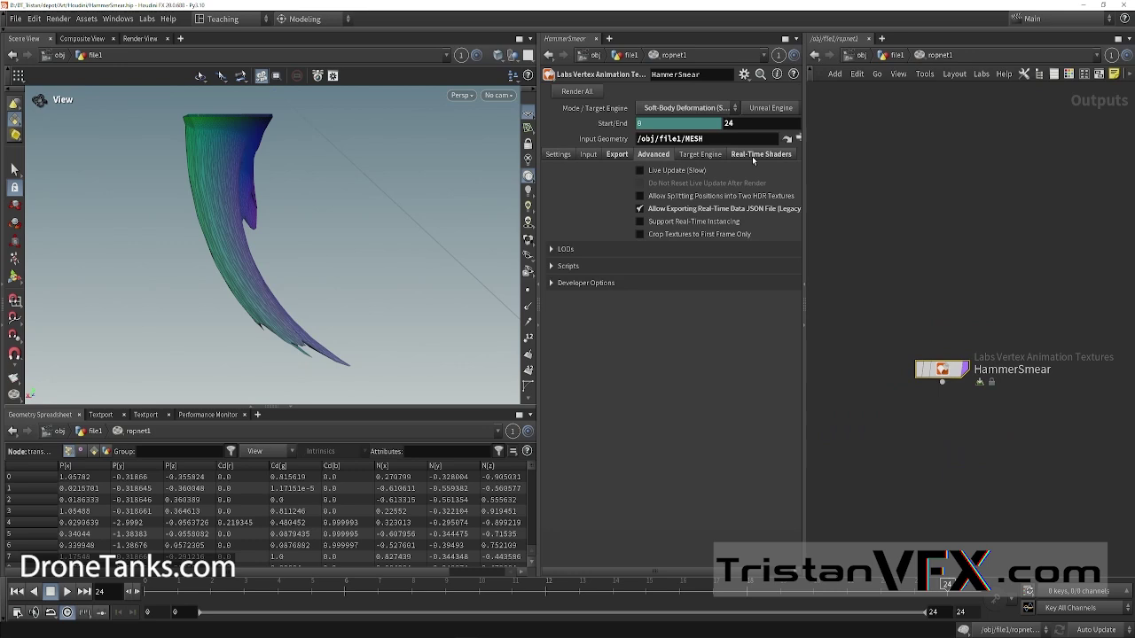
left_click(751, 156)
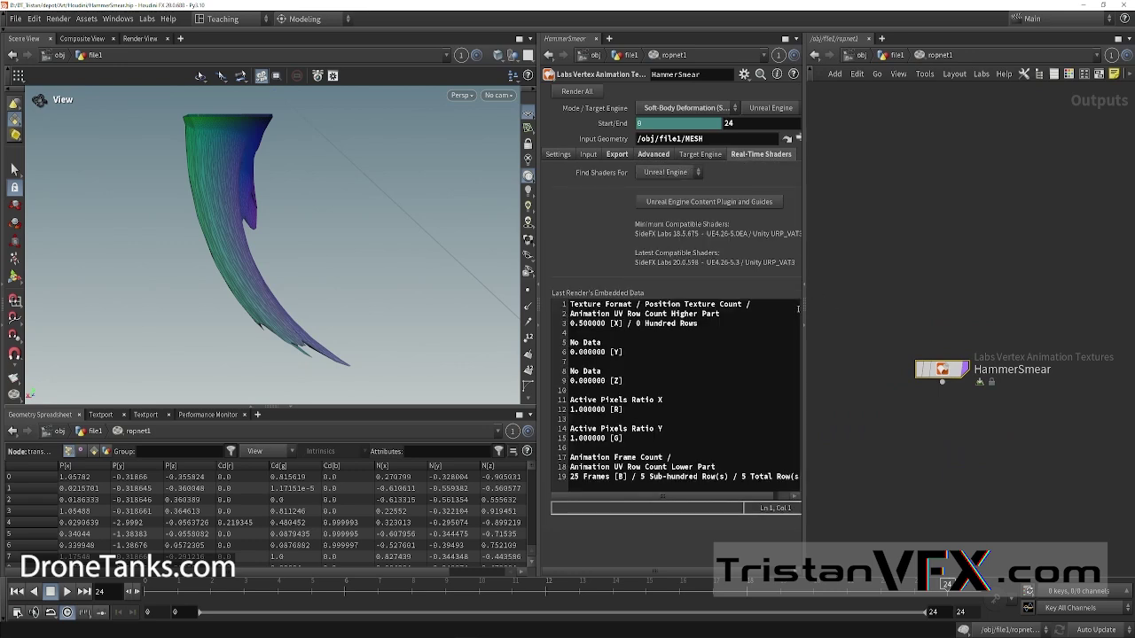
Step: Switch to the Unreal editor, leave the full-screen viewport and examine the hammer smear assets before returning to Houdini
left_click(1080, 6)
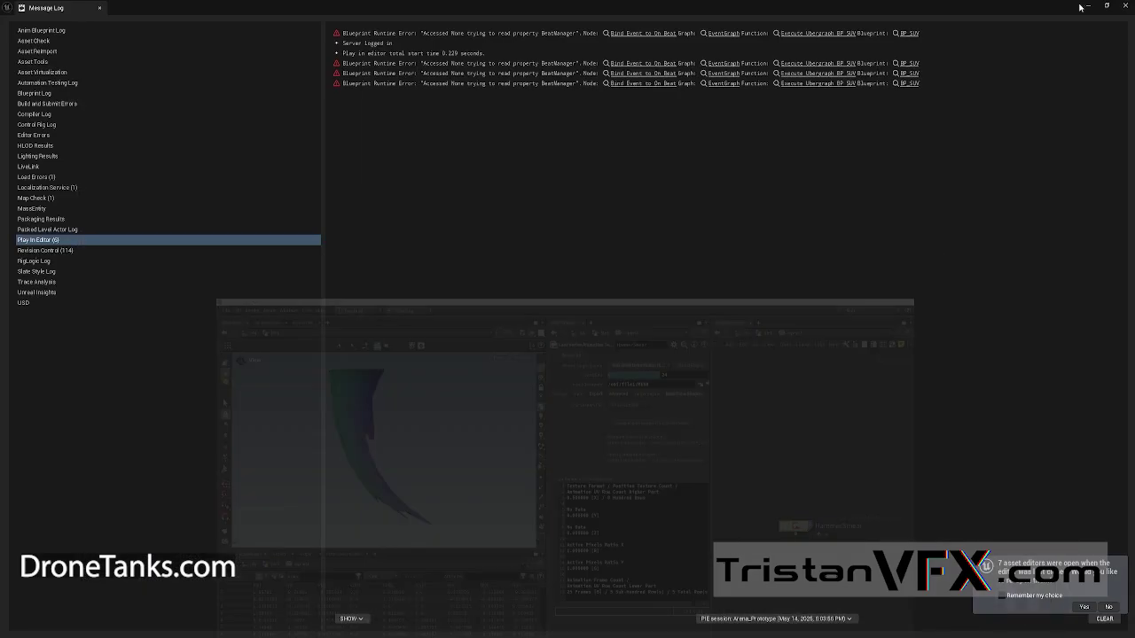
left_click(1086, 6)
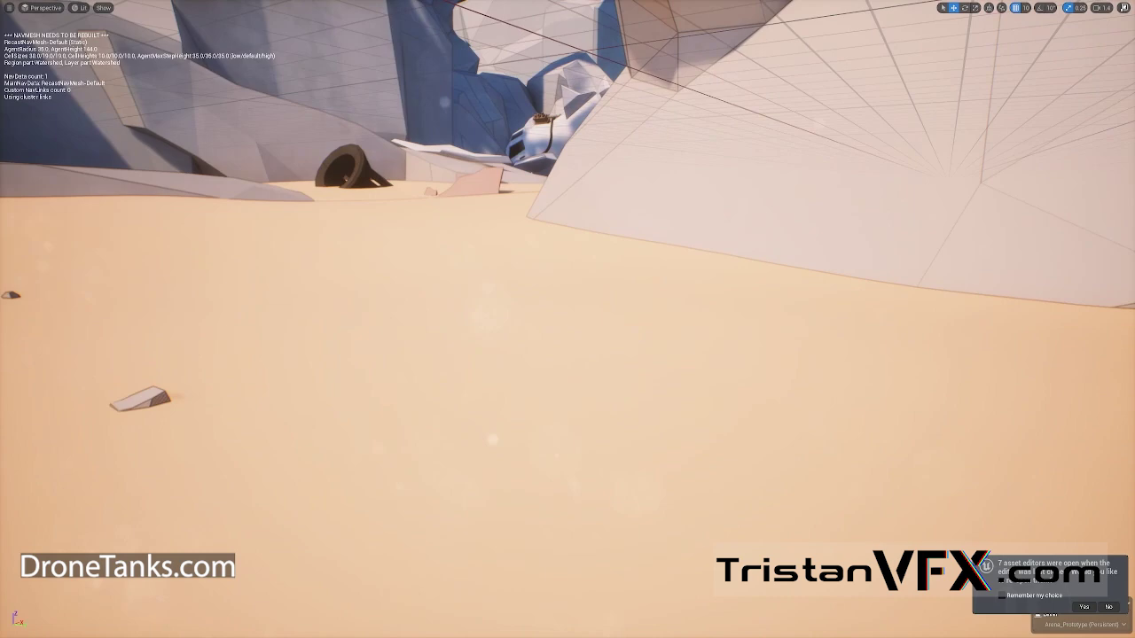
key("F11")
right_click_drag(532, 414, 546, 414)
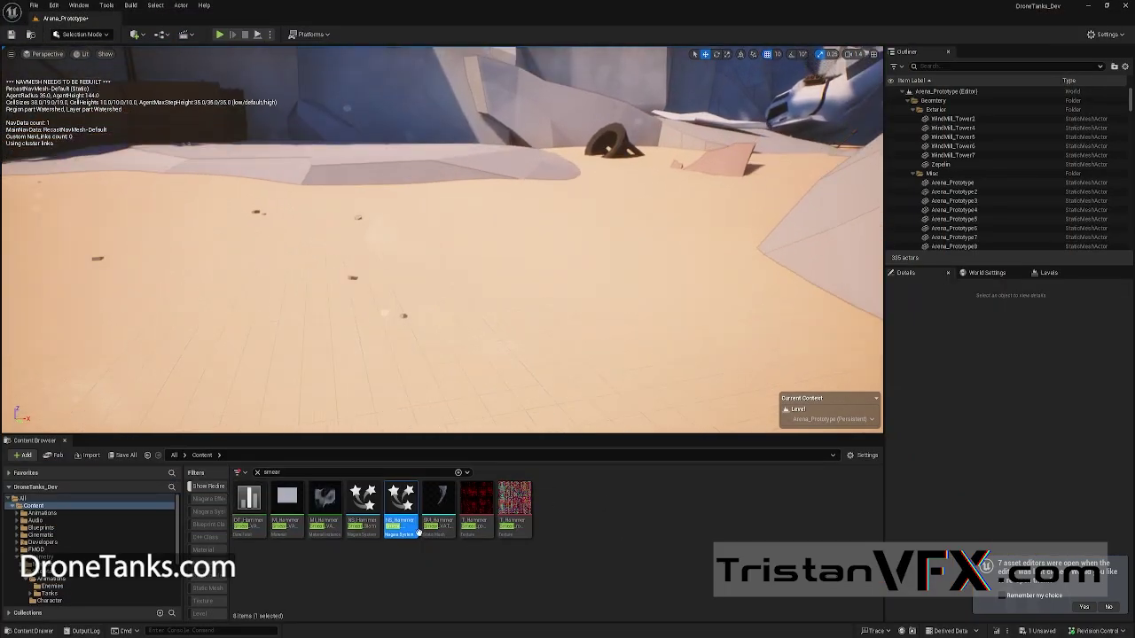
right_click_drag(440, 390, 510, 386)
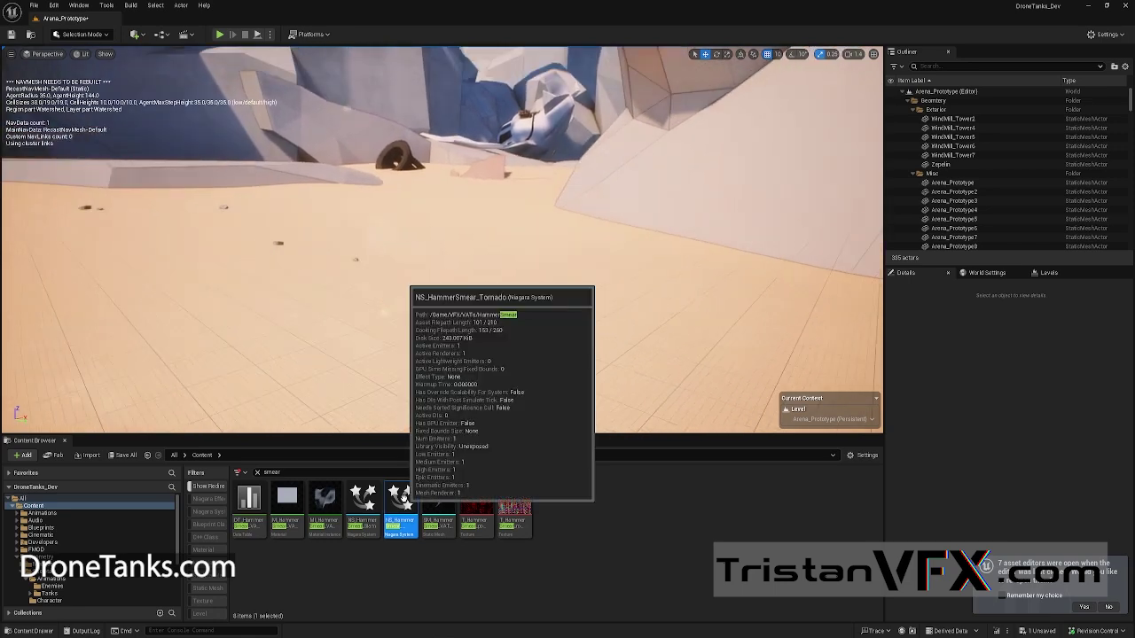
left_click(359, 550)
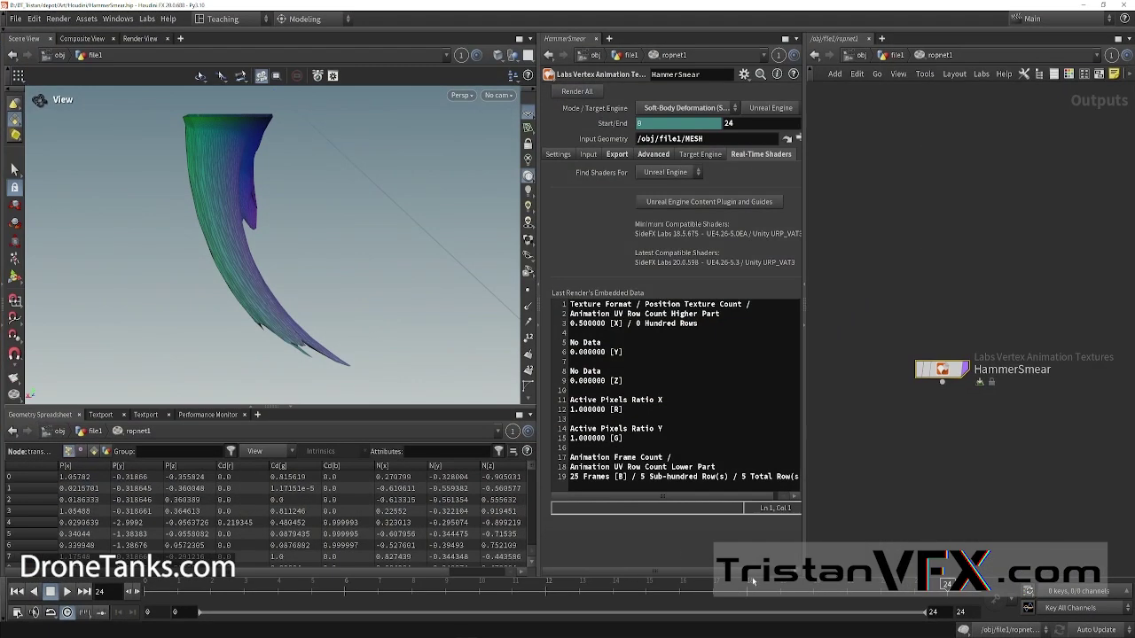
Step: Return to the file1 network, go to frame 0 and inspect the unstretched hammer head from several angles
left_click(897, 55)
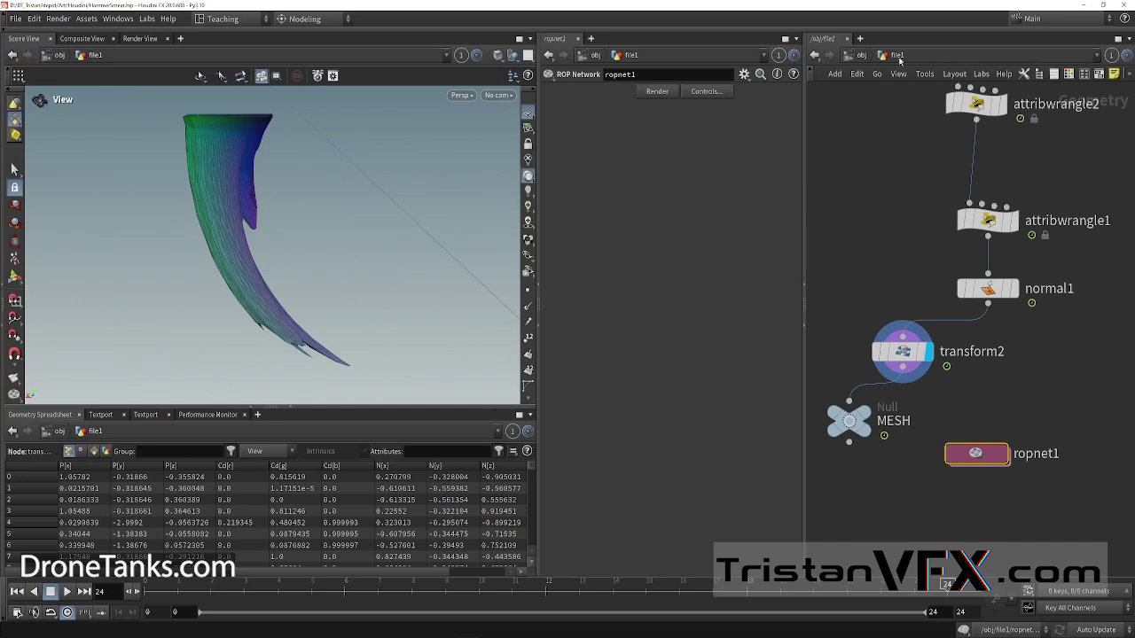
key("h")
left_click_drag(567, 588, 113, 596)
left_click_drag(222, 250, 241, 277)
middle_click_drag(241, 276, 279, 373)
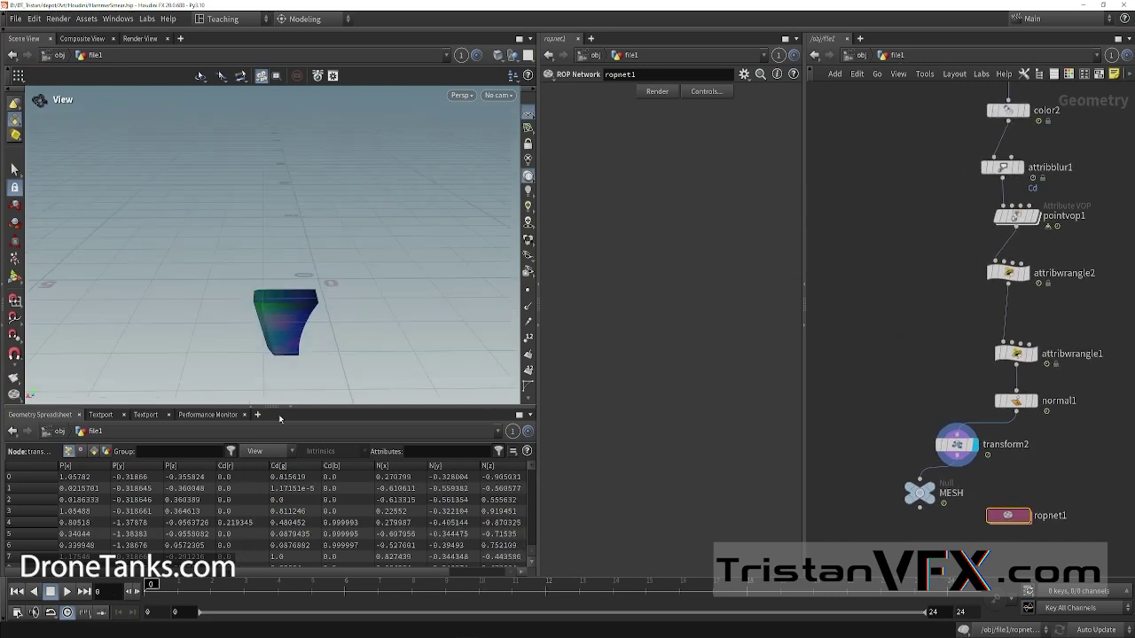
right_click_drag(279, 372, 325, 299)
left_click_drag(324, 299, 292, 327)
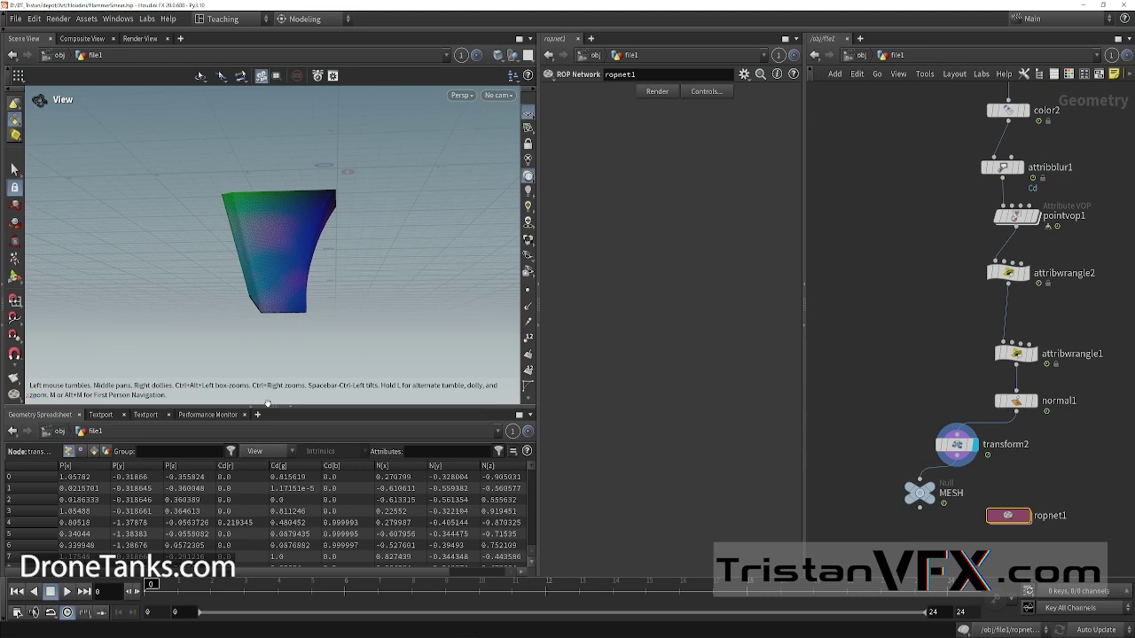
left_click_drag(375, 192, 346, 175)
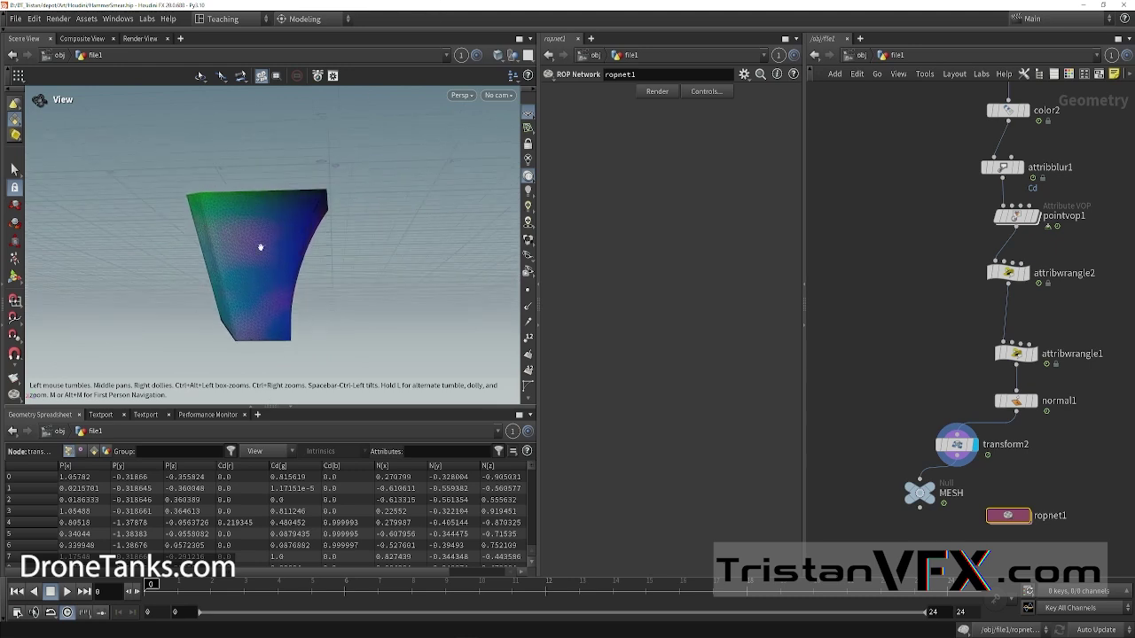
scroll(302, 290, "down", 5)
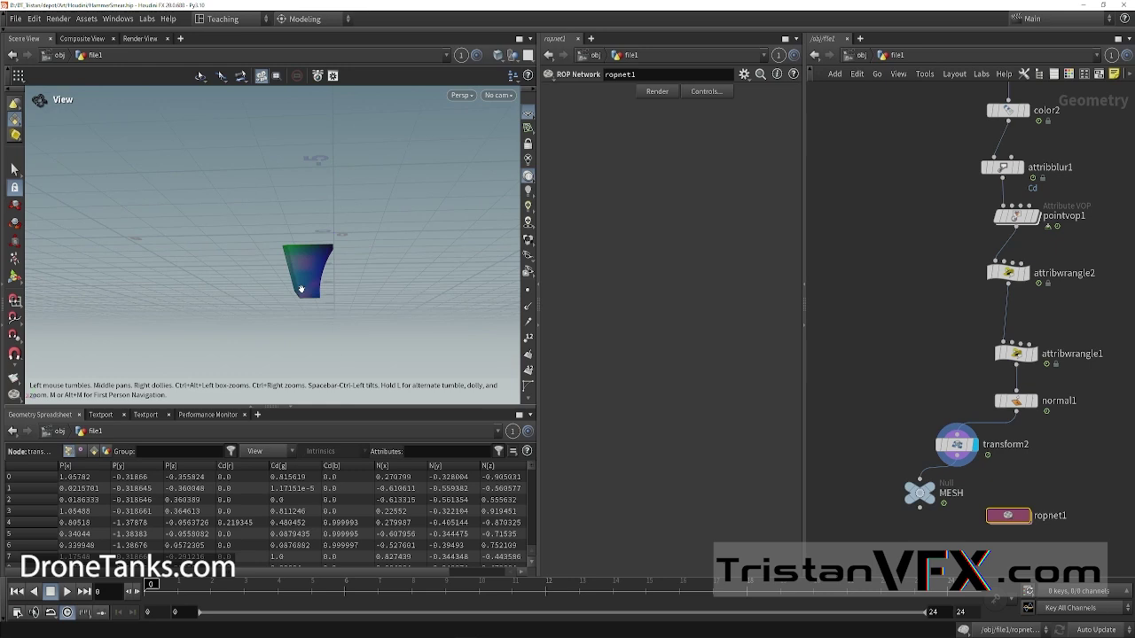
left_click_drag(303, 343, 301, 267)
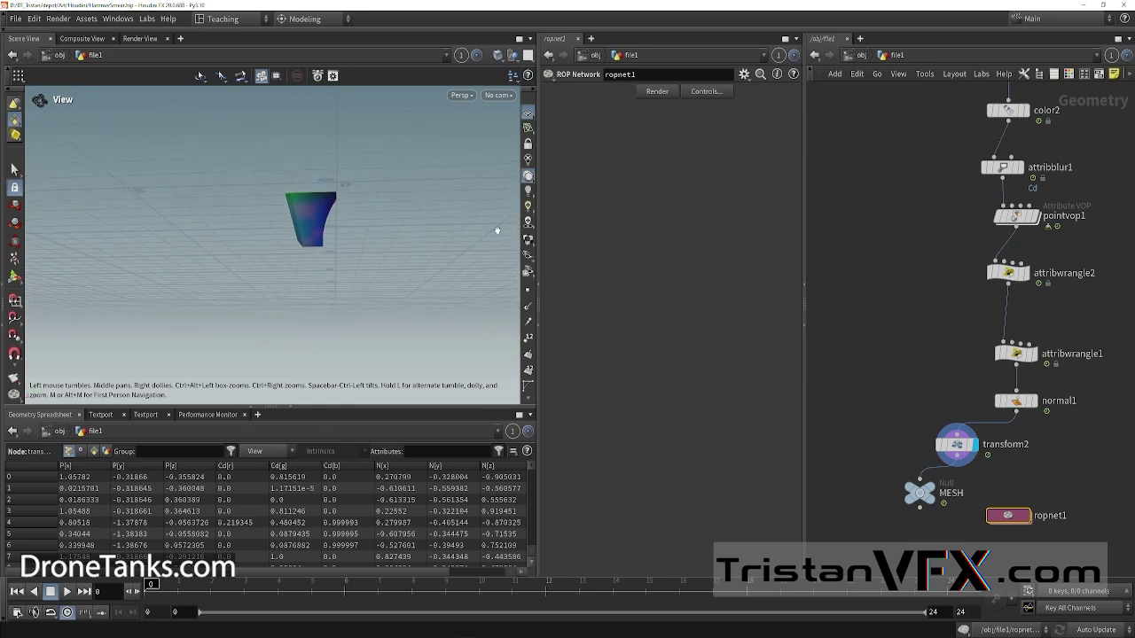
Step: Compare the stretched smear mesh at frame 1 and frame 24 along the animation
left_click(178, 585)
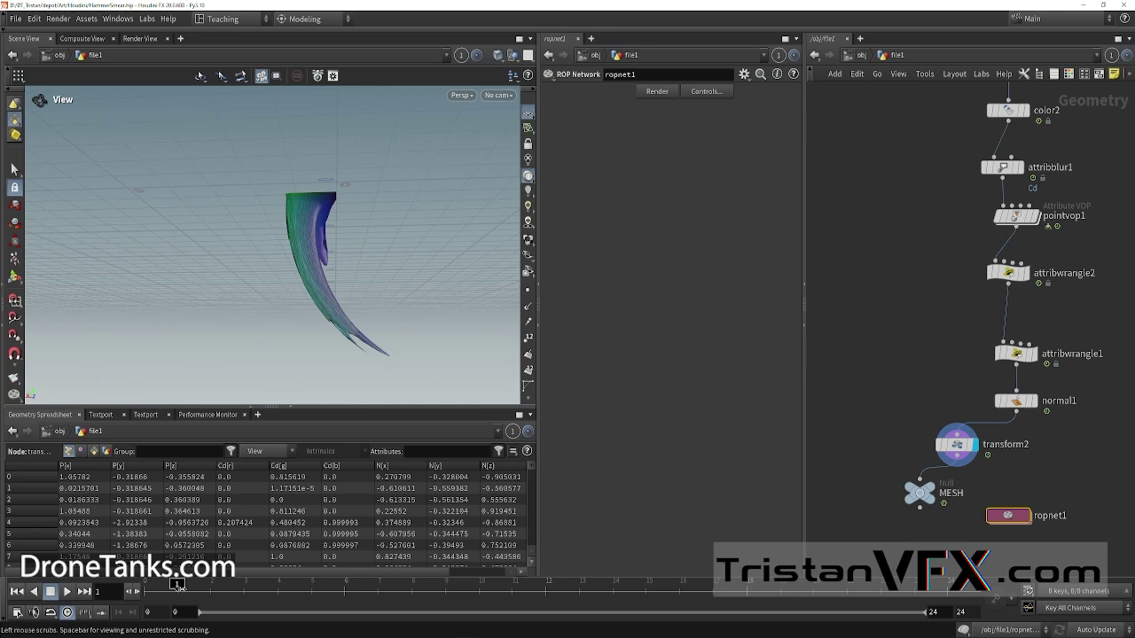
left_click(178, 585)
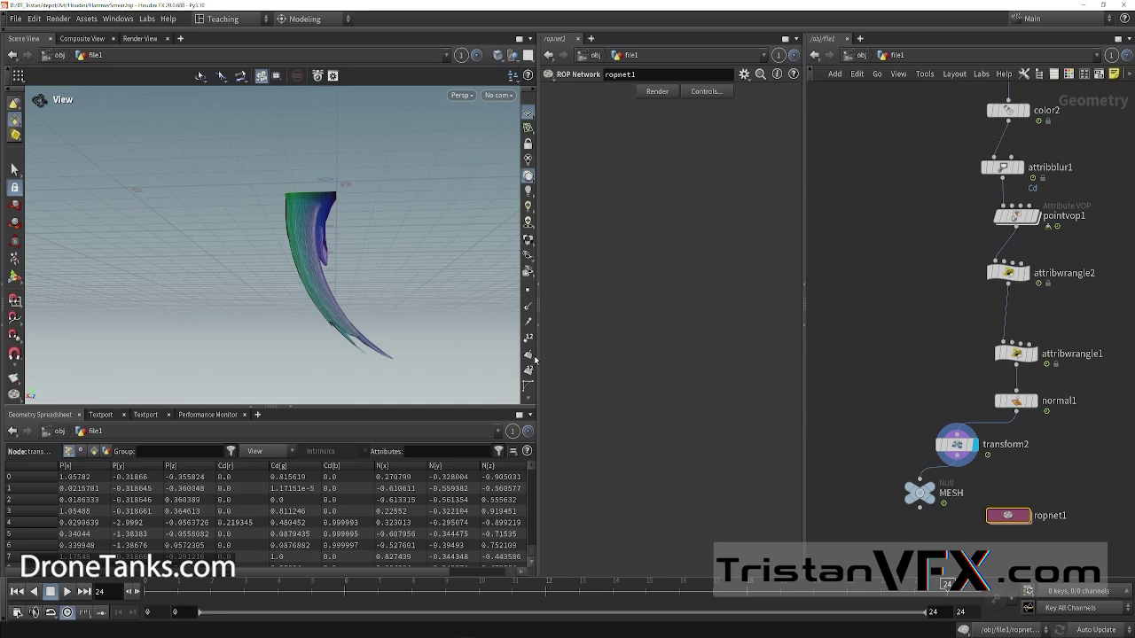
double_click(113, 592)
type("24")
key("Return")
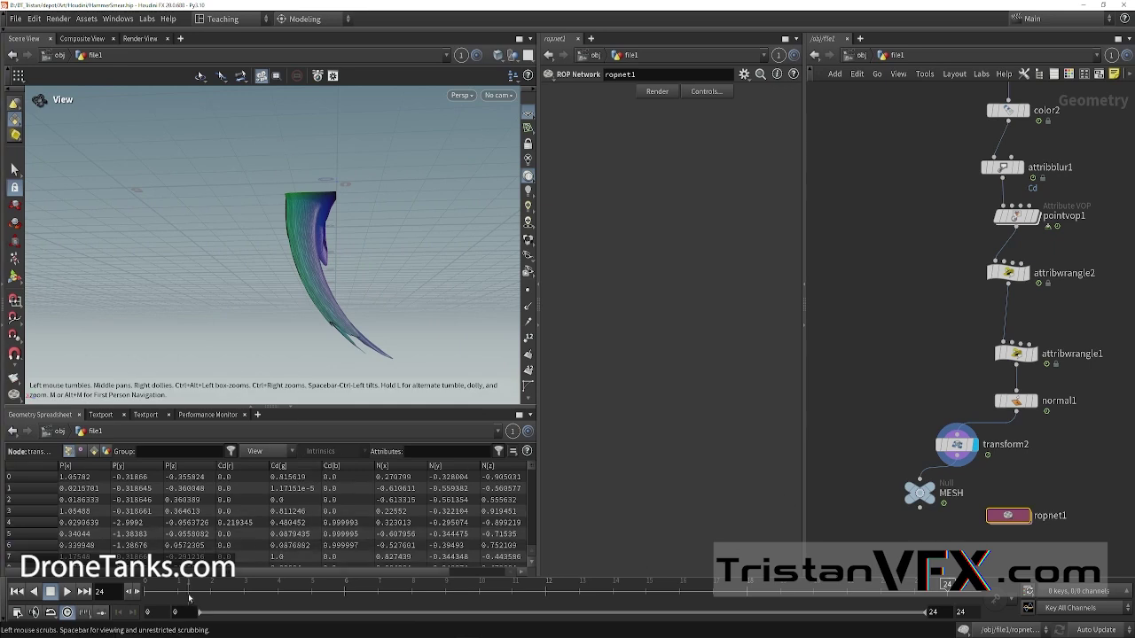
left_click_drag(188, 598, 946, 590)
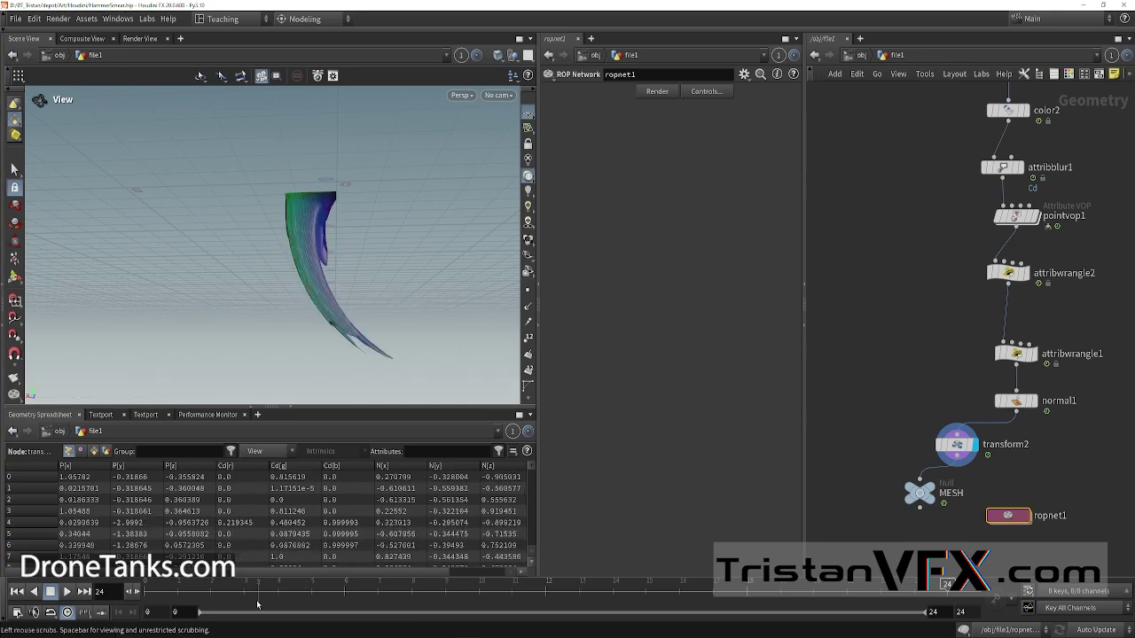
left_click(177, 584)
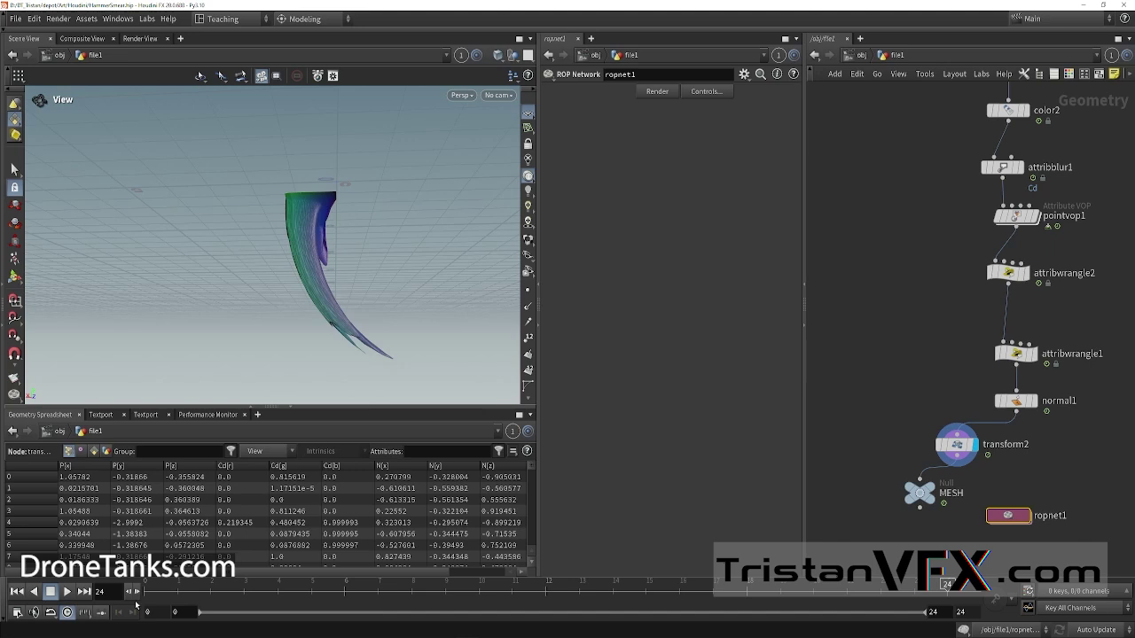
left_click_drag(208, 584, 946, 585)
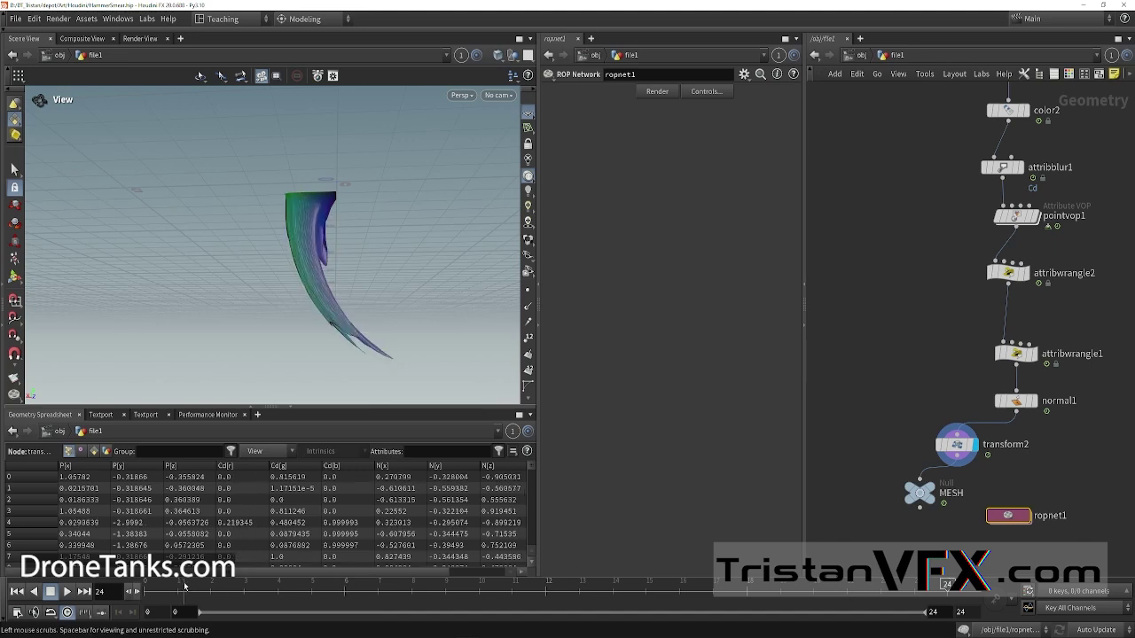
left_click_drag(185, 587, 947, 585)
Step: Go back to frame 0 and take a closer look at the hammer's rest shape
left_click(153, 587)
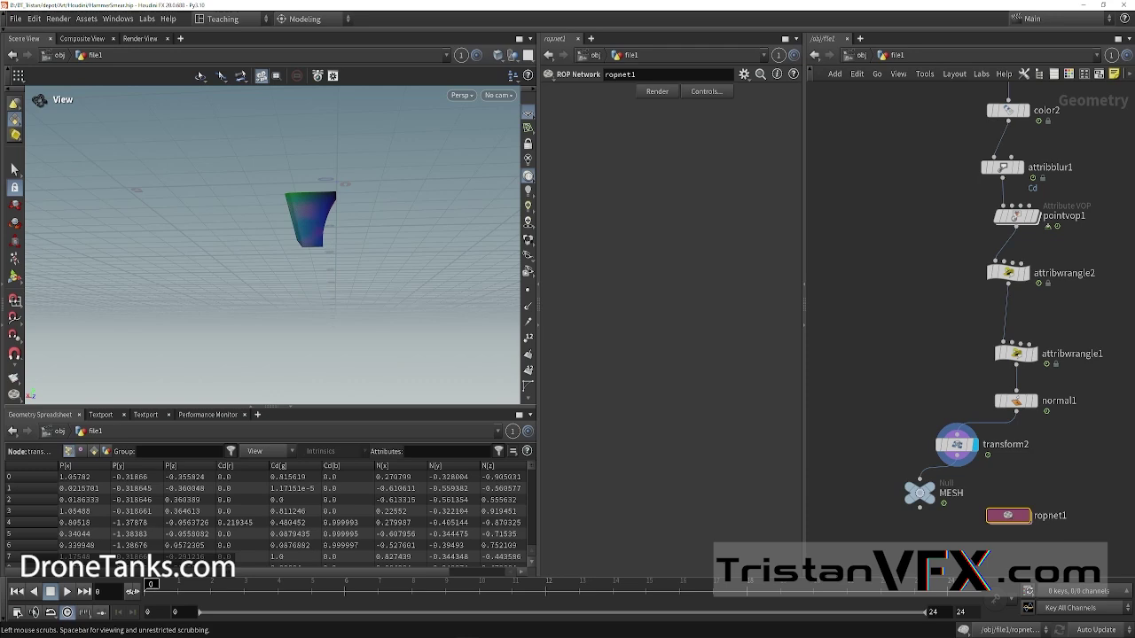
right_click_drag(241, 267, 327, 244)
middle_click_drag(327, 237, 277, 289)
left_click_drag(278, 290, 370, 288)
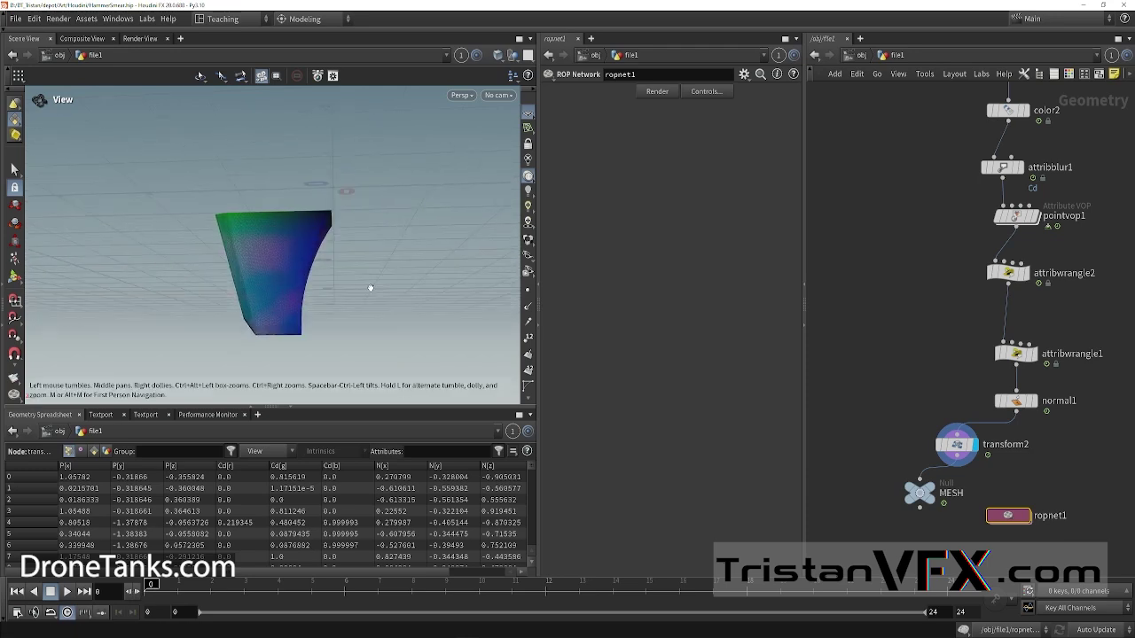
Step: Add a Rest Position node to the file1 network near transform2
key("grave")
key("Tab")
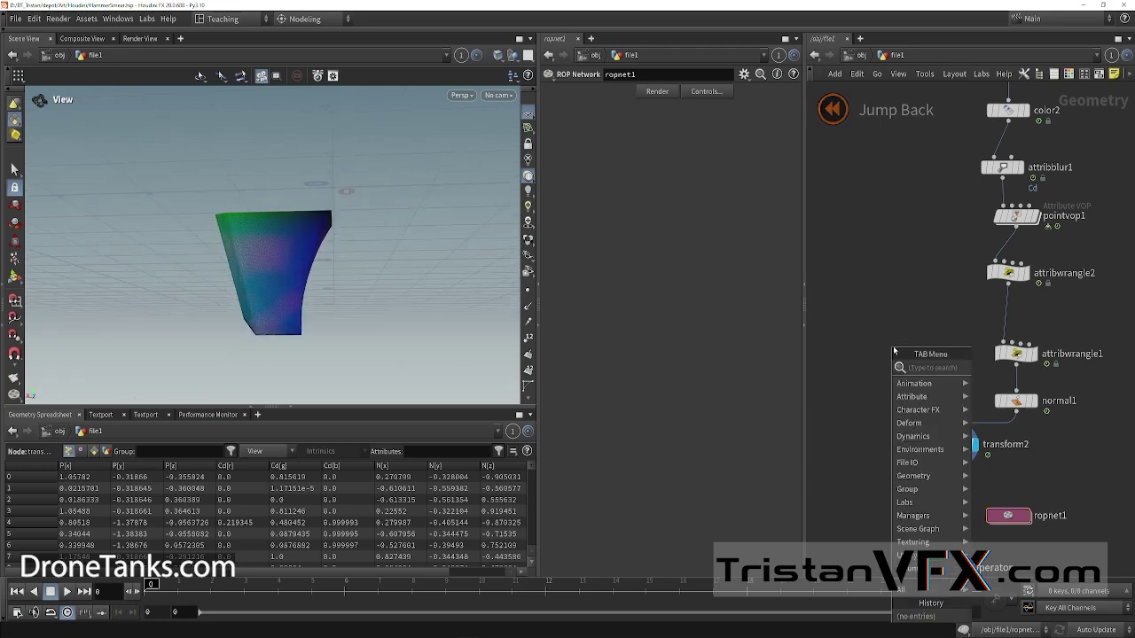
type("rest")
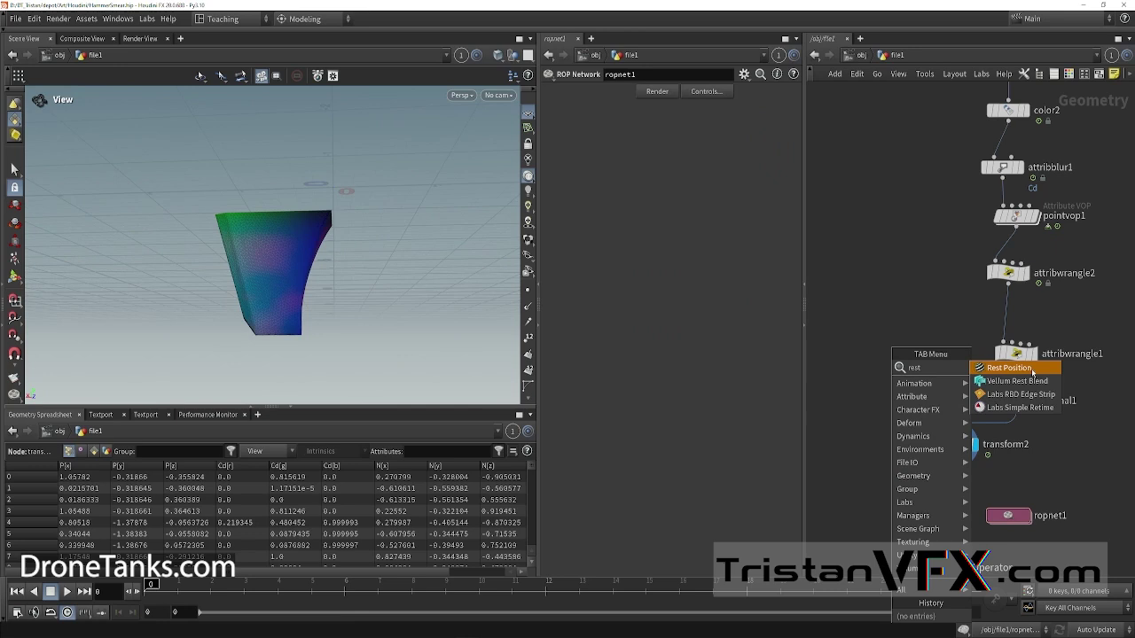
left_click(1020, 368)
left_click(866, 414)
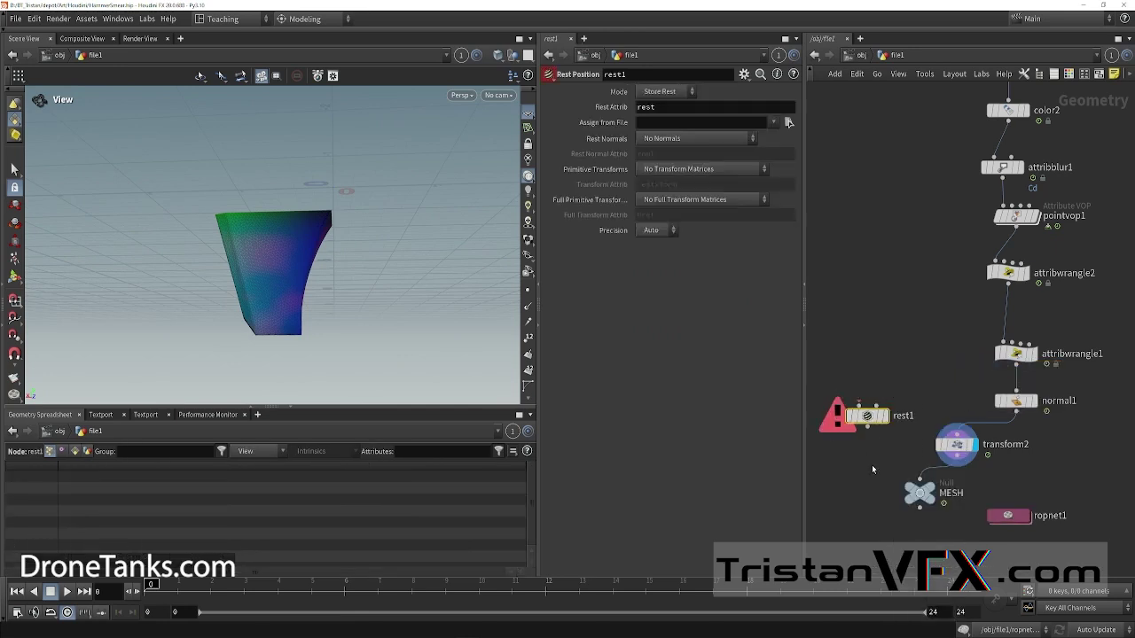
Step: Show ropnet1's HammerSmear export node, then switch to the Unreal editor and open the M_HammerSmear_VAT_VFX material
double_click(1013, 519)
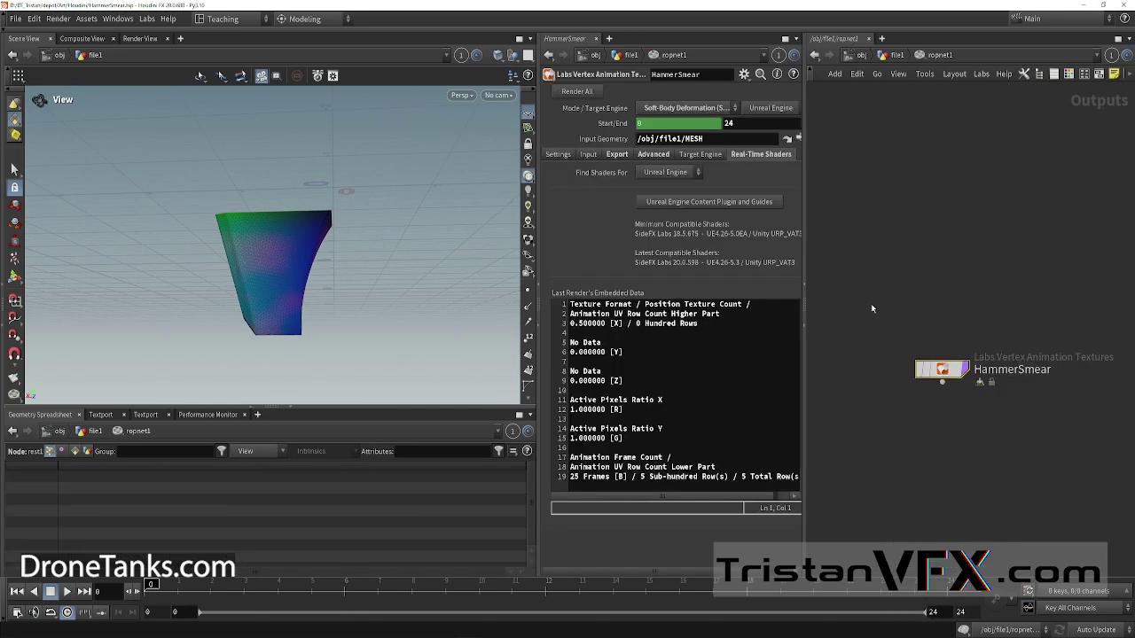
left_click(1081, 4)
right_click_drag(500, 365, 596, 349)
left_click(289, 502)
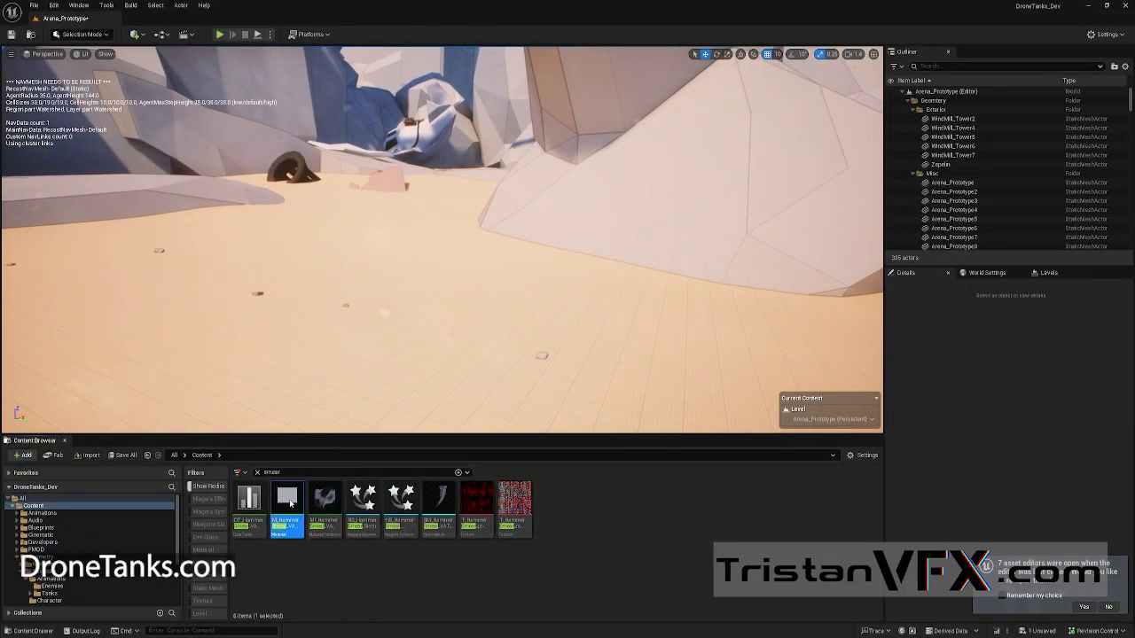
double_click(289, 501)
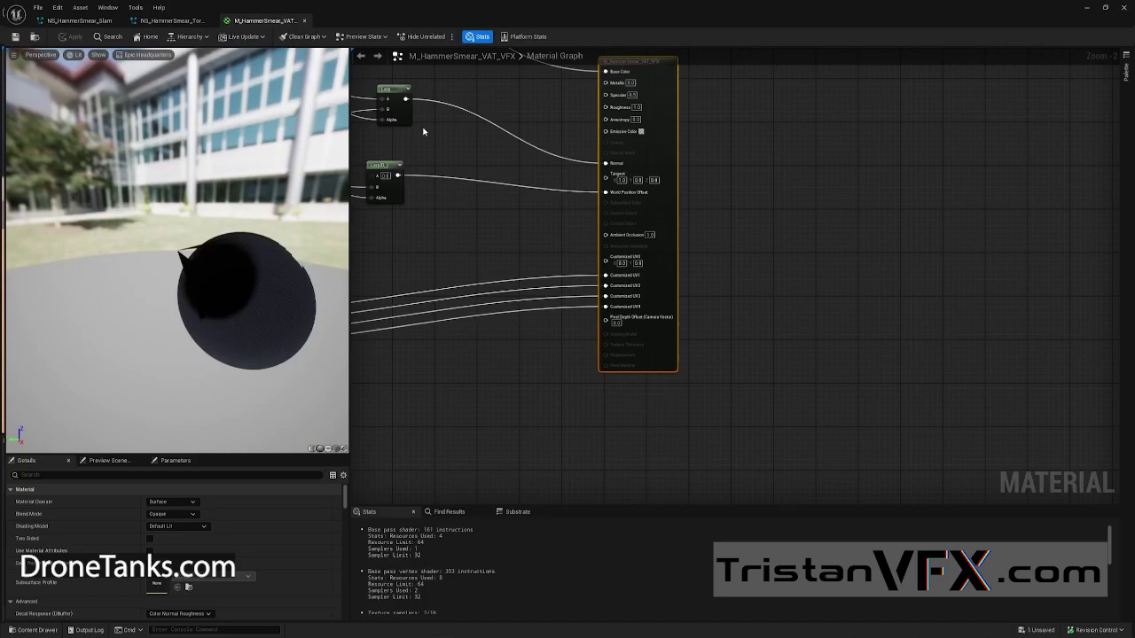
Step: Examine the M_HammerSmear_VAT_VFX graph from the base colour parameter and Particle Color back to the Time, Frac and Lerp nodes
scroll(722, 160, "up", 5)
right_click_drag(722, 161, 647, 271)
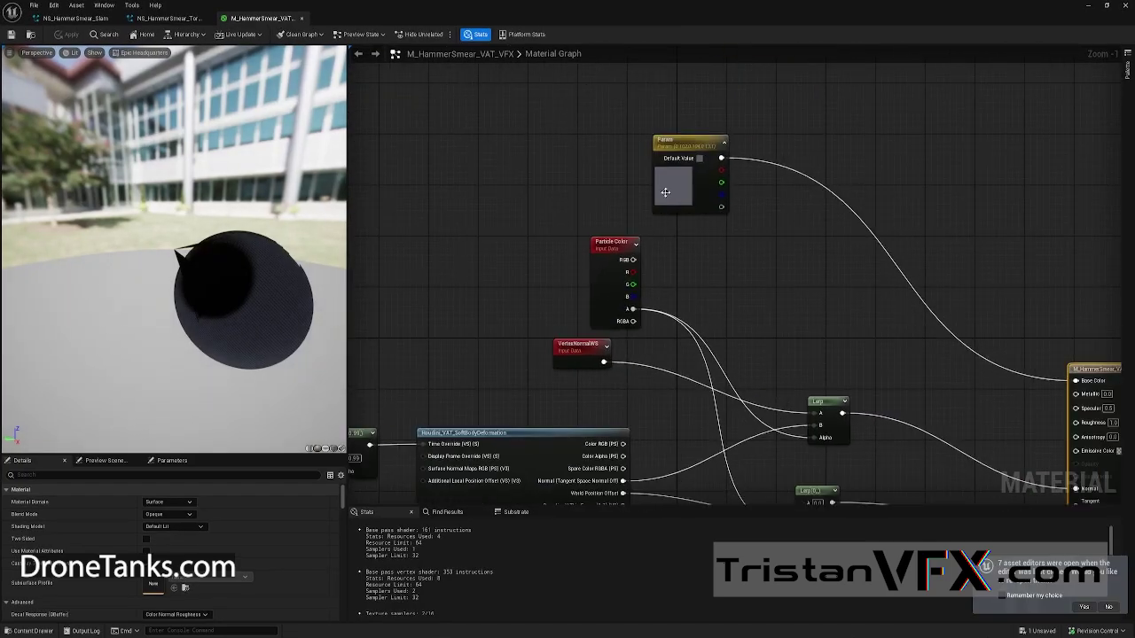
left_click_drag(682, 179, 836, 228)
right_click_drag(754, 301, 751, 167)
right_click_drag(697, 309, 844, 254)
scroll(842, 254, "down", 1)
right_click_drag(744, 280, 817, 199)
right_click_drag(584, 264, 532, 294)
scroll(504, 280, "up", 1)
Step: Uncover the level editor, filter the Outliner for "post" and toggle the PostProcessVolume's visibility, checking the arena in the viewport
left_click_drag(540, 5, 417, 393)
mouse_move(636, 340)
right_mouse_down()
mouse_move(780, 340)
mouse_move(532, 340)
mouse_move(637, 340)
right_mouse_up()
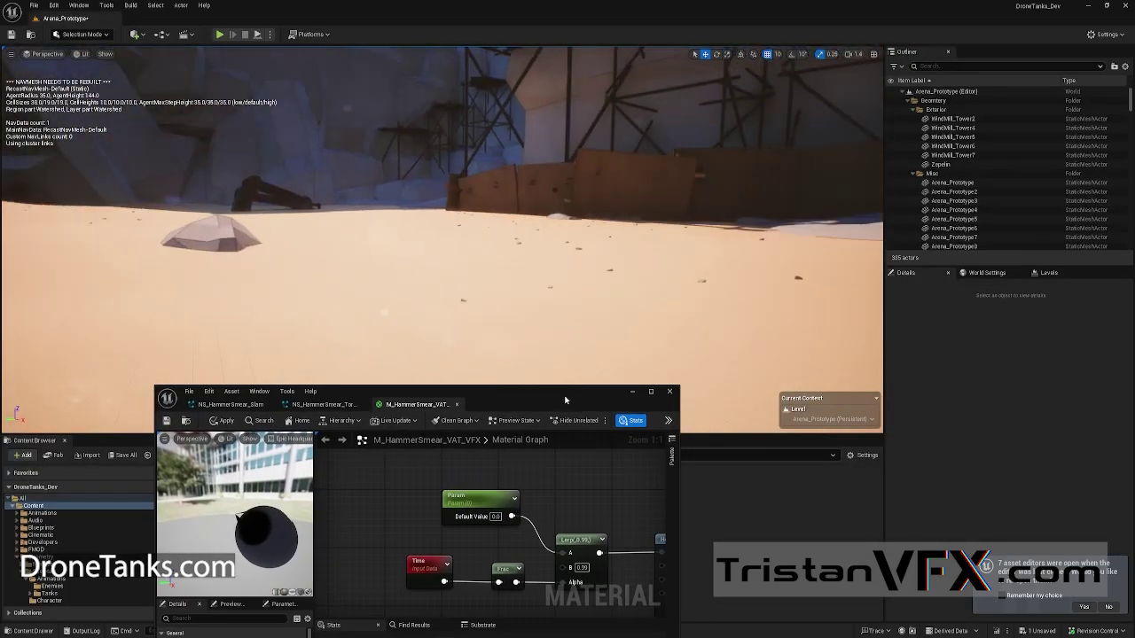
left_click_drag(565, 399, 524, 426)
type("post")
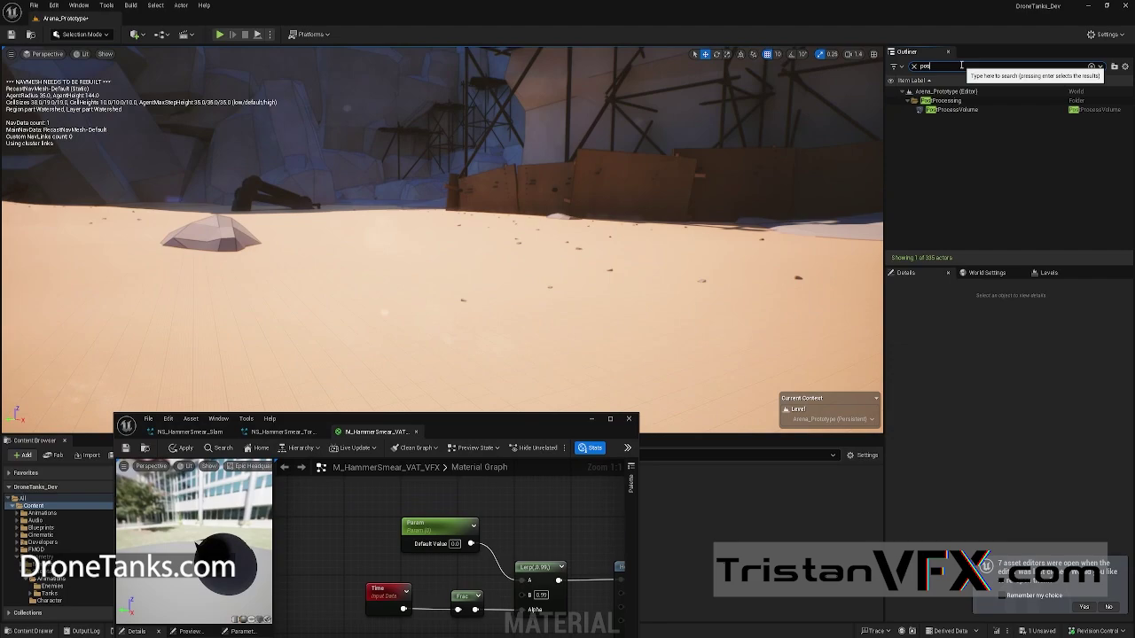
left_click(891, 110)
right_click_drag(622, 164, 373, 165)
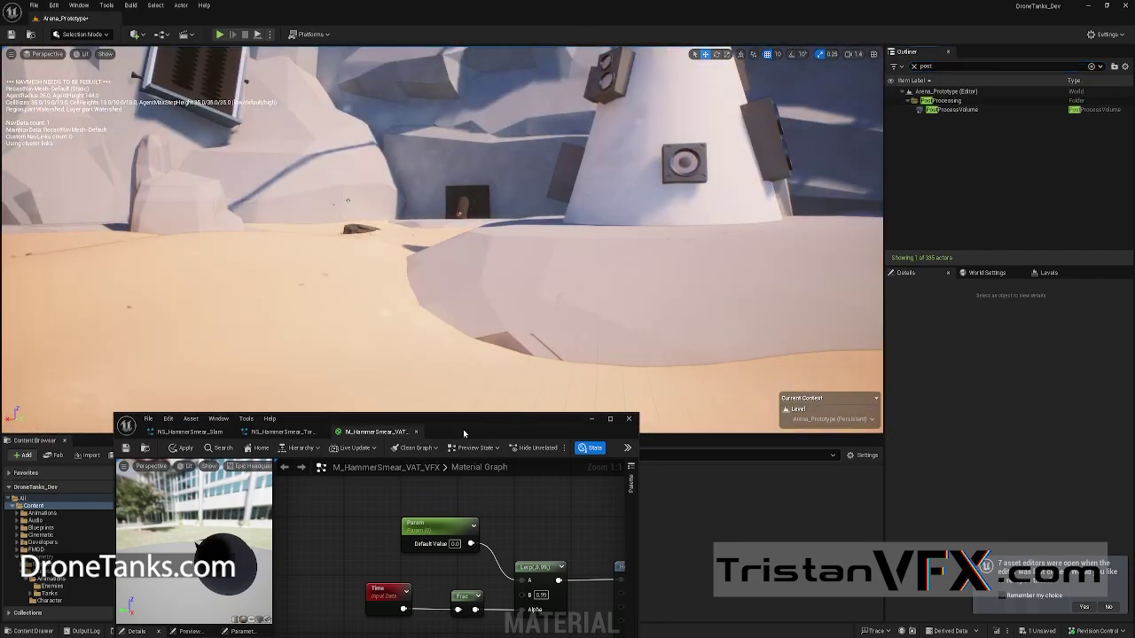
Step: Return to the enlarged M_HammerSmear_VAT_VFX material editor and nudge the Time and Param nodes that feed the time Lerp
left_click_drag(474, 433, 675, 4)
scroll(665, 201, "down", 3)
right_click_drag(666, 201, 610, 340)
scroll(604, 286, "up", 3)
left_click_drag(483, 302, 498, 308)
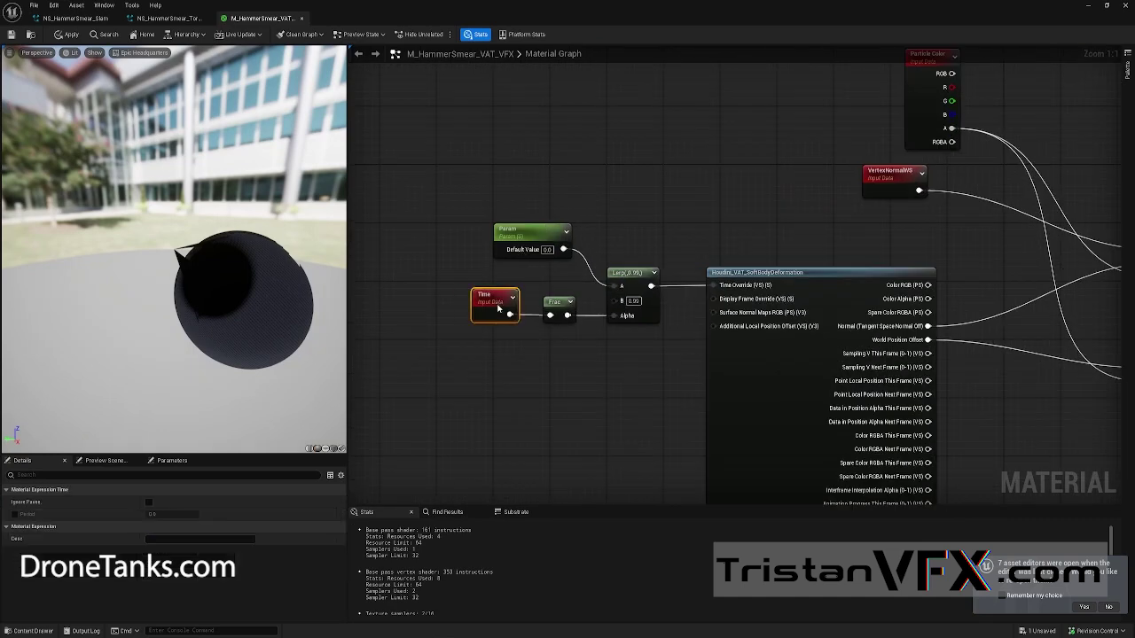
left_click_drag(503, 228, 502, 219)
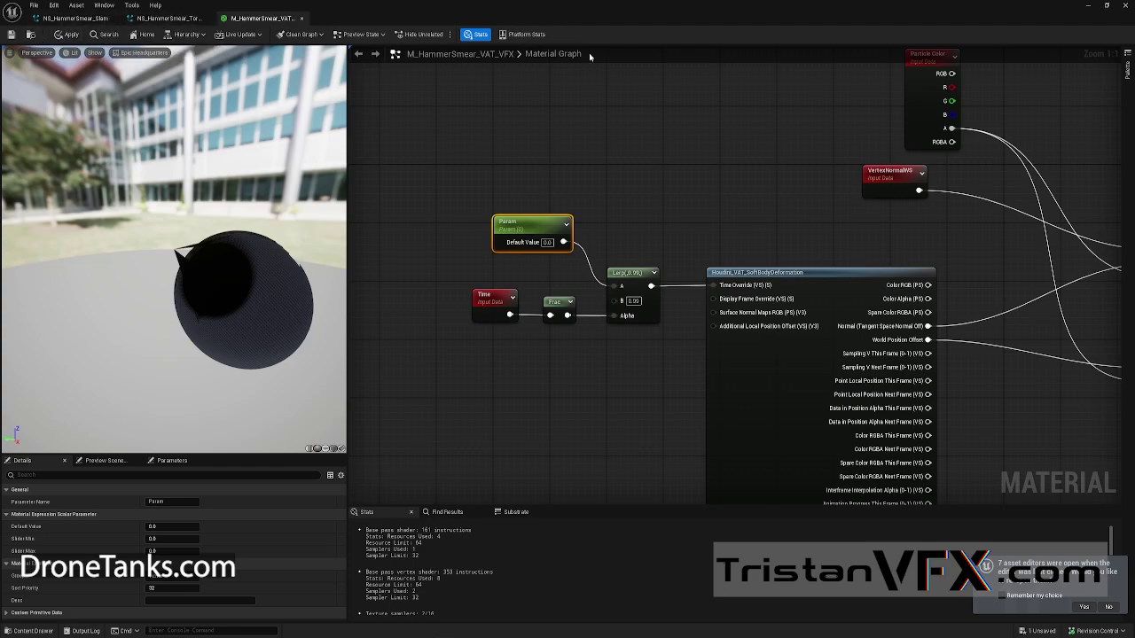
Step: Reposition the Particle Color node and the normal Lerp, and move VertexNormalWS to just above that Lerp
scroll(853, 269, "down", 2)
right_click_drag(821, 267, 553, 248)
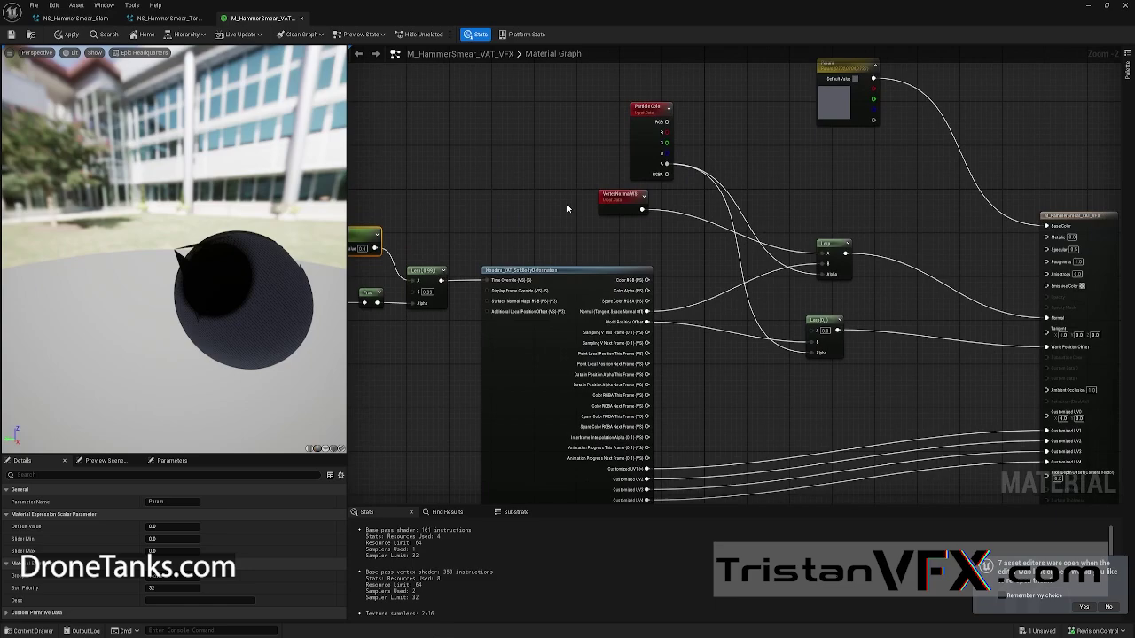
right_click_drag(660, 237, 615, 245)
scroll(627, 180, "up", 2)
left_click_drag(589, 159, 623, 159)
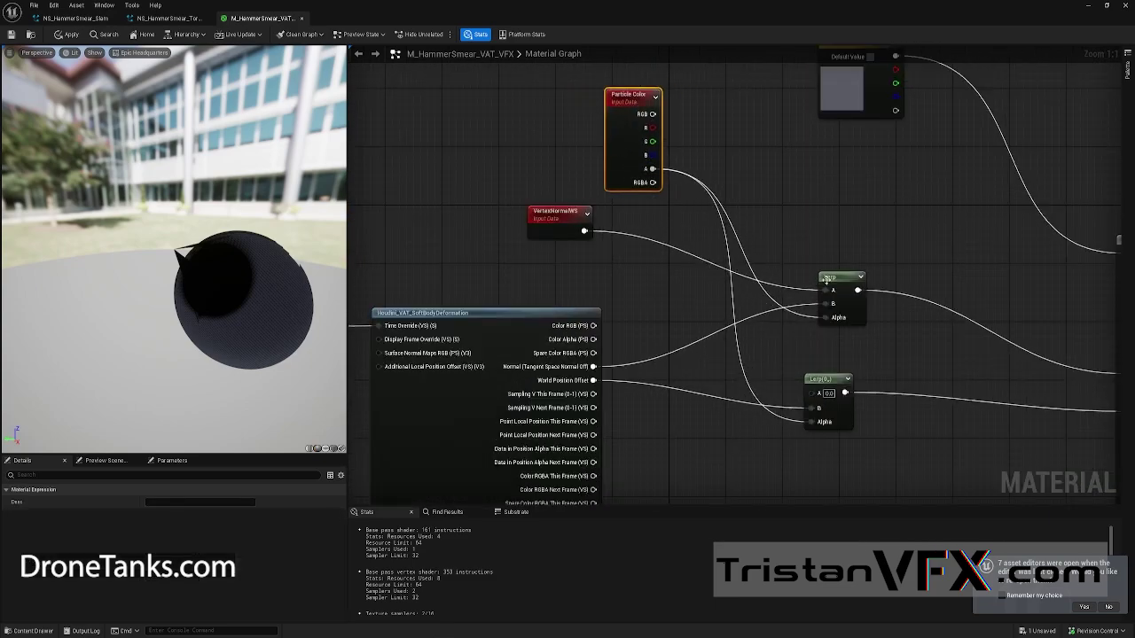
left_click_drag(826, 278, 869, 263)
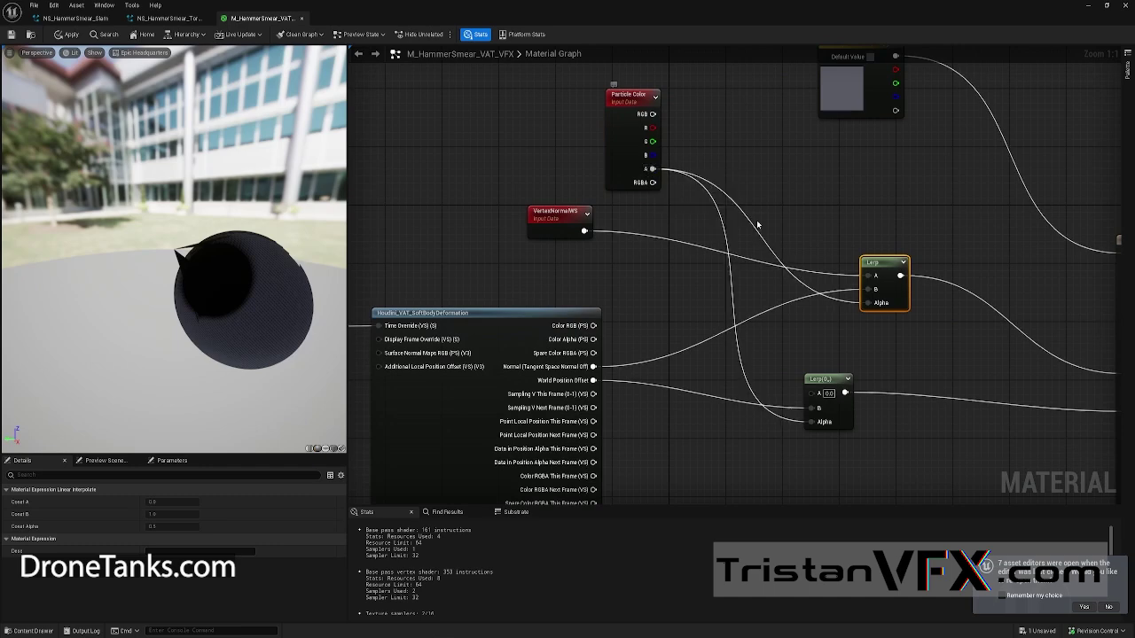
right_click_drag(839, 297, 787, 293)
left_click_drag(513, 217, 732, 172)
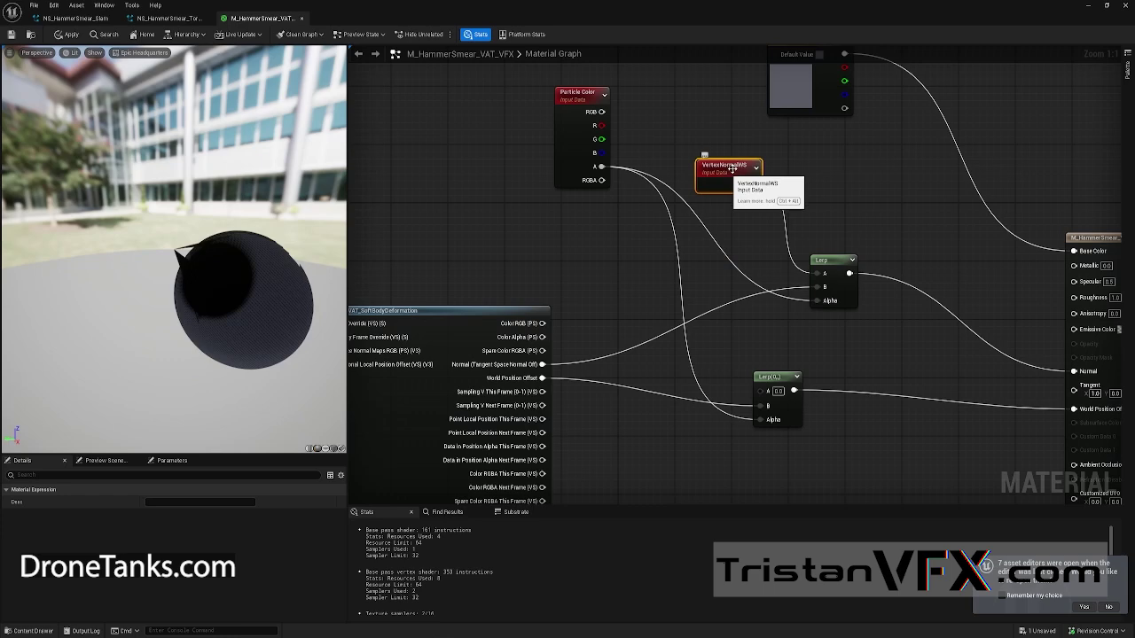
Step: Examine the World Position Offset Lerp and its Particle Color alpha, tracing back to the Houdini_VAT_SoftBodyDeformation node
right_click_drag(699, 353, 722, 298)
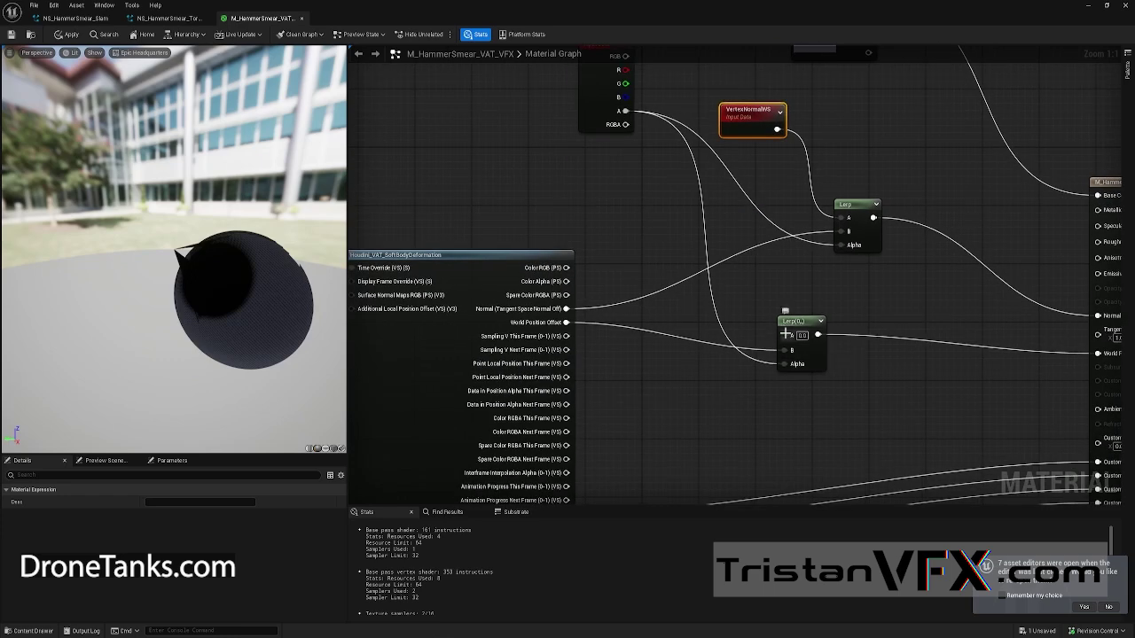
left_click_drag(784, 335, 751, 327)
left_click(769, 334)
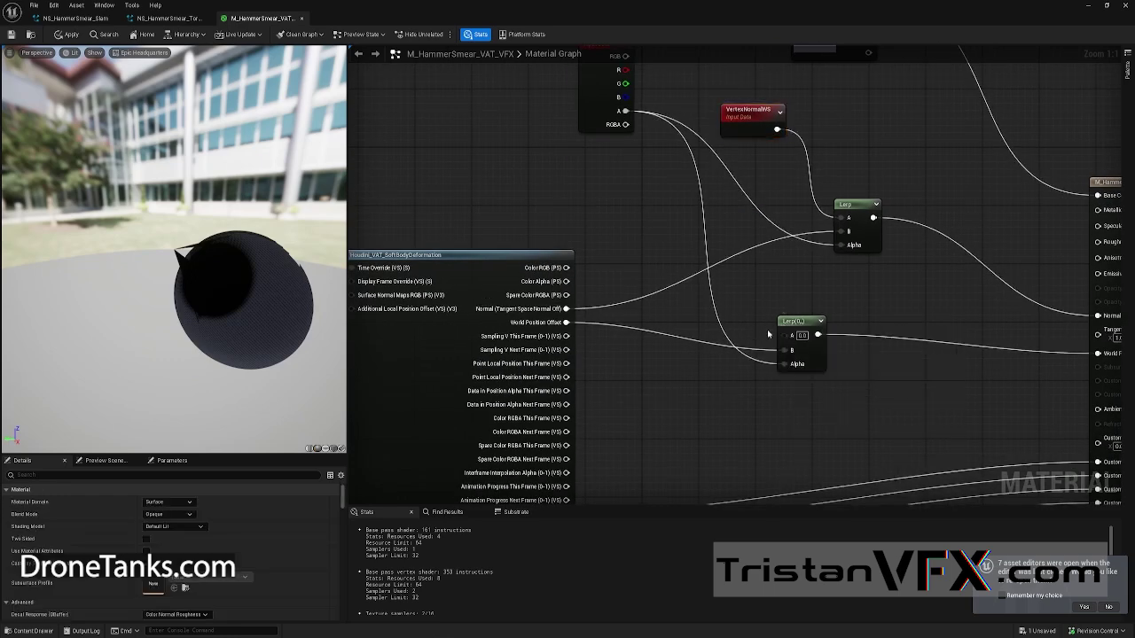
right_click_drag(707, 189, 692, 256)
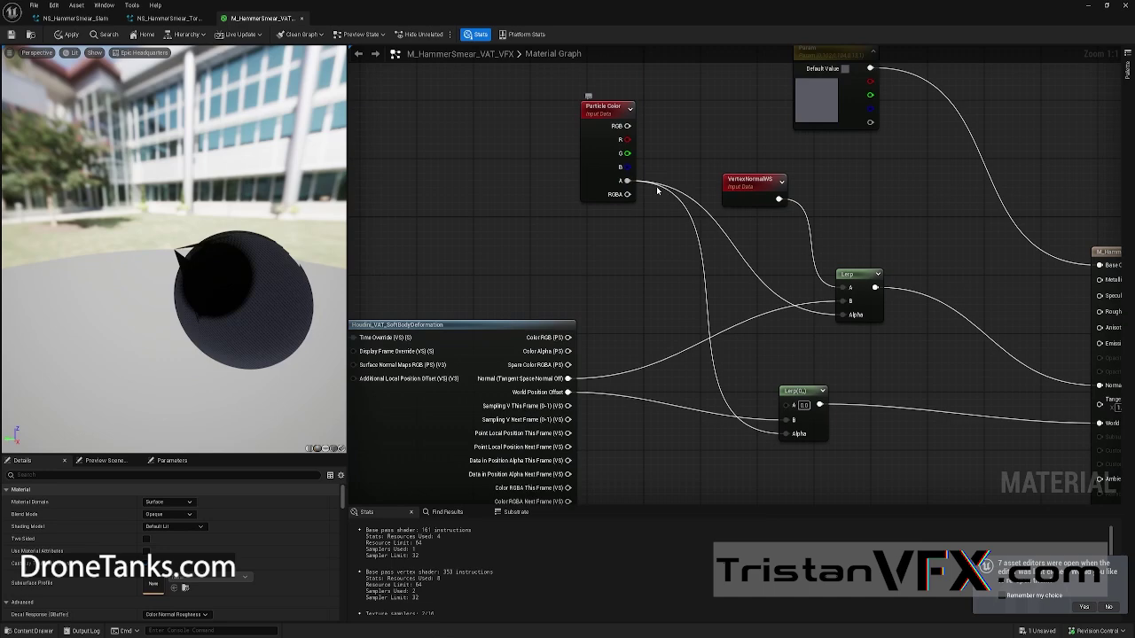
right_click_drag(457, 358, 754, 353)
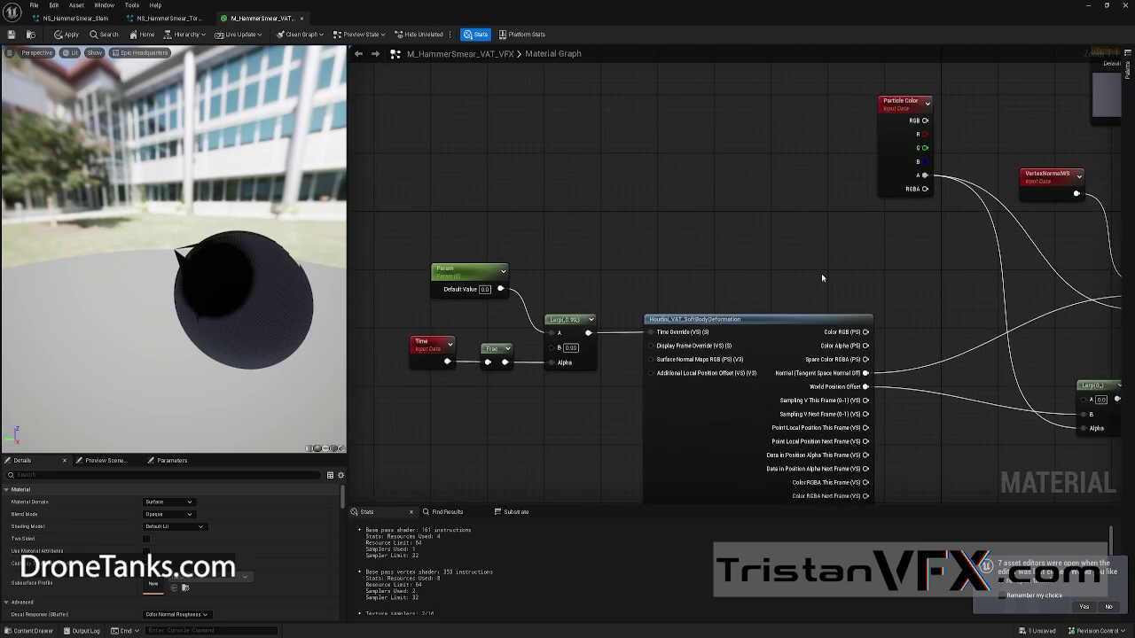
left_click(704, 327)
scroll(760, 213, "down", 2)
right_click_drag(759, 212, 646, 217)
Step: Open the NS_HammerSmear_Tornado system and review its NM Infinite Kill, Emitter State and Particle State modules
left_click(169, 18)
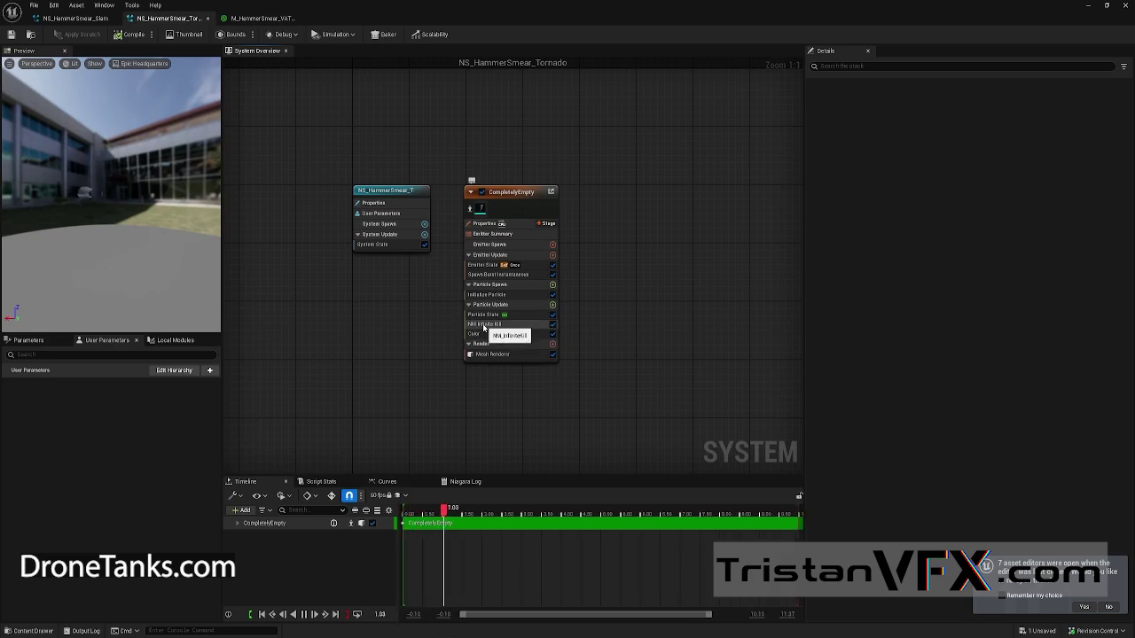
left_click(484, 324)
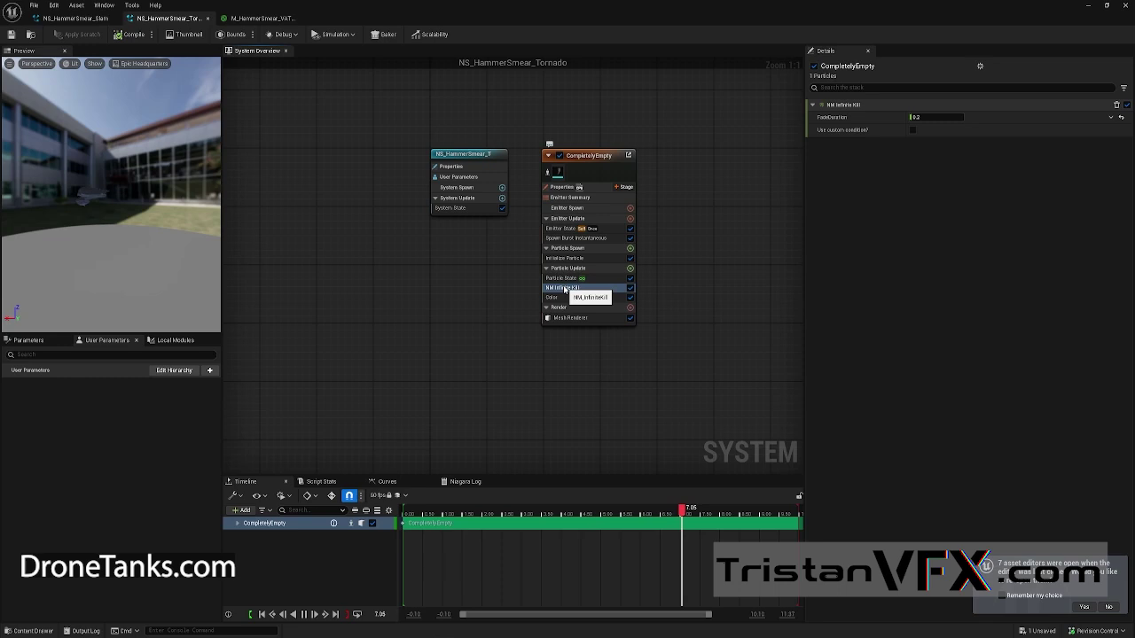
right_click_drag(524, 293, 492, 307)
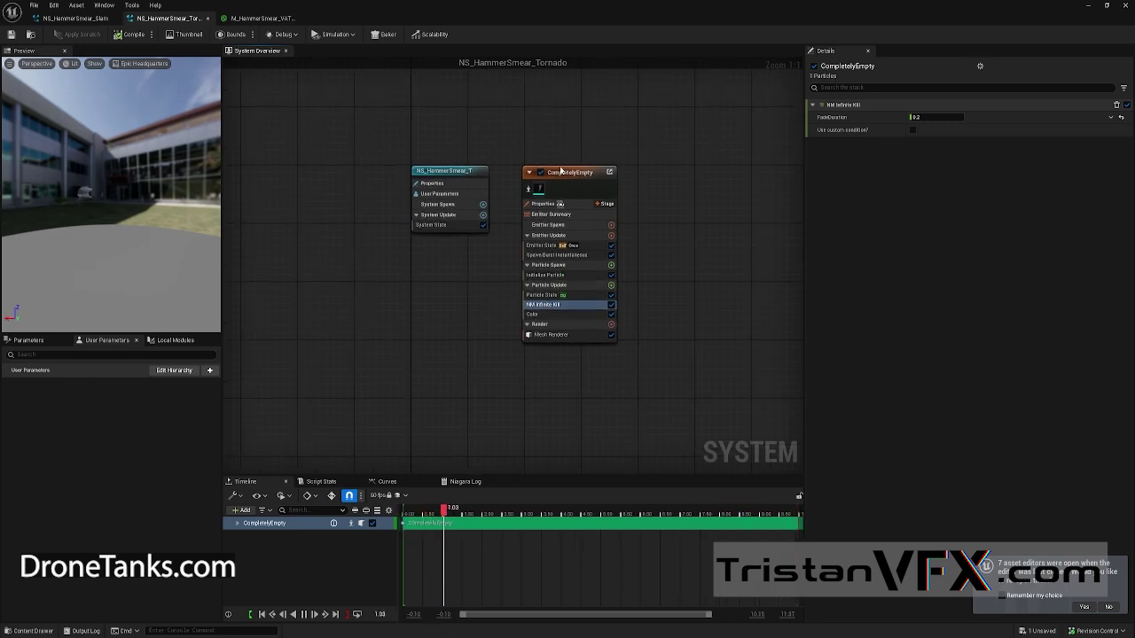
left_click(596, 246)
left_click(586, 295)
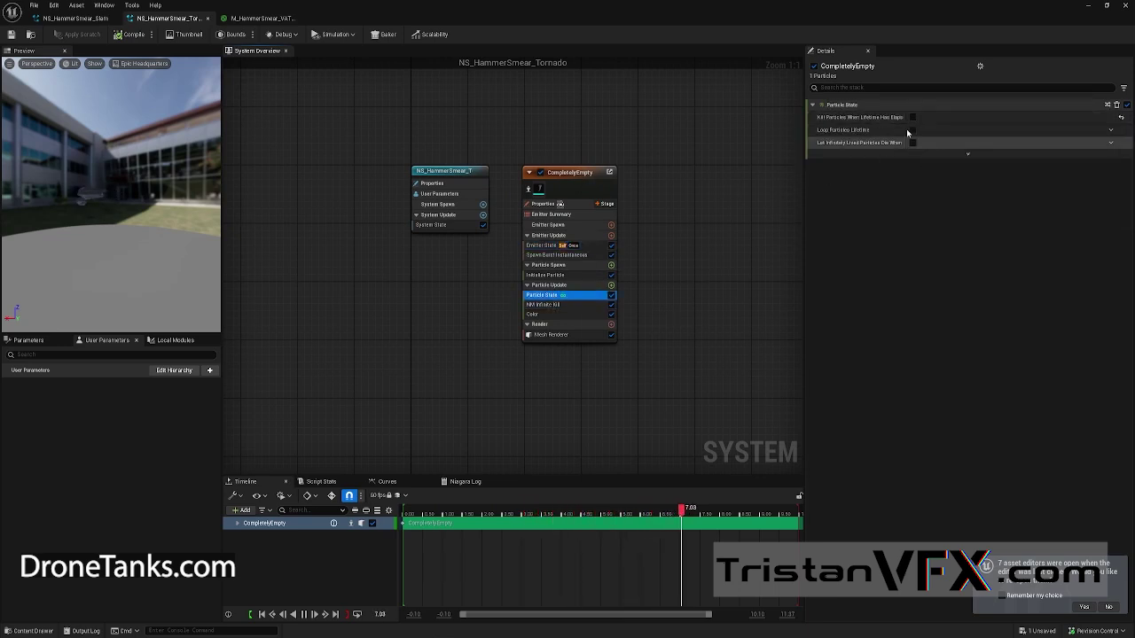
left_click(565, 306)
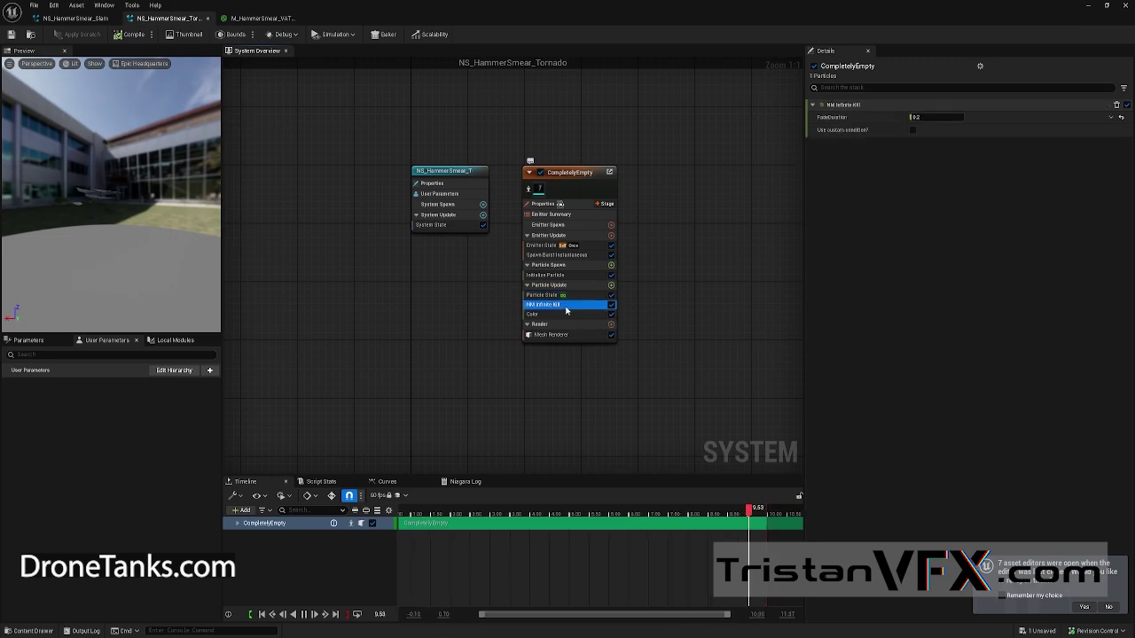
Step: Open the NM_InfiniteKill module script and examine its graph from the emitter ExecutionState check through the custom condition switch
double_click(536, 307)
scroll(603, 291, "up", 5)
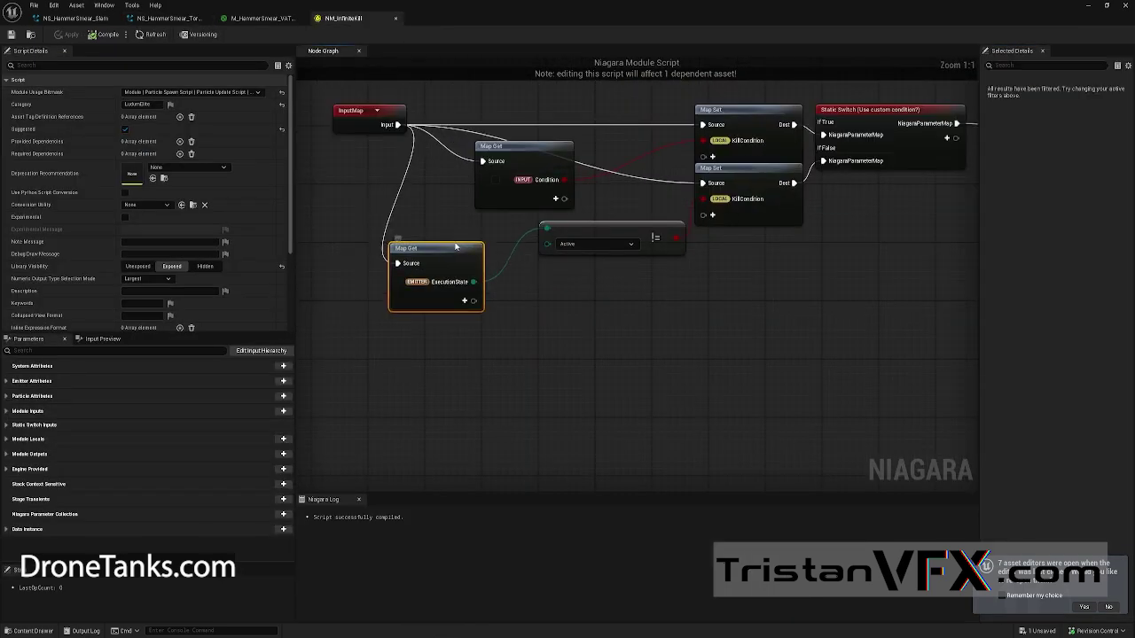
scroll(625, 278, "down", 4)
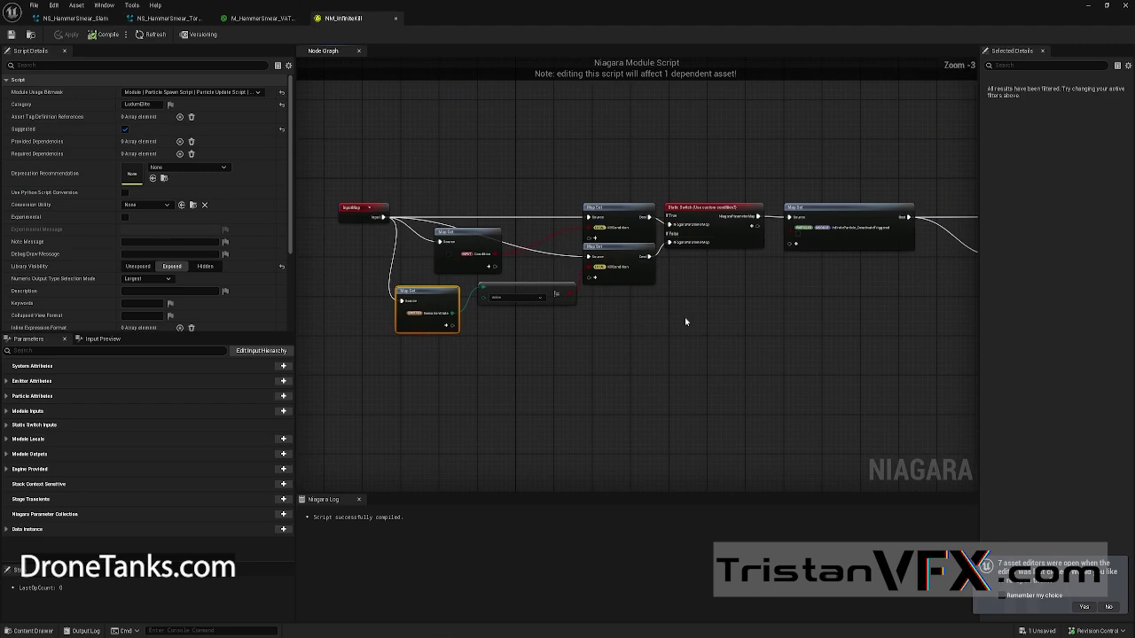
scroll(685, 321, "down", 1)
right_click_drag(685, 322, 522, 309)
right_click_drag(616, 309, 596, 297)
Step: Compare NS_HammerSmear_Slam with NS_HammerSmear_Tornado, and inspect how the Tornado's Color module computes alpha from Particles Age and the infinite fade time
left_click(262, 20)
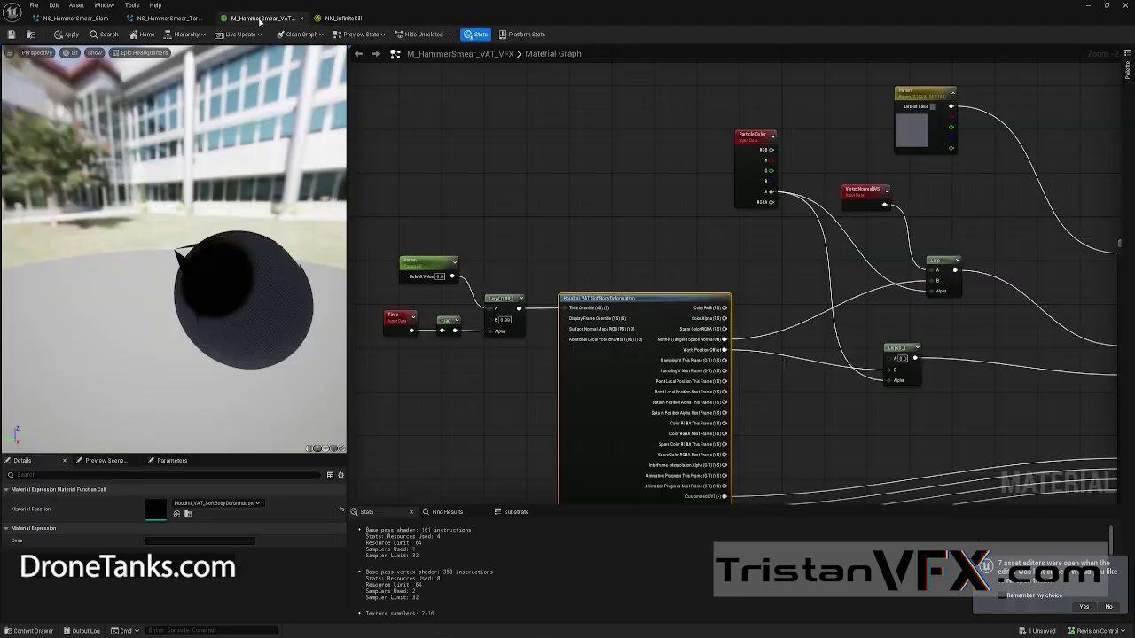
left_click(78, 18)
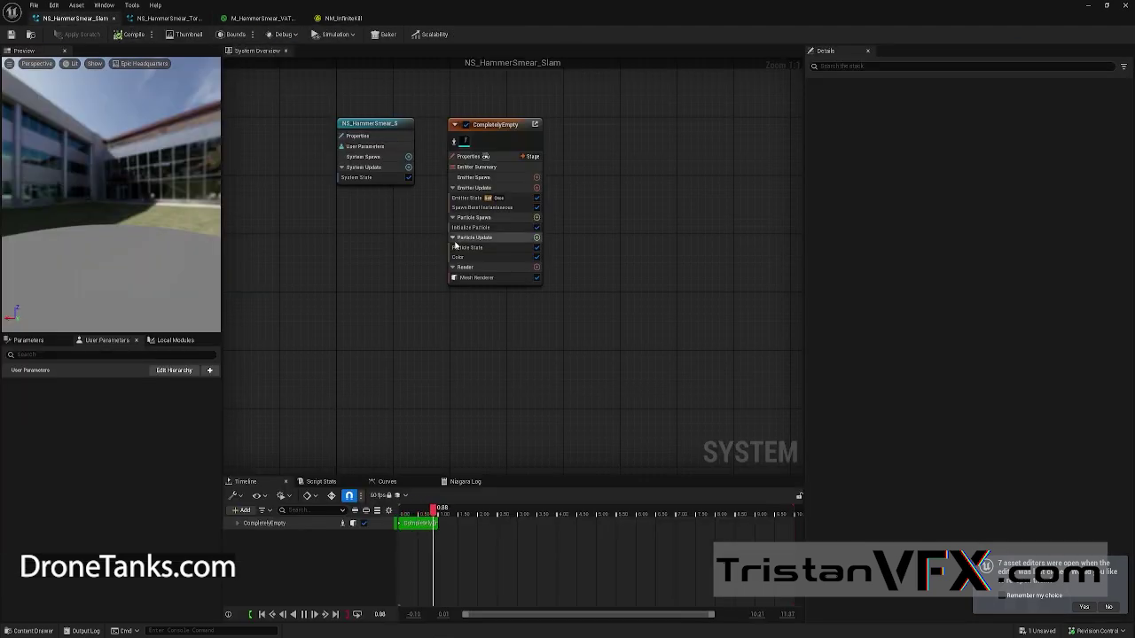
left_click(168, 18)
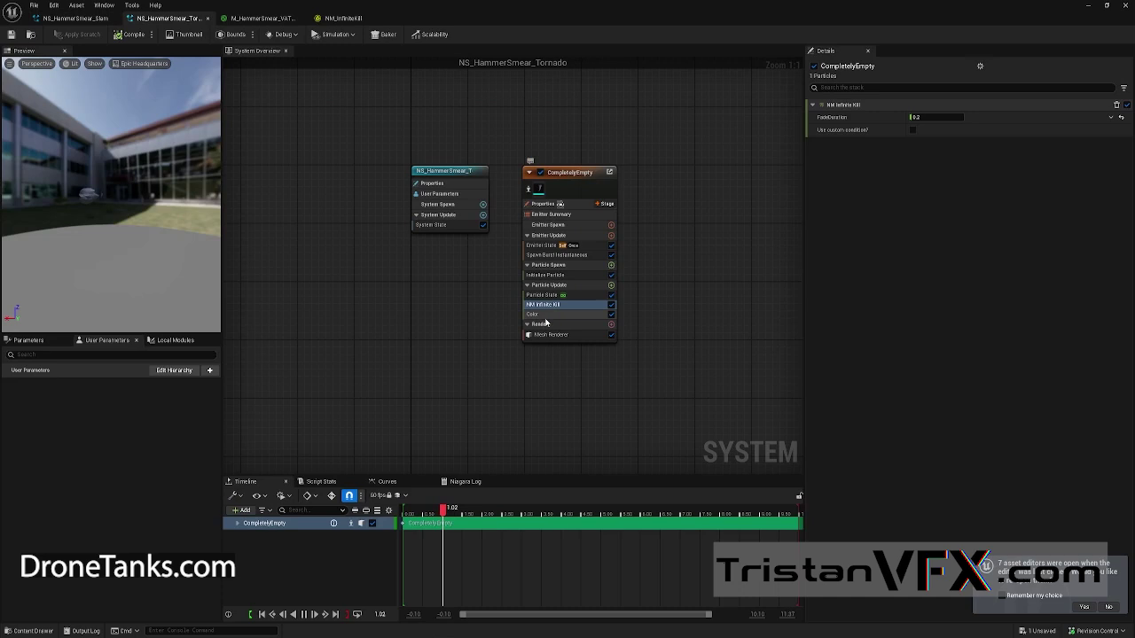
left_click(554, 314)
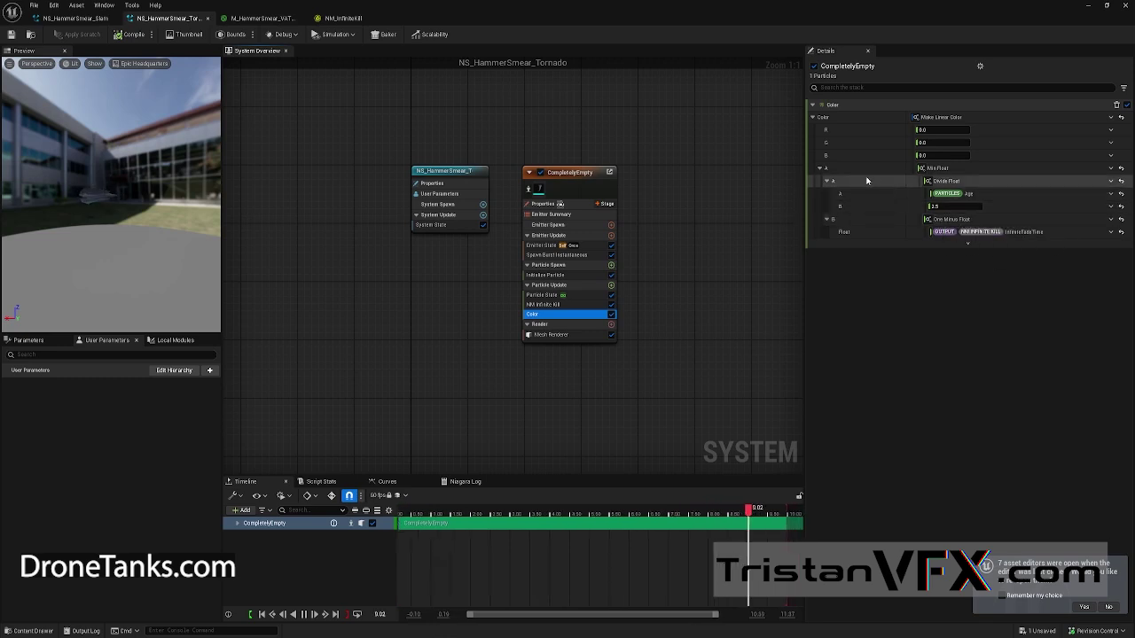
left_click(967, 197)
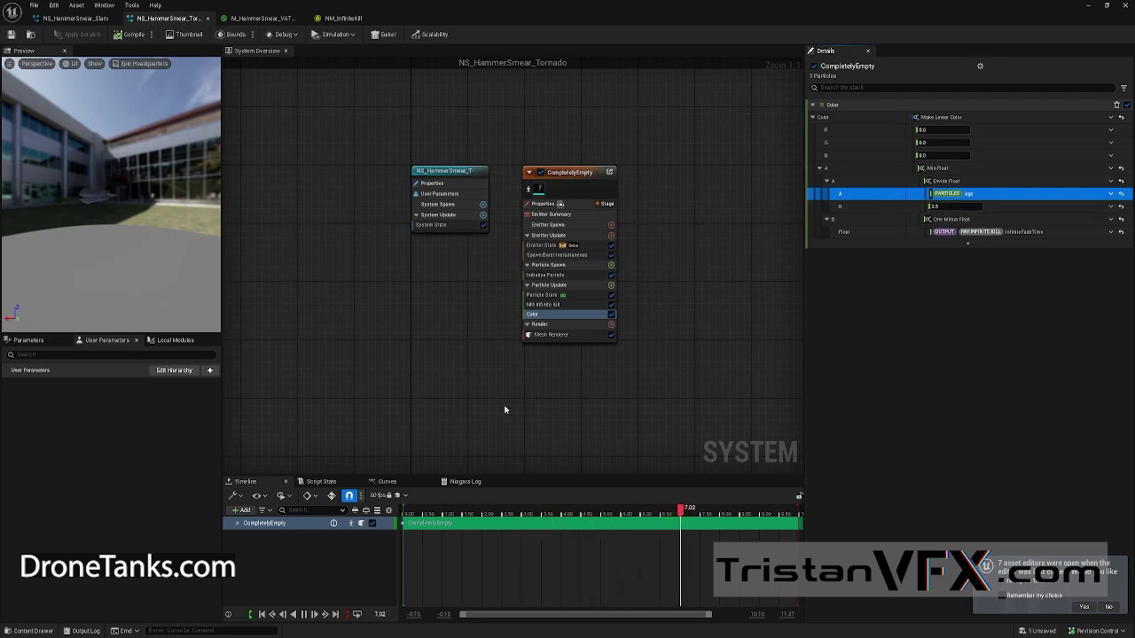
left_click(939, 207)
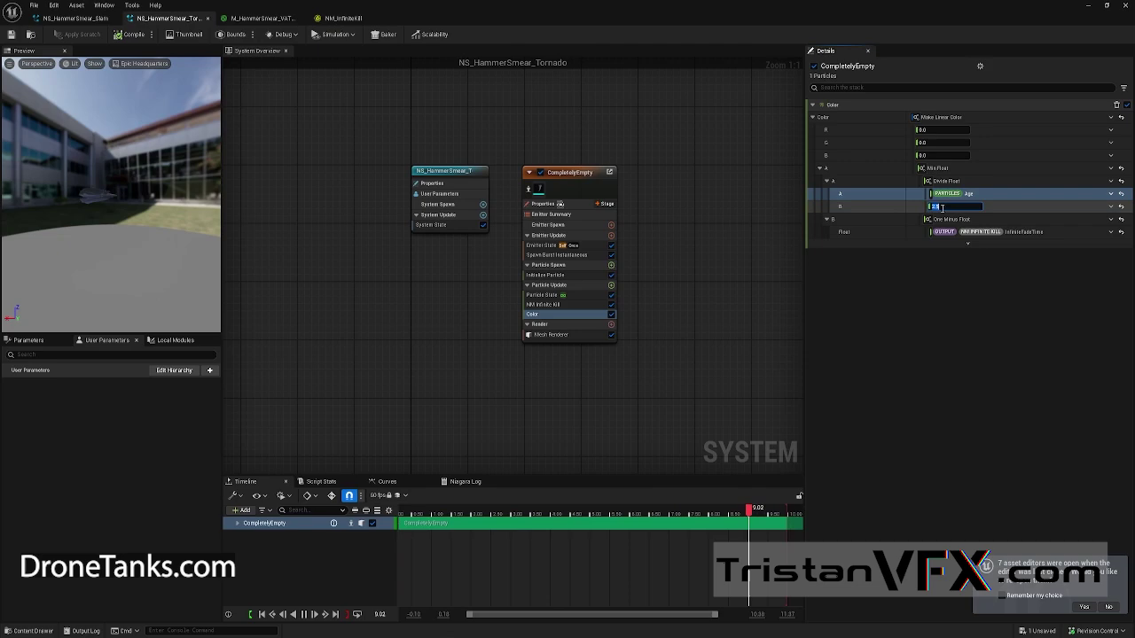
left_click(483, 427)
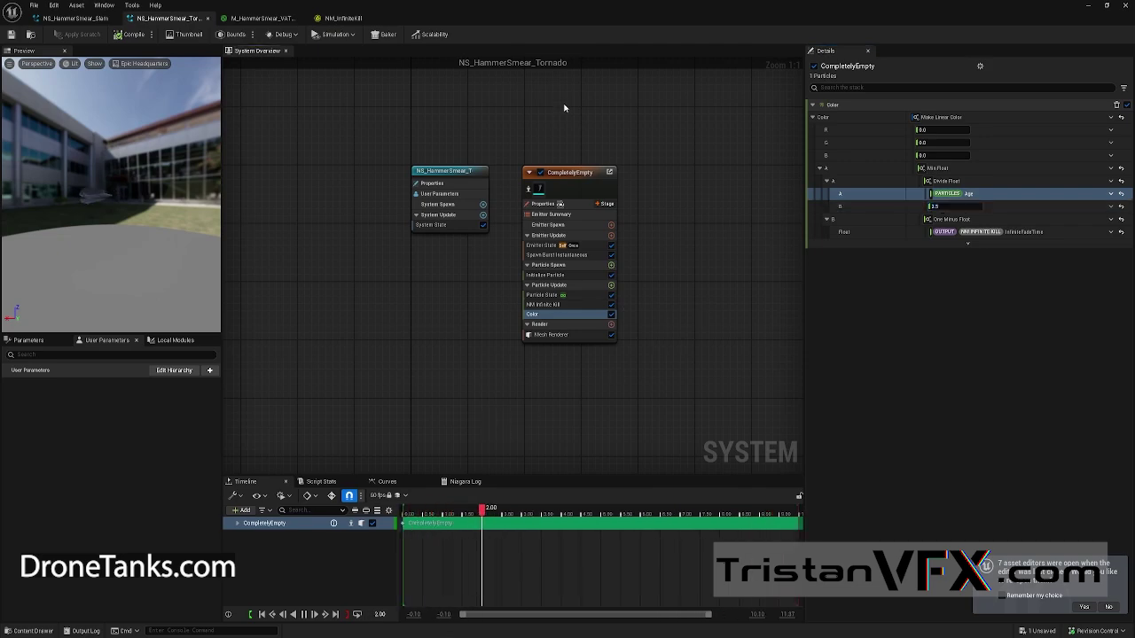
Step: Play the Arena_Prototype level in the editor and drive the tank around, swinging the hammer to check the smear effect
double_click(532, 13)
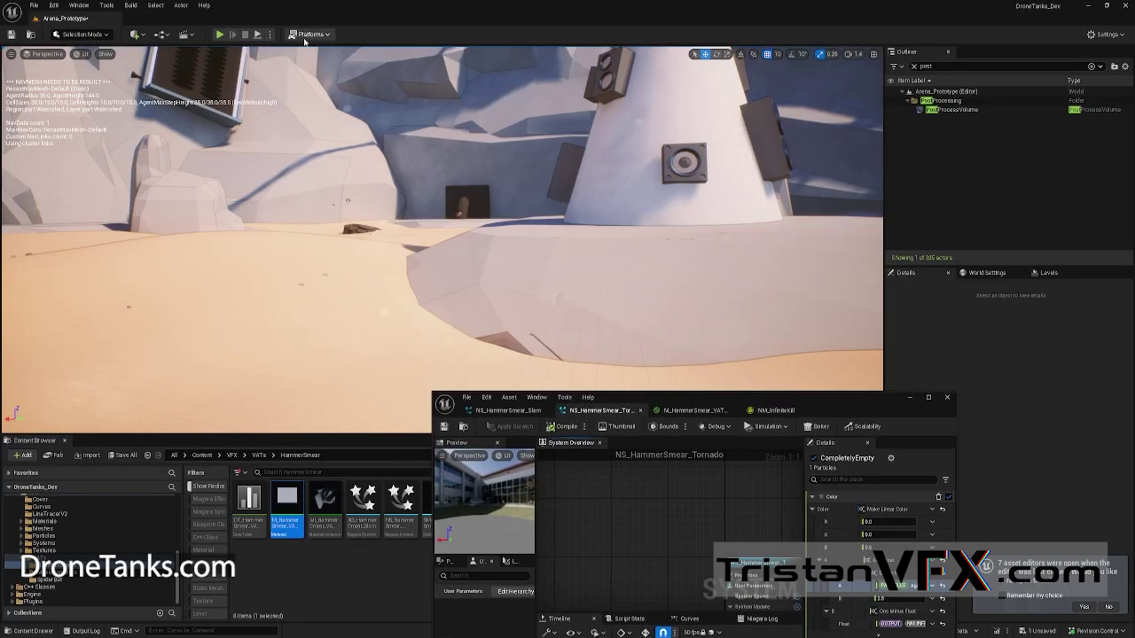
key("alt+p")
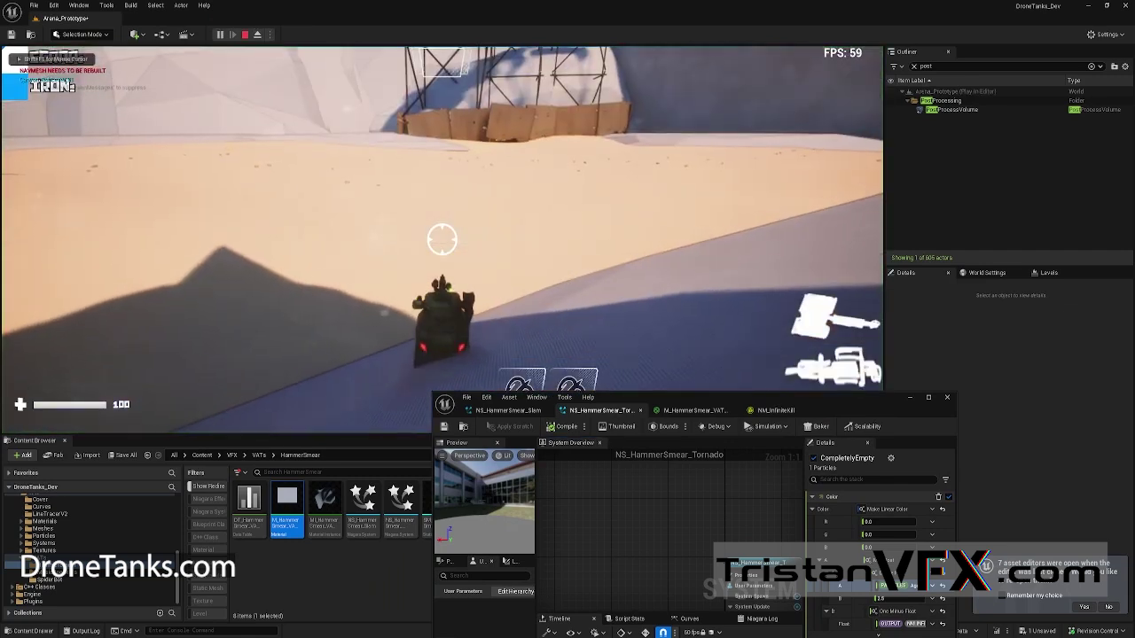
key("w")
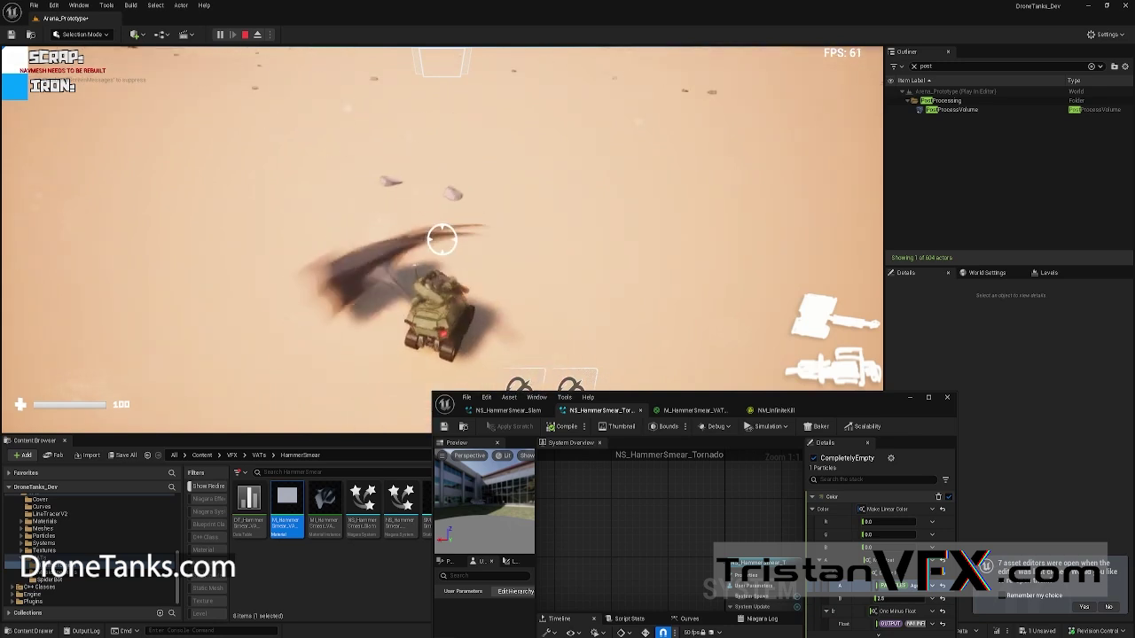
key("w")
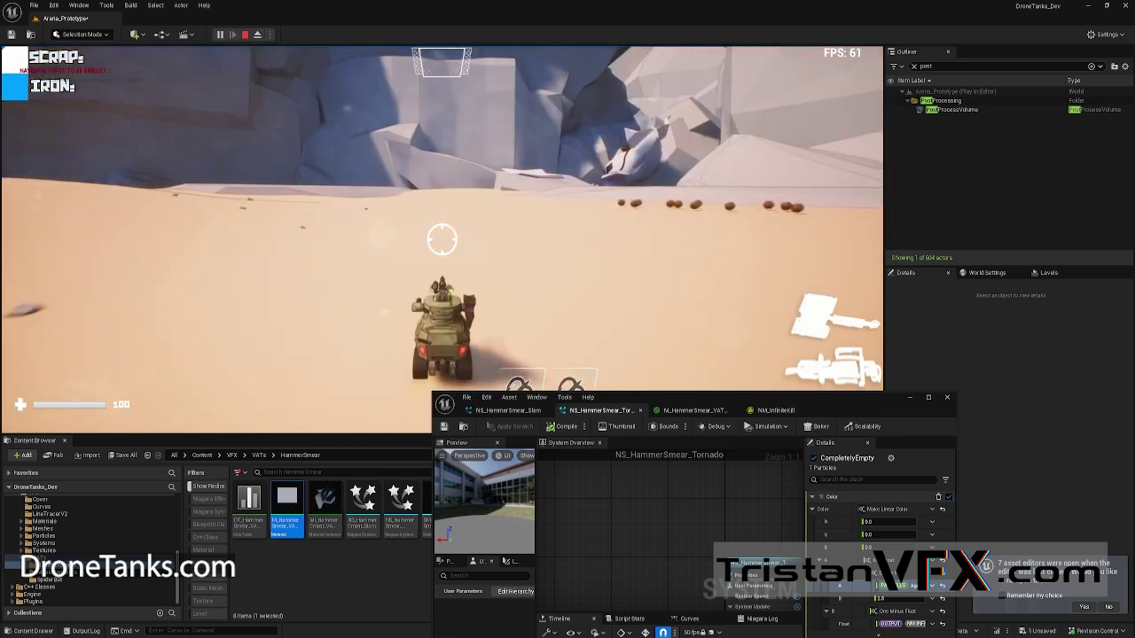
key("w")
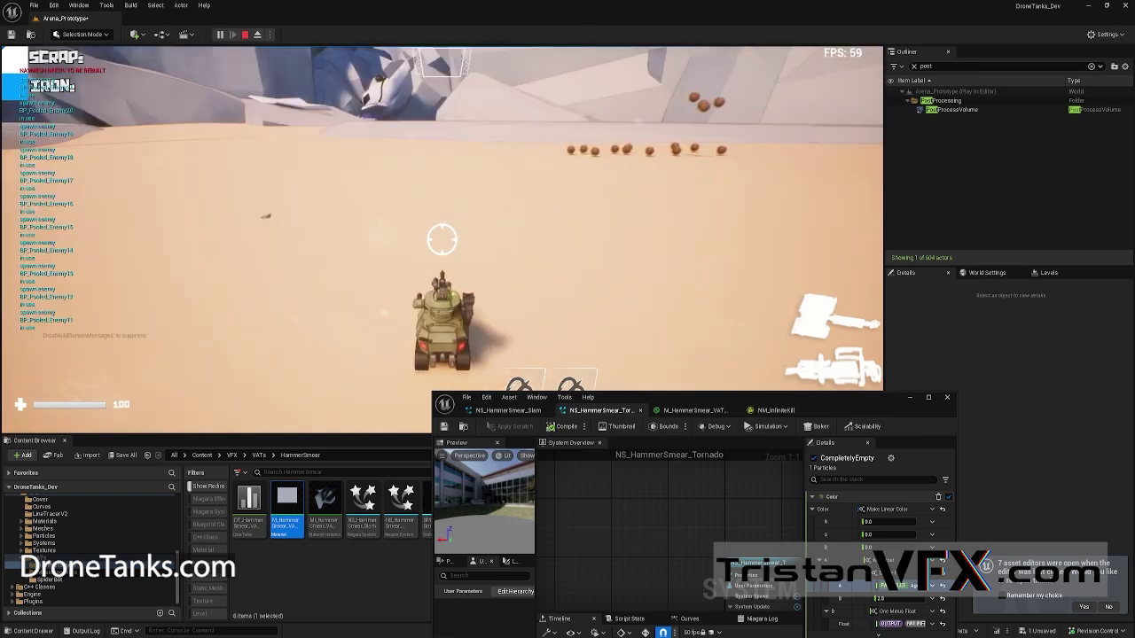
key("w")
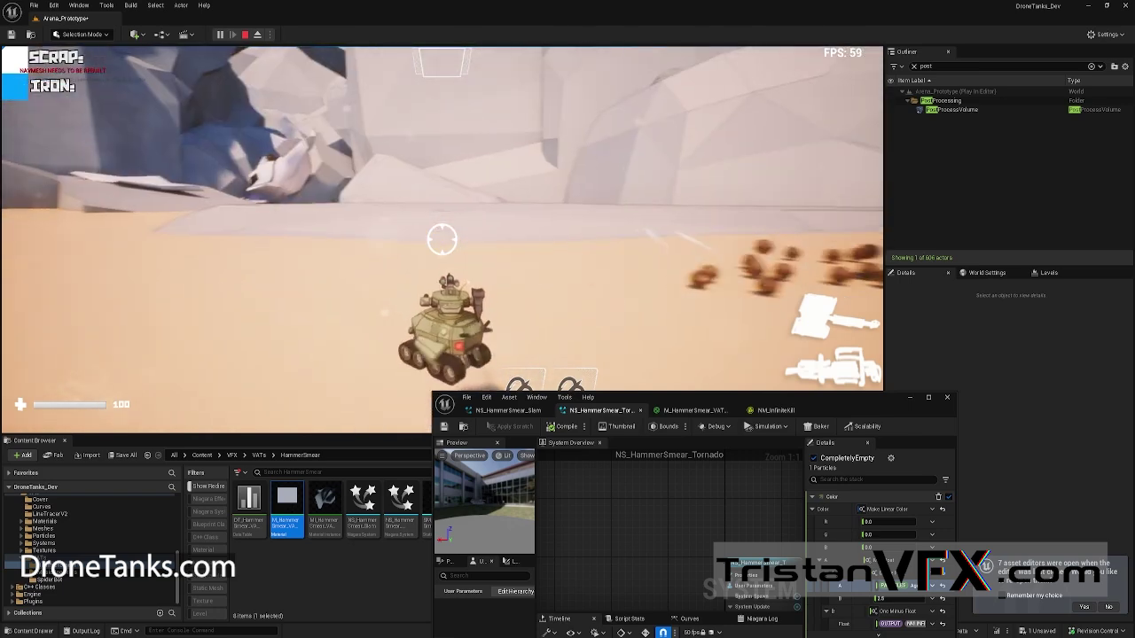
key("space")
key("w")
key("space")
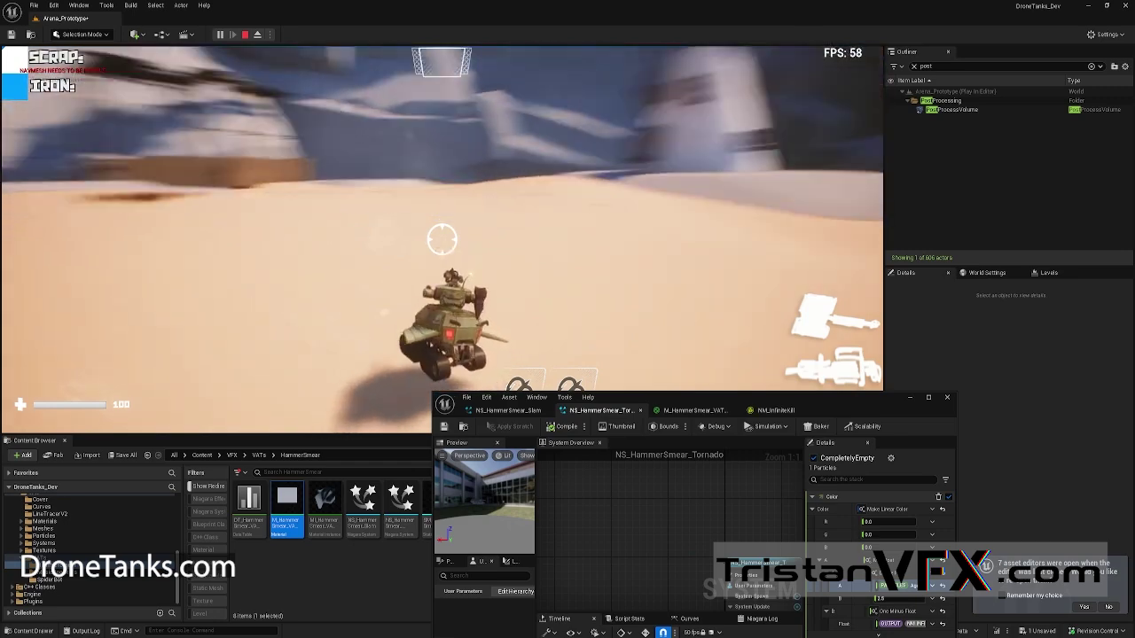
key("w")
key("space")
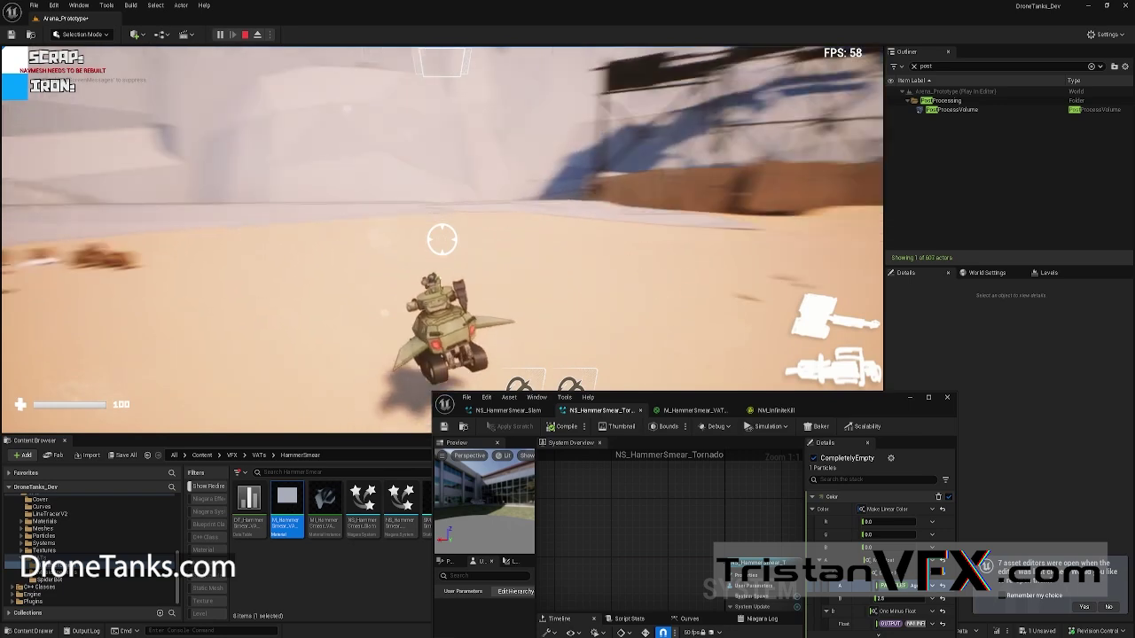
key("w")
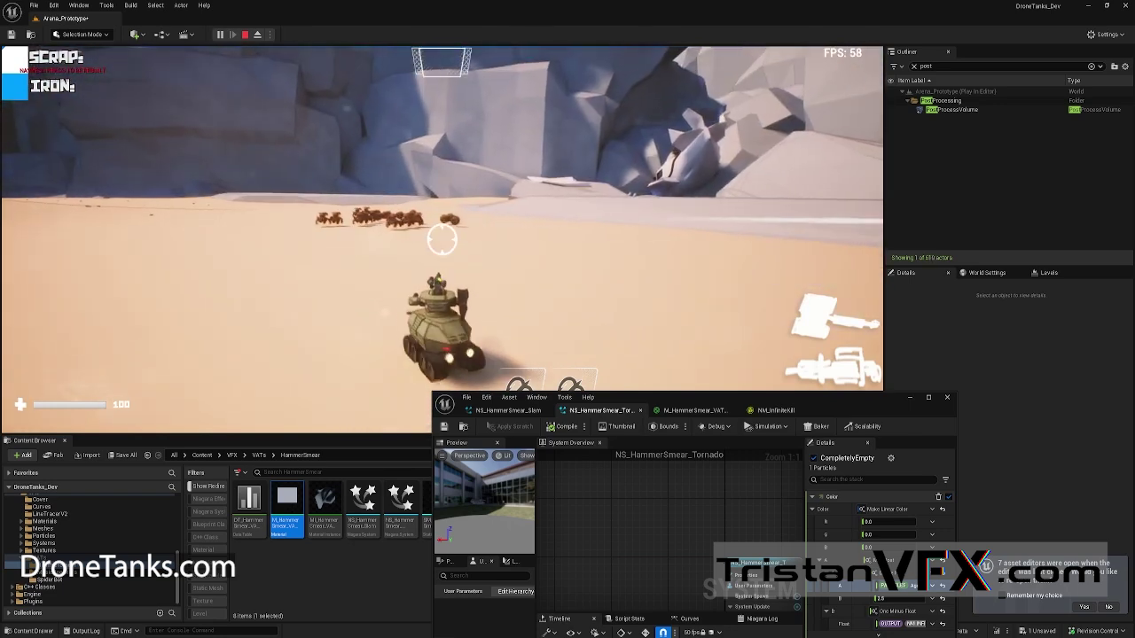